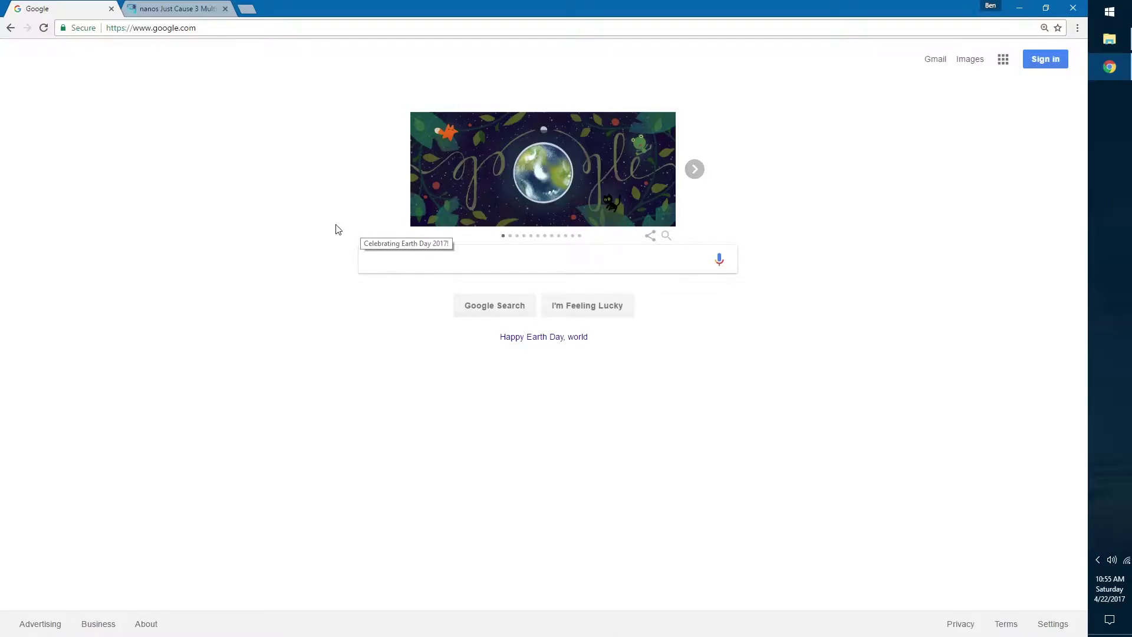
Step: On just-cause.mp, go to the Create a Server downloads page and accept the EULA and privacy policy
left_click(216, 5)
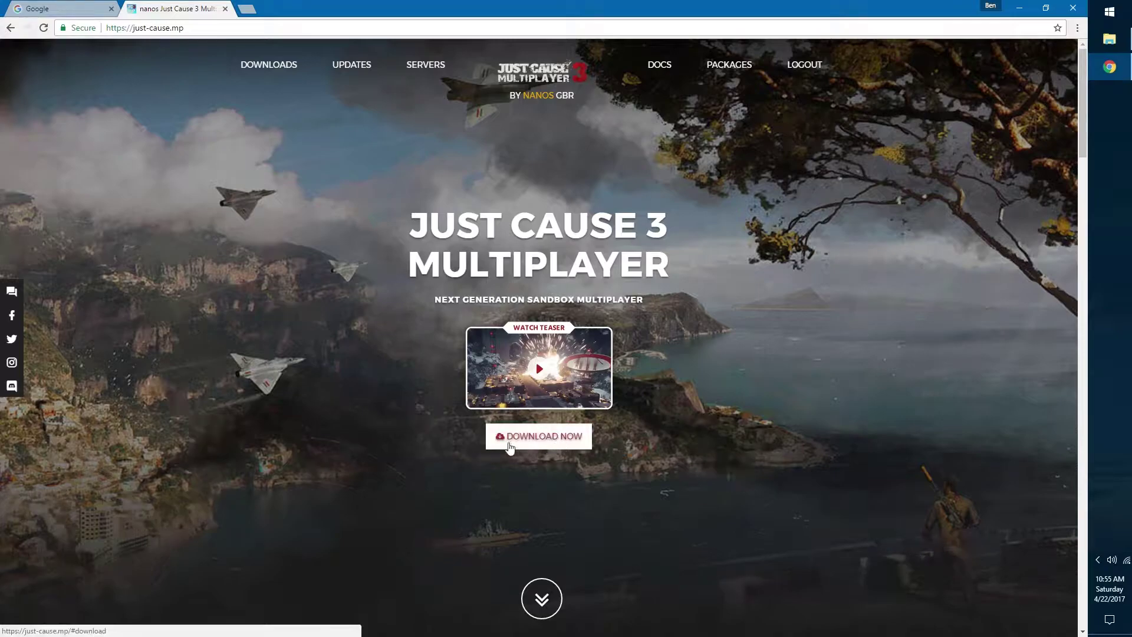
left_click(576, 443)
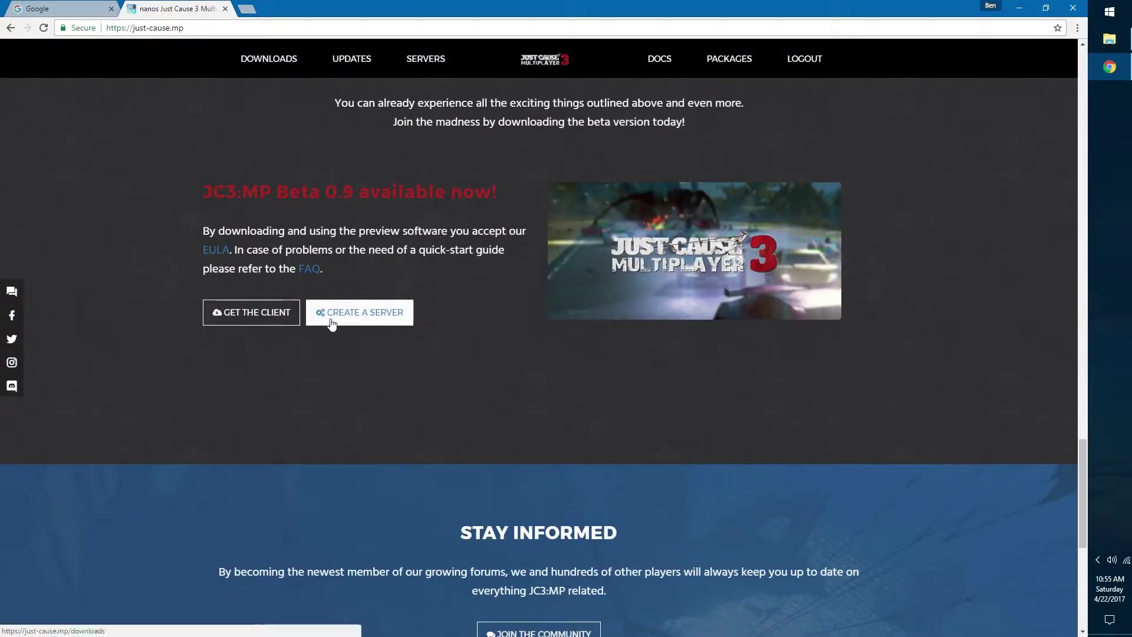
left_click(354, 326)
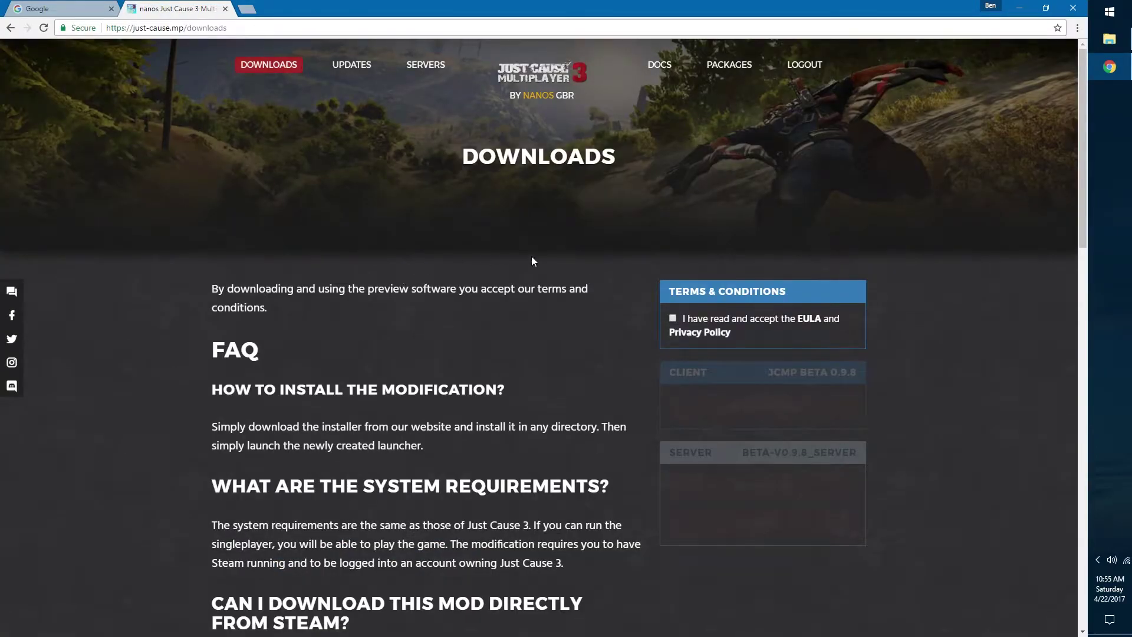
left_click(673, 319)
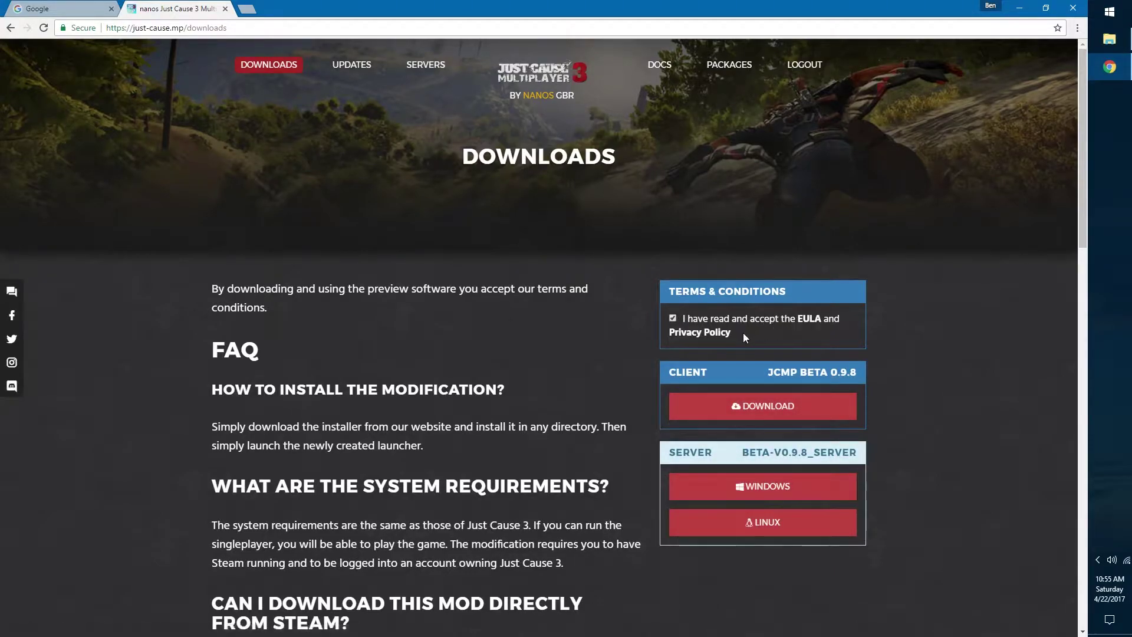
scroll(723, 284, "down", 2)
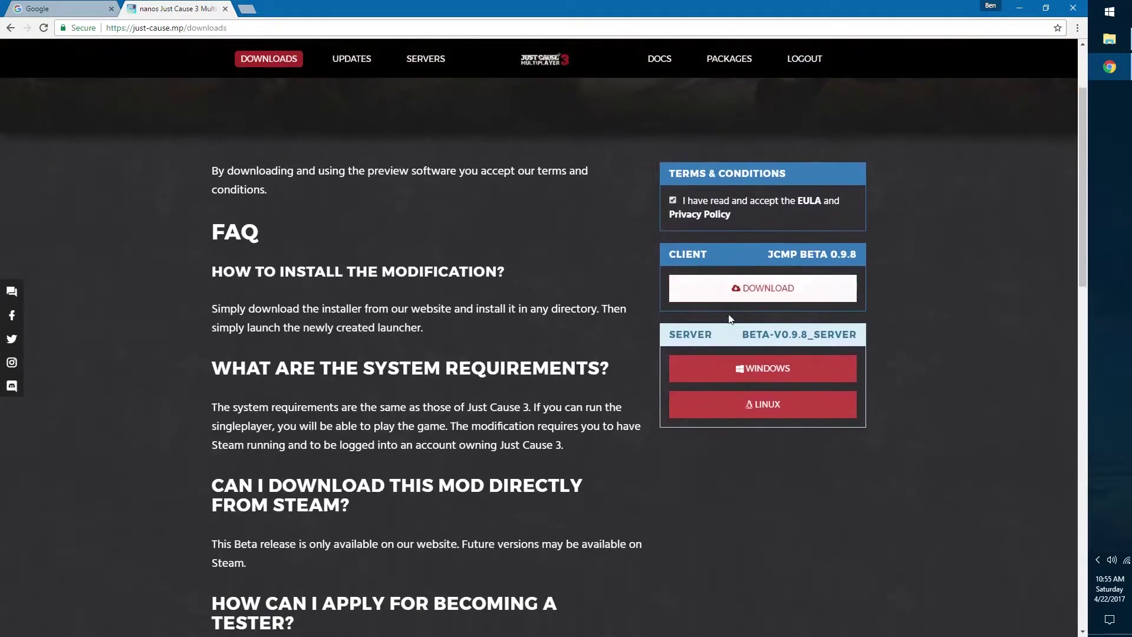
Step: Download the Windows server package beta-v0.9.8_server.zip to the Tutorial folder and show it there
left_click(755, 373)
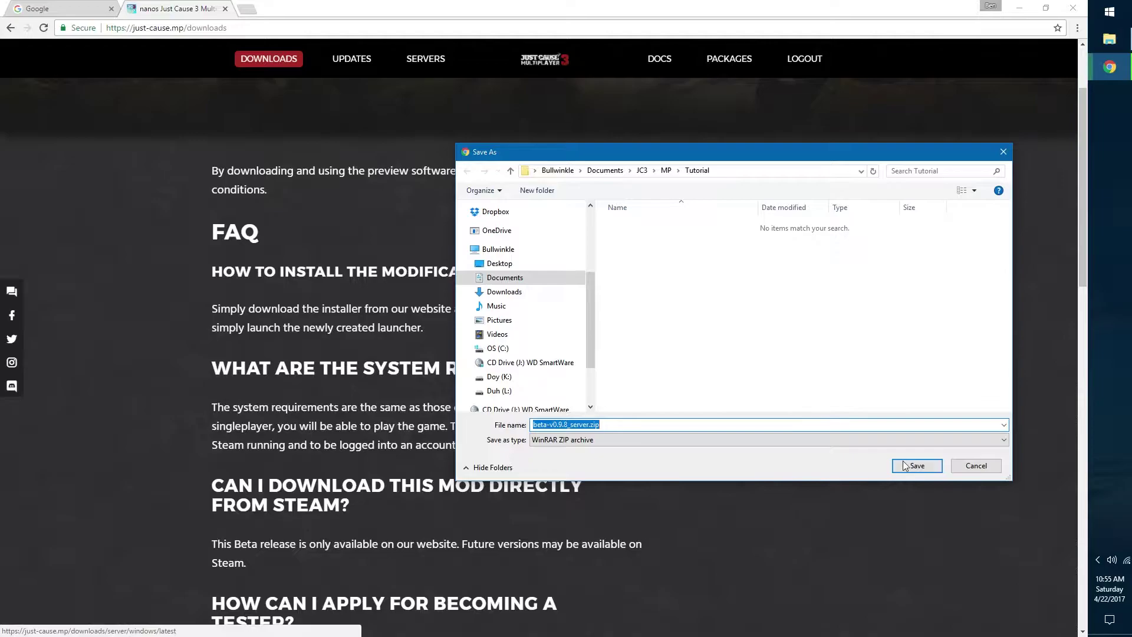
left_click(916, 468)
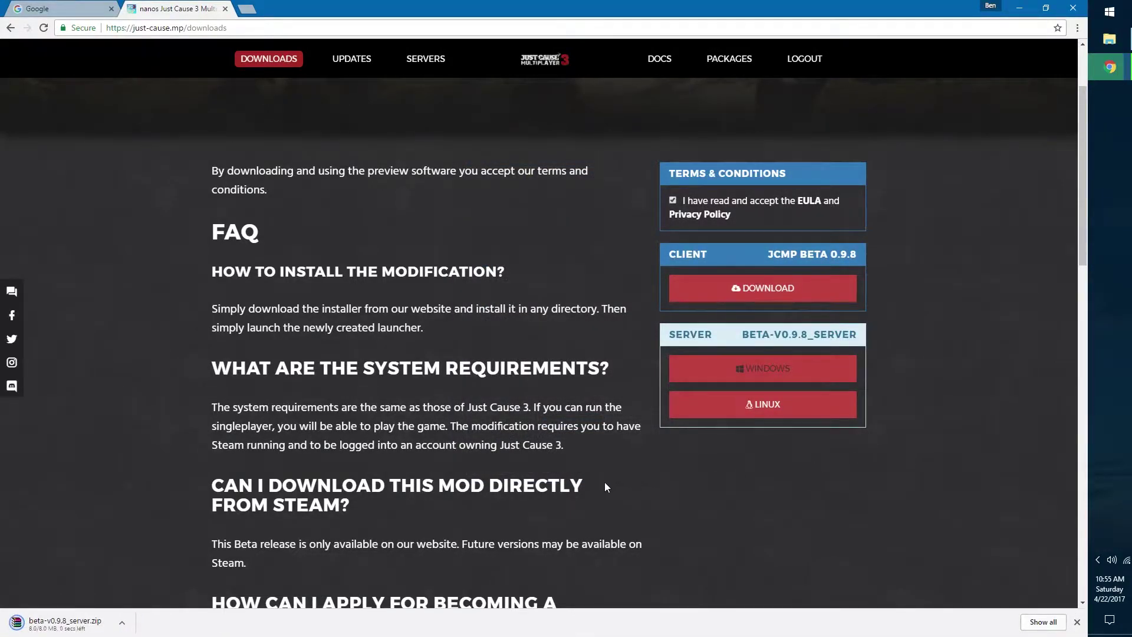
left_click(122, 623)
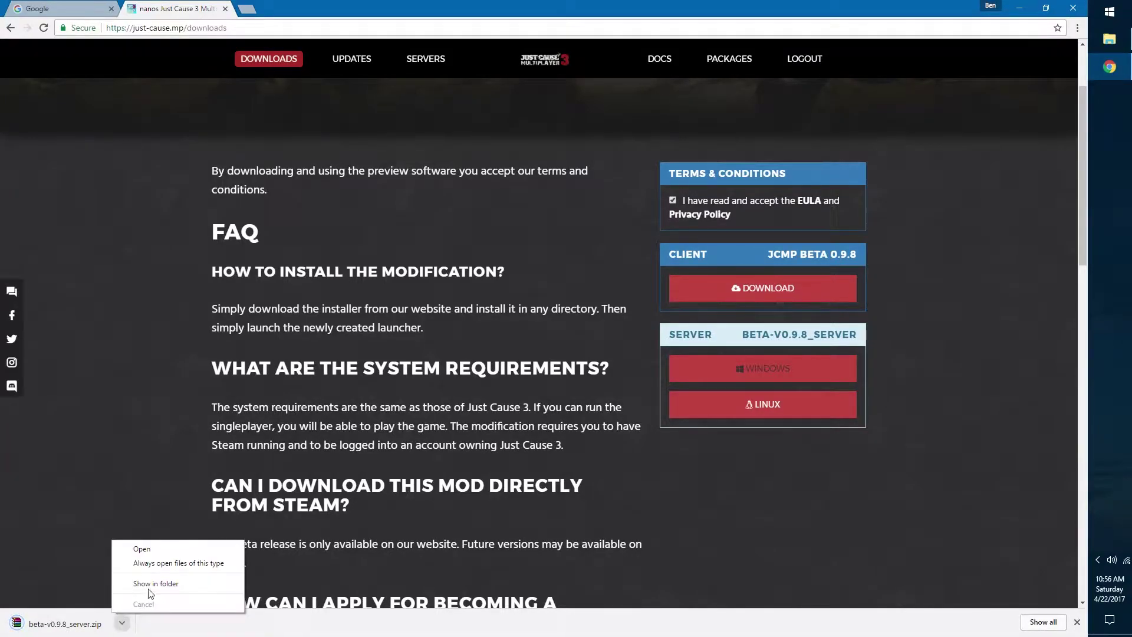
left_click(138, 586)
Step: Extract beta-v0.9.8_server.zip with WinRAR into a beta-v0.9.8_server folder, then select the zip
left_click(489, 227)
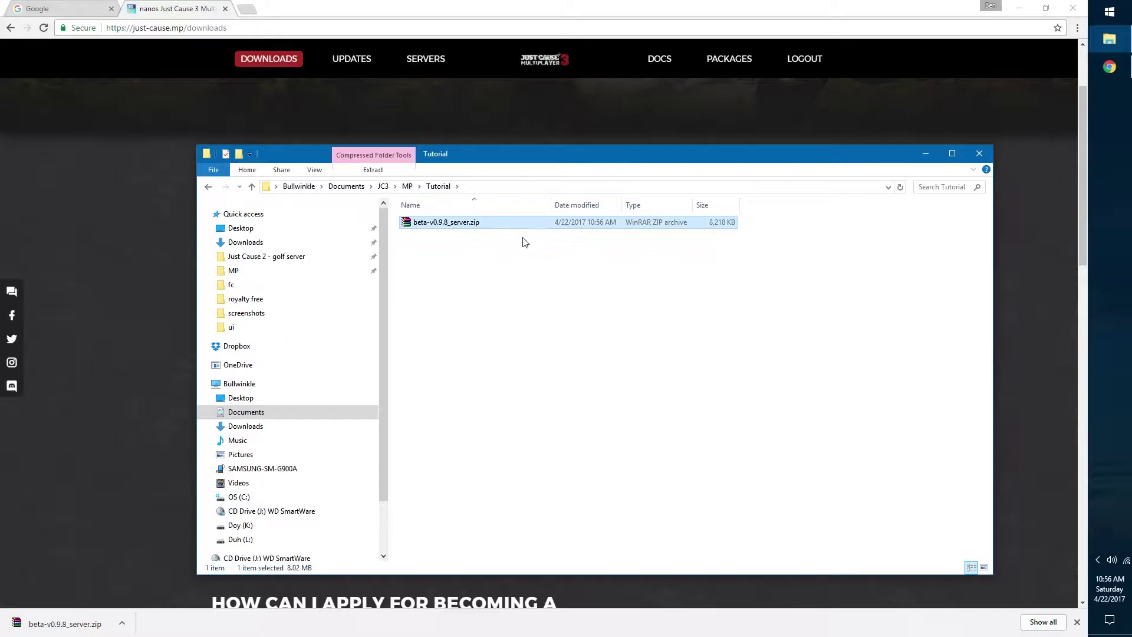
left_click(525, 254)
left_click(498, 224)
right_click(462, 226)
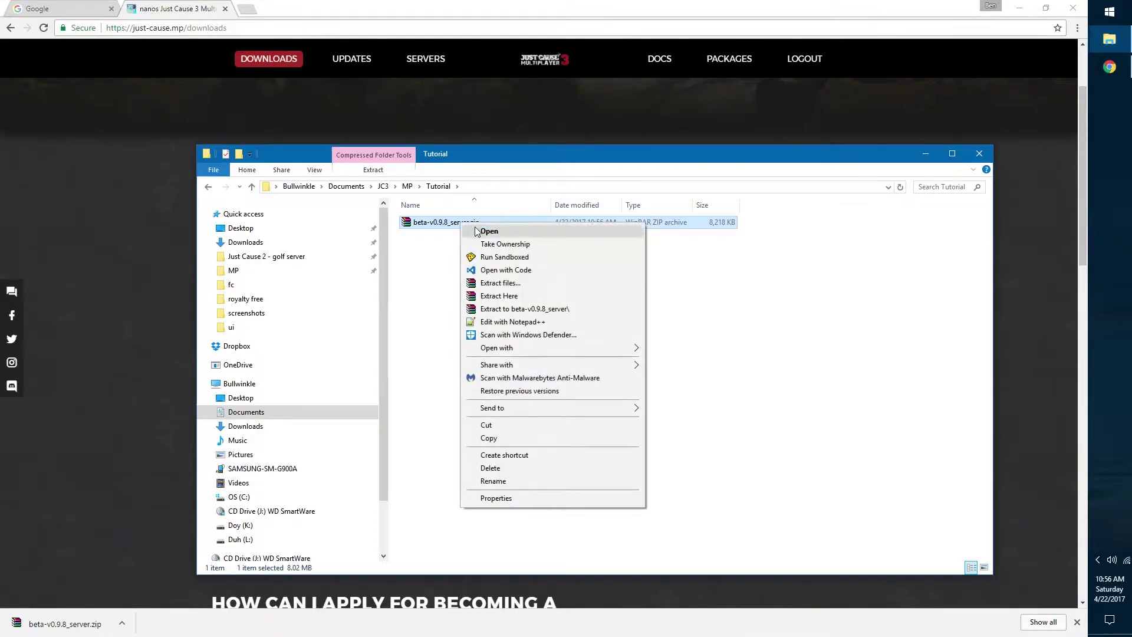
left_click(547, 281)
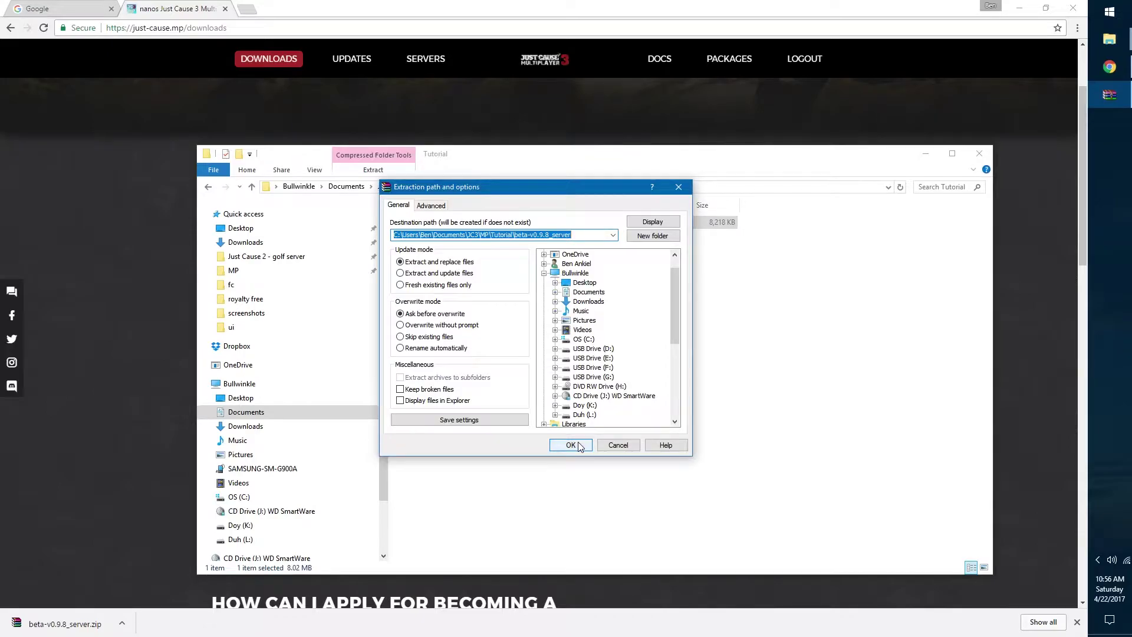
left_click(577, 445)
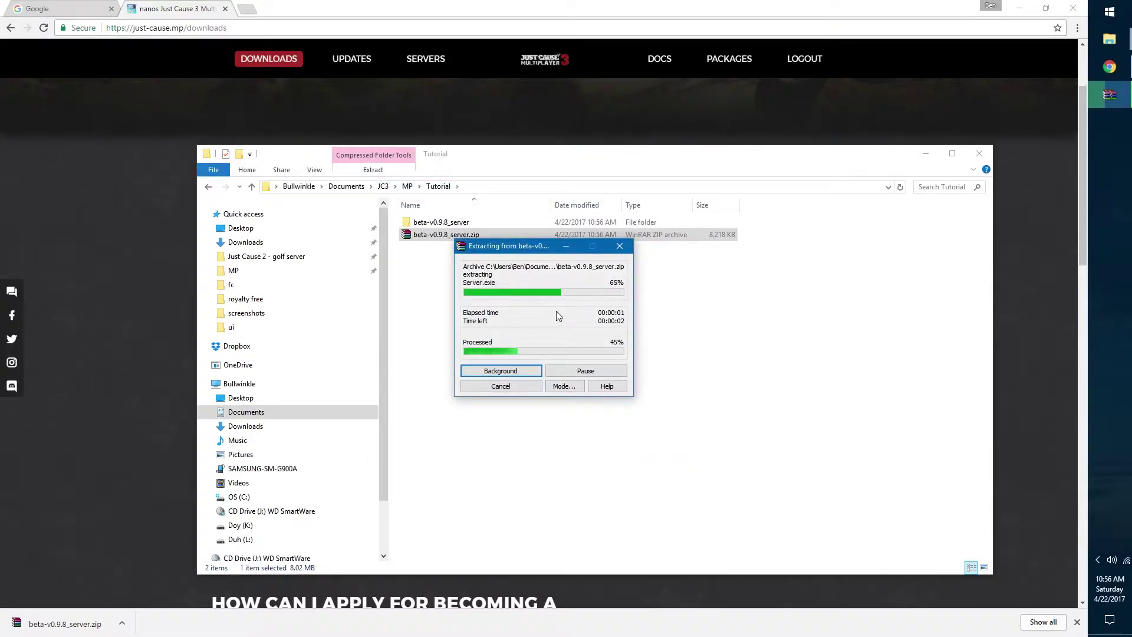
left_click(487, 246)
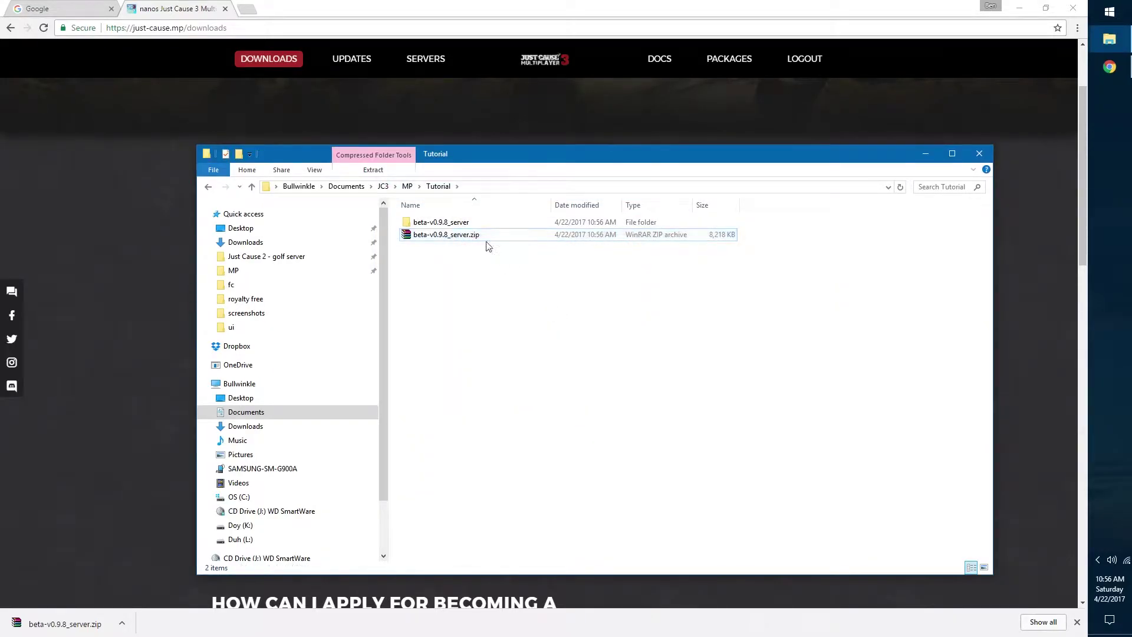
left_click(481, 233)
Step: Delete the server zip and open the packages folder inside beta-v0.9.8_server
key("Delete")
left_click(454, 229)
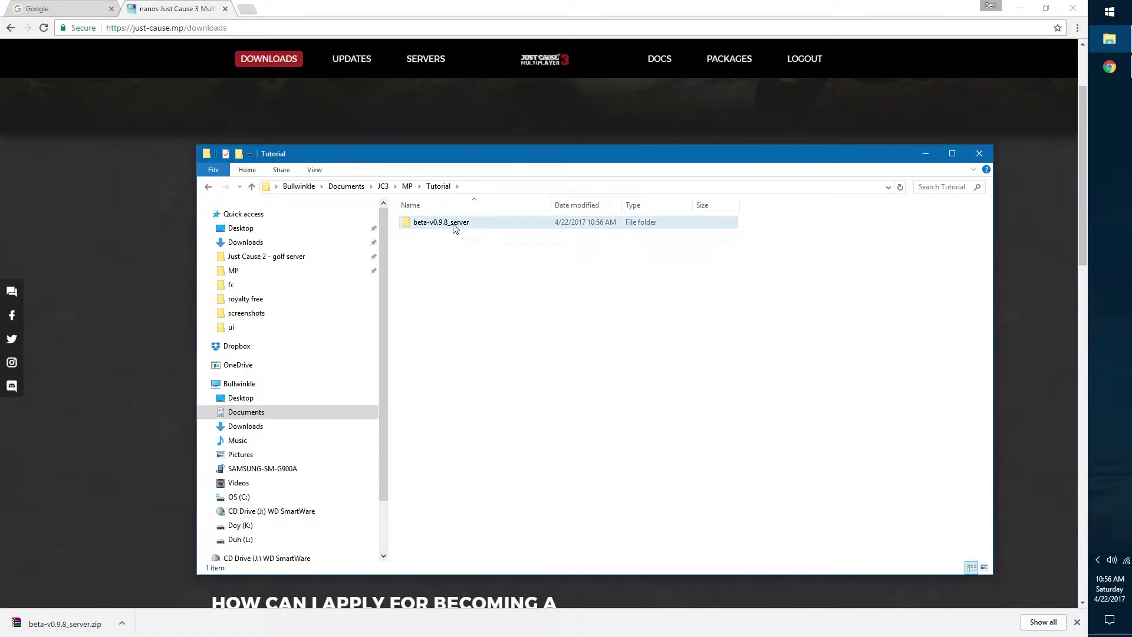
double_click(468, 228)
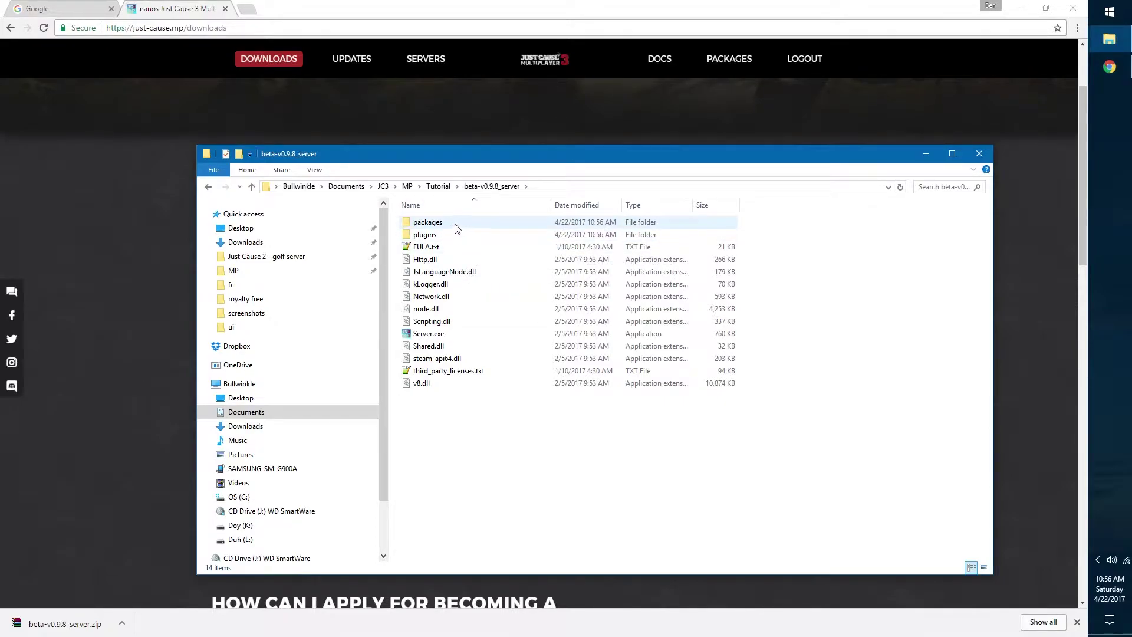
left_click(429, 335)
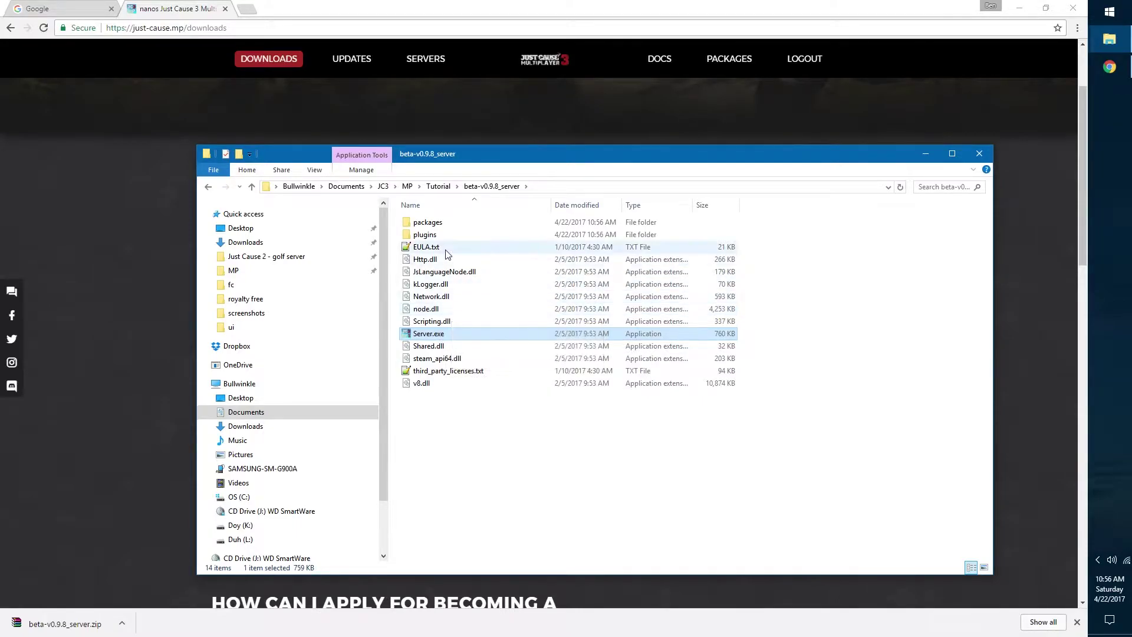
double_click(455, 228)
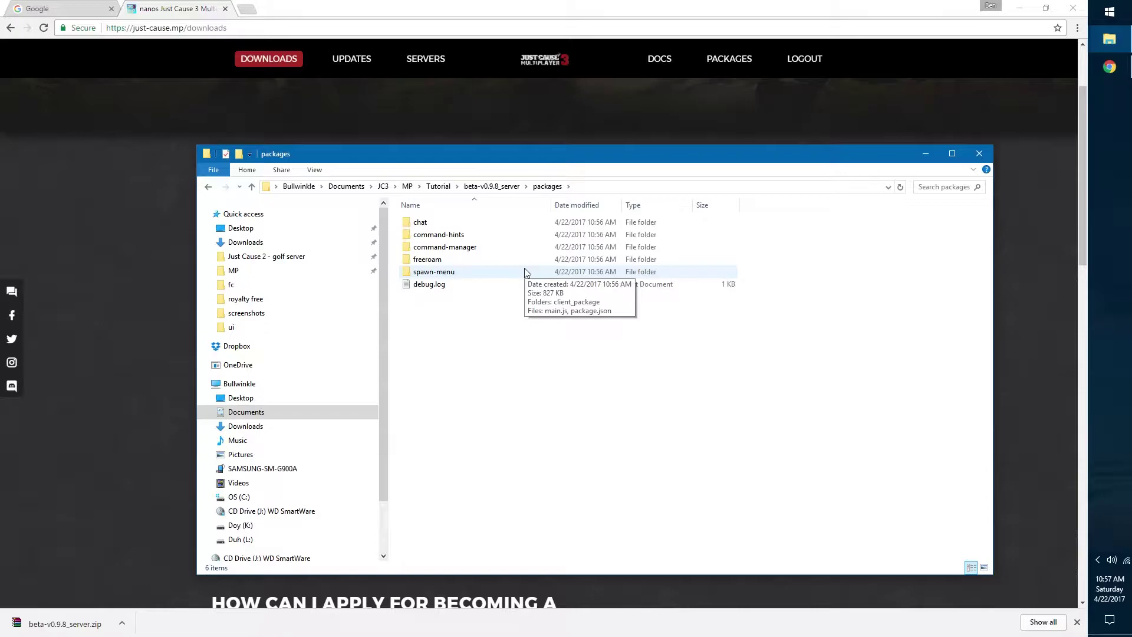
Step: Browse the freeroam package, remove debug.log from packages, and return to beta-v0.9.8_server
double_click(448, 259)
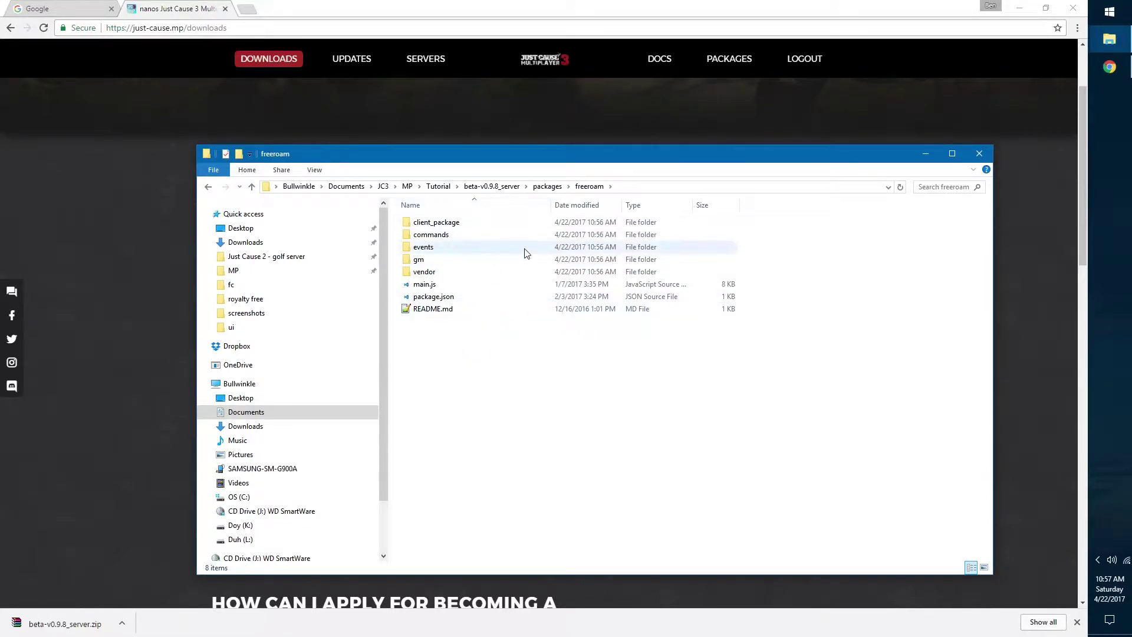
left_click(547, 186)
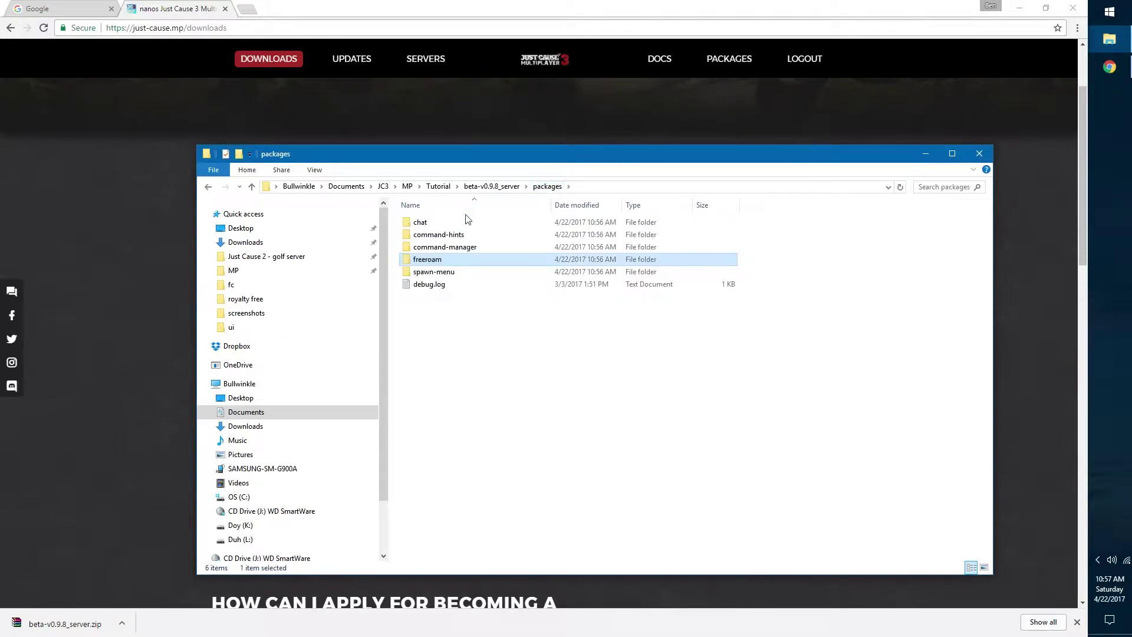
left_click(431, 227)
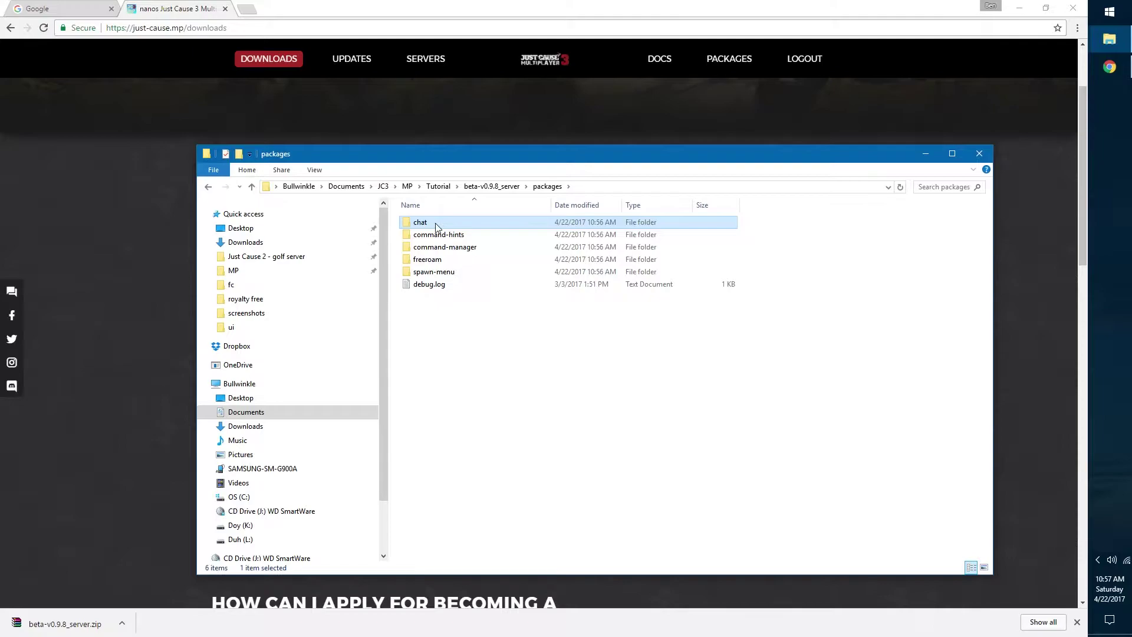
left_click(440, 274)
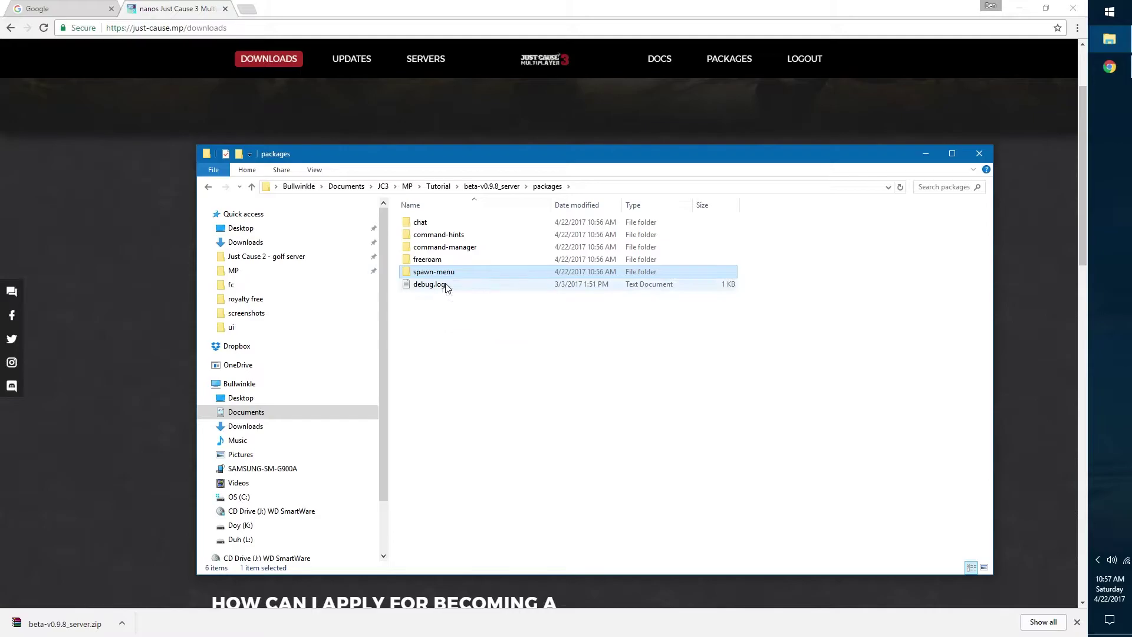
left_click(460, 285)
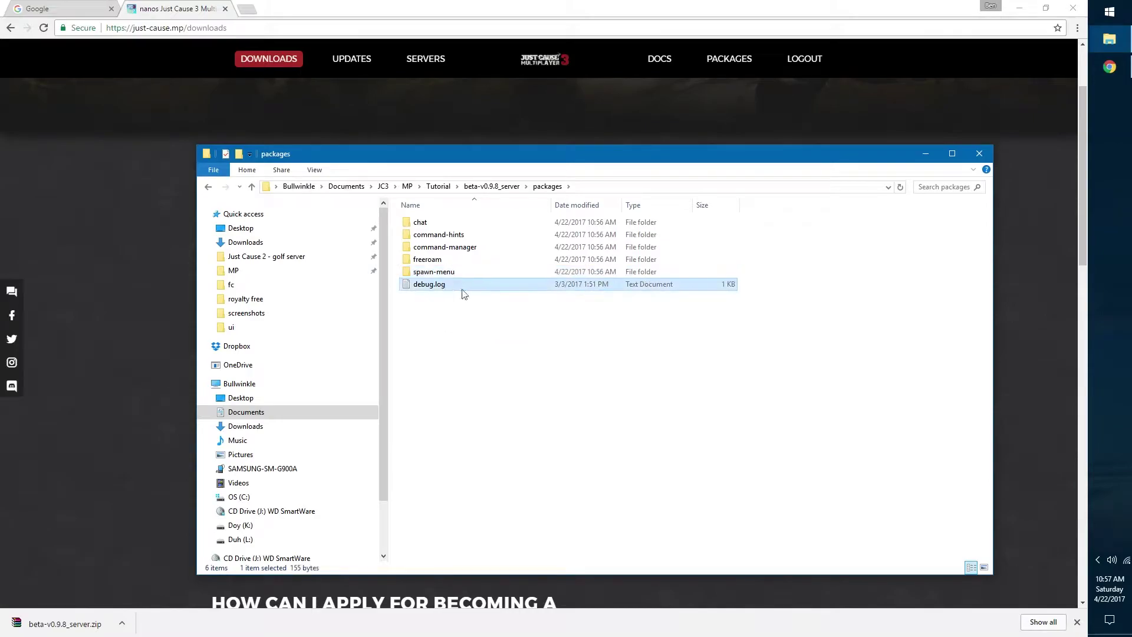
left_click(491, 187)
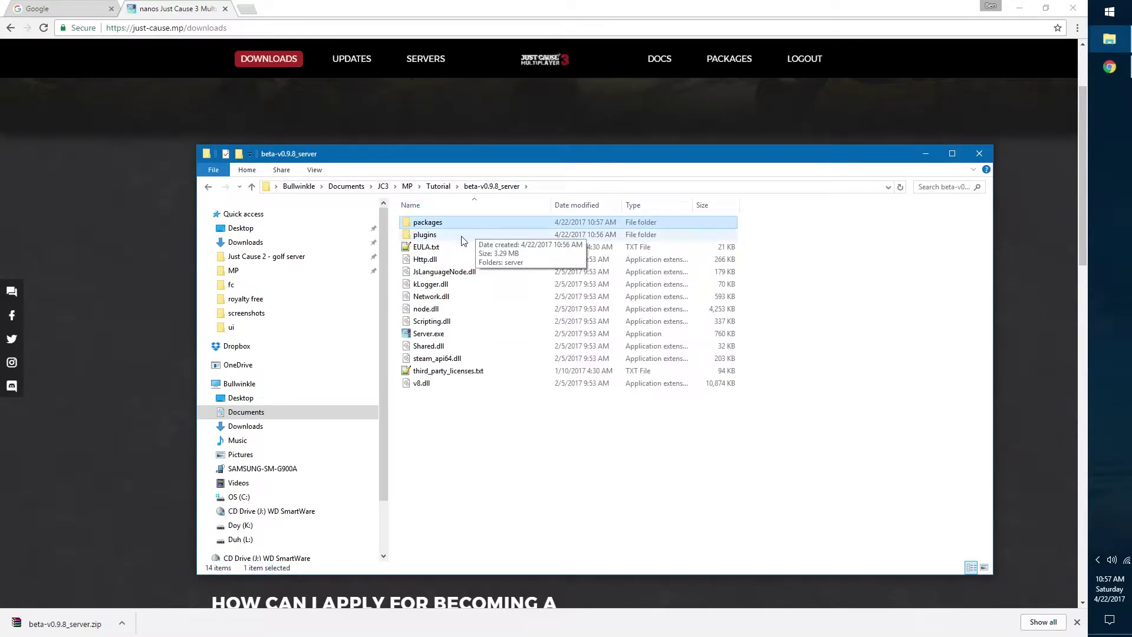
Step: Run Server.exe once, allow it through the firewall on private networks, then close its console
left_click_drag(514, 158, 525, 128)
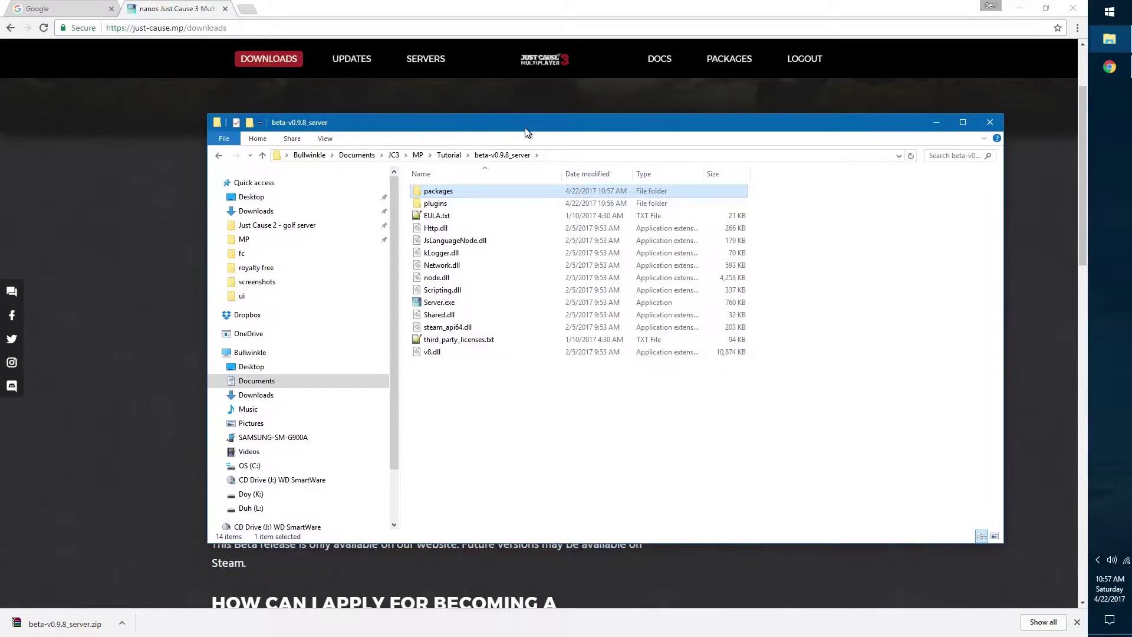
left_click(448, 301)
double_click(447, 301)
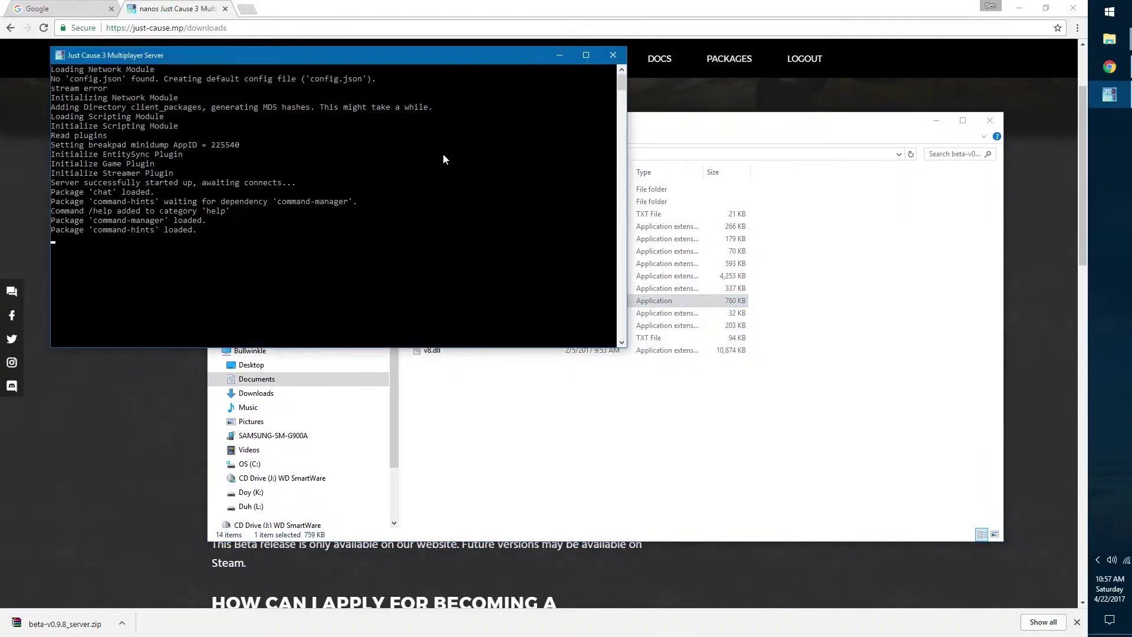
left_click(525, 345)
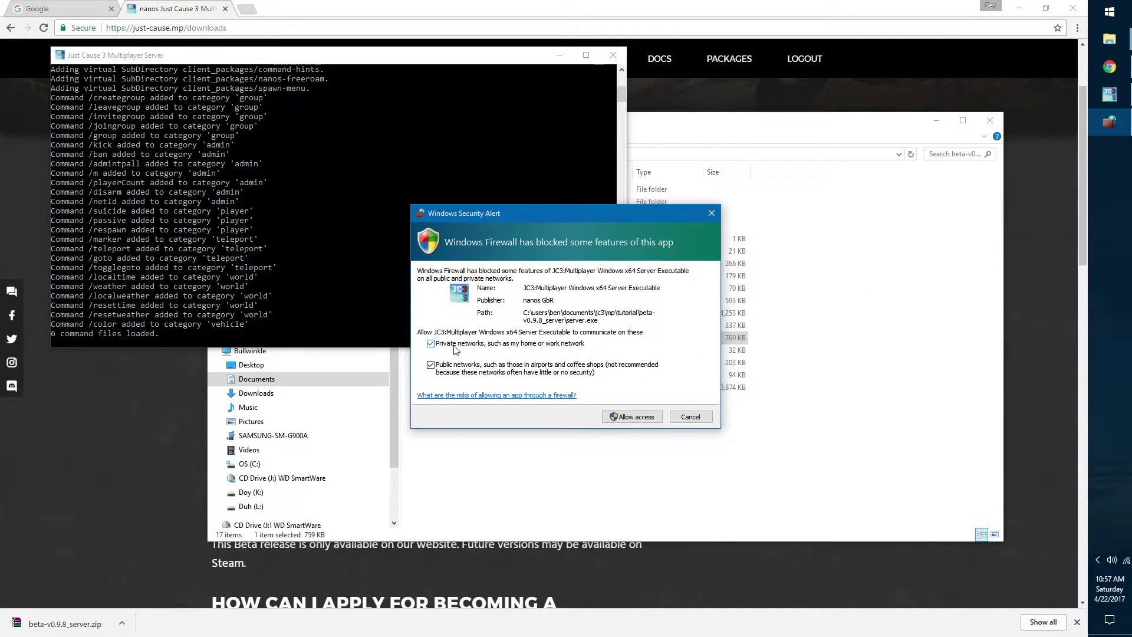
left_click(624, 417)
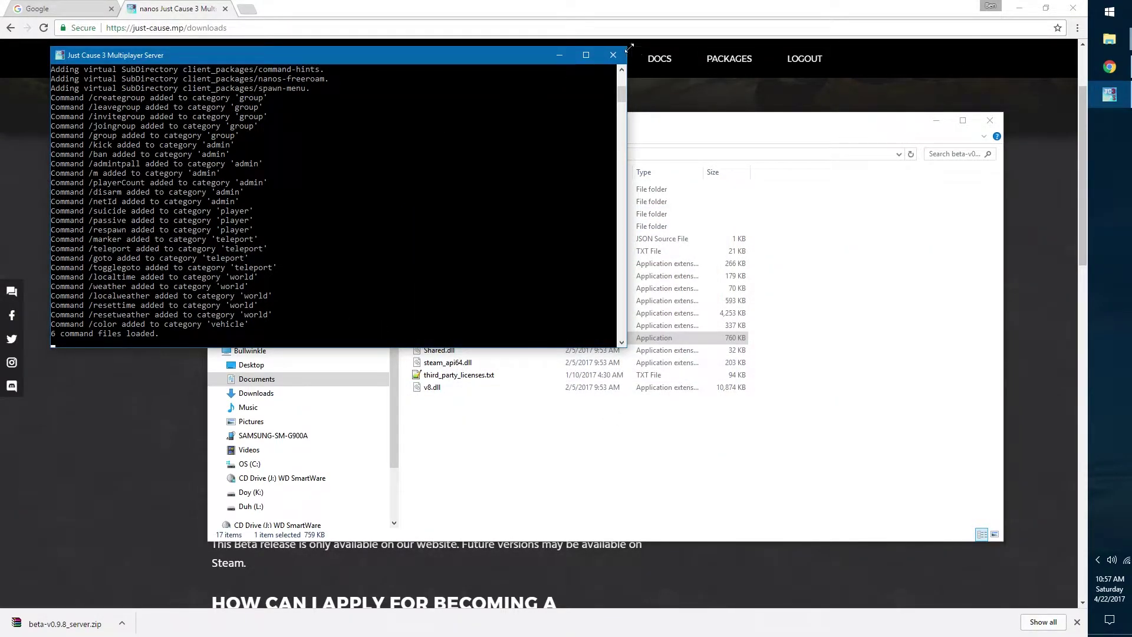
left_click(613, 55)
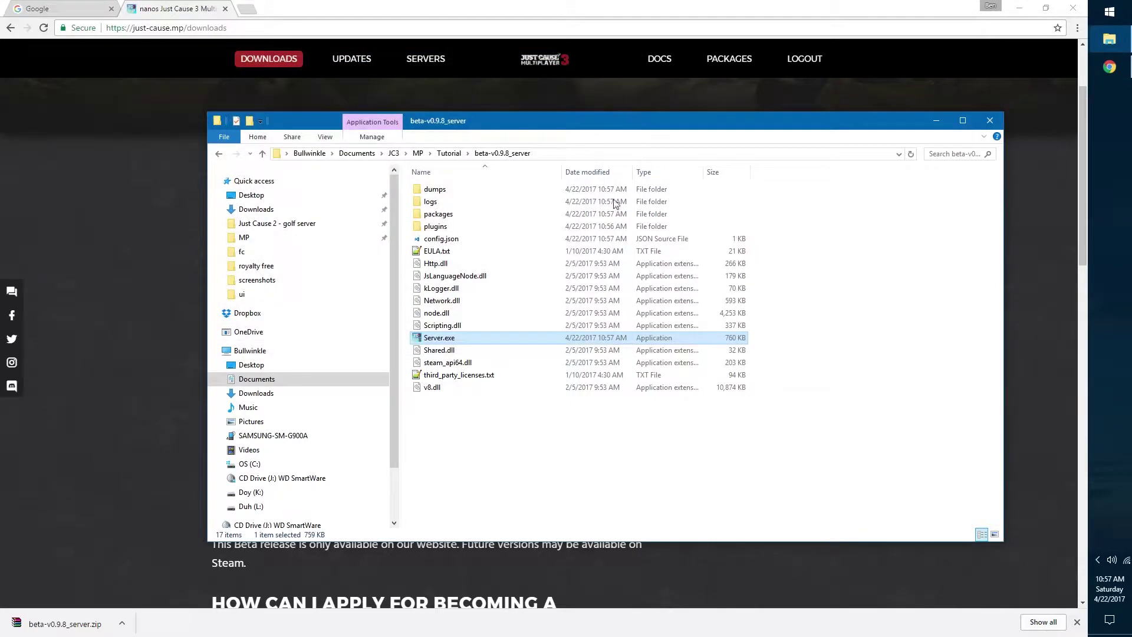
Step: Check the logs and empty dumps folders, then bring up config.json's context menu in the server folder
left_click(468, 190)
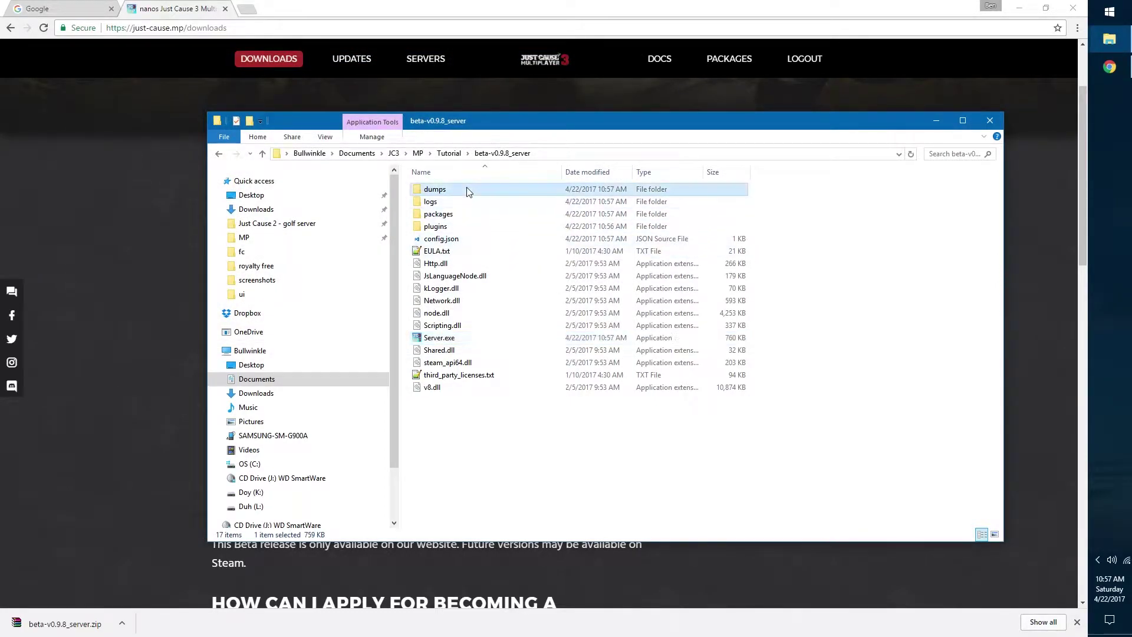
left_click(459, 203)
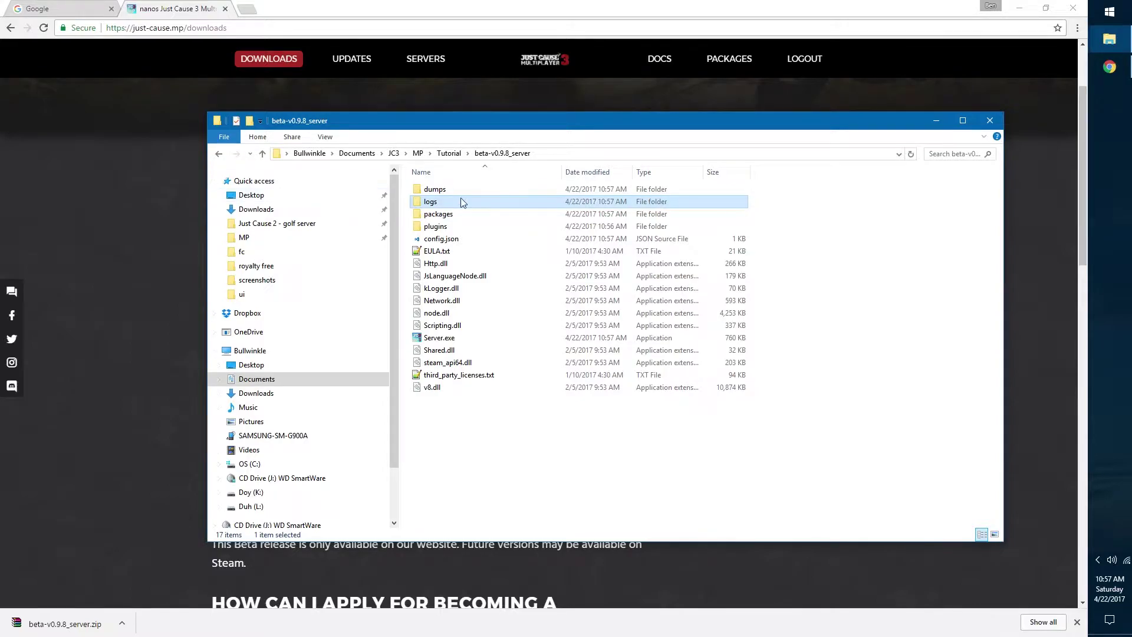
double_click(461, 201)
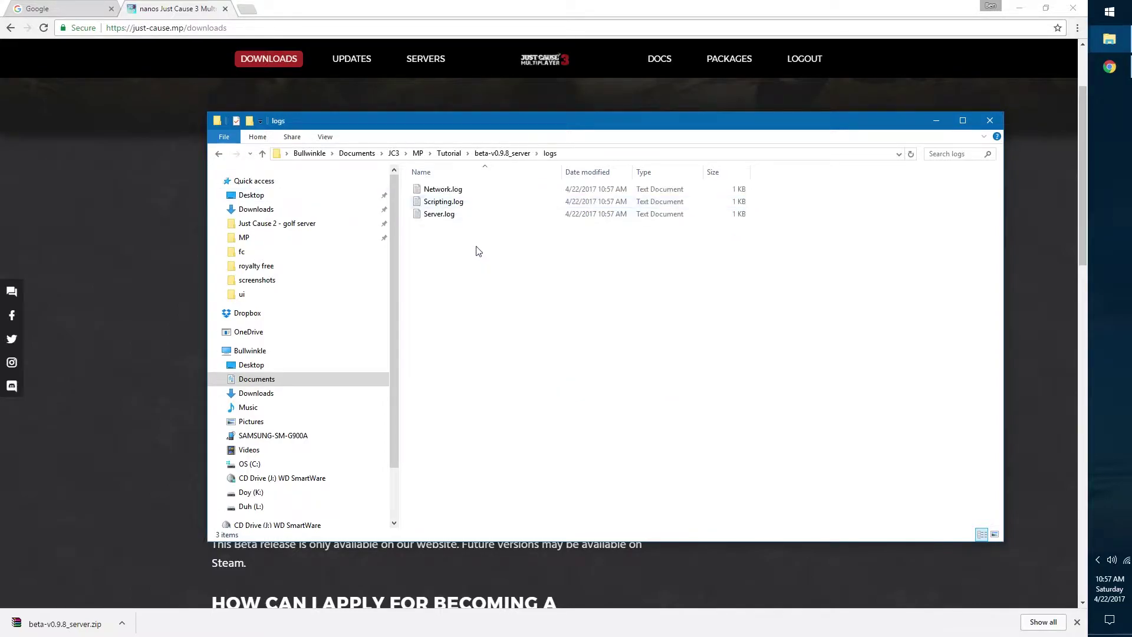
left_click(503, 154)
double_click(466, 190)
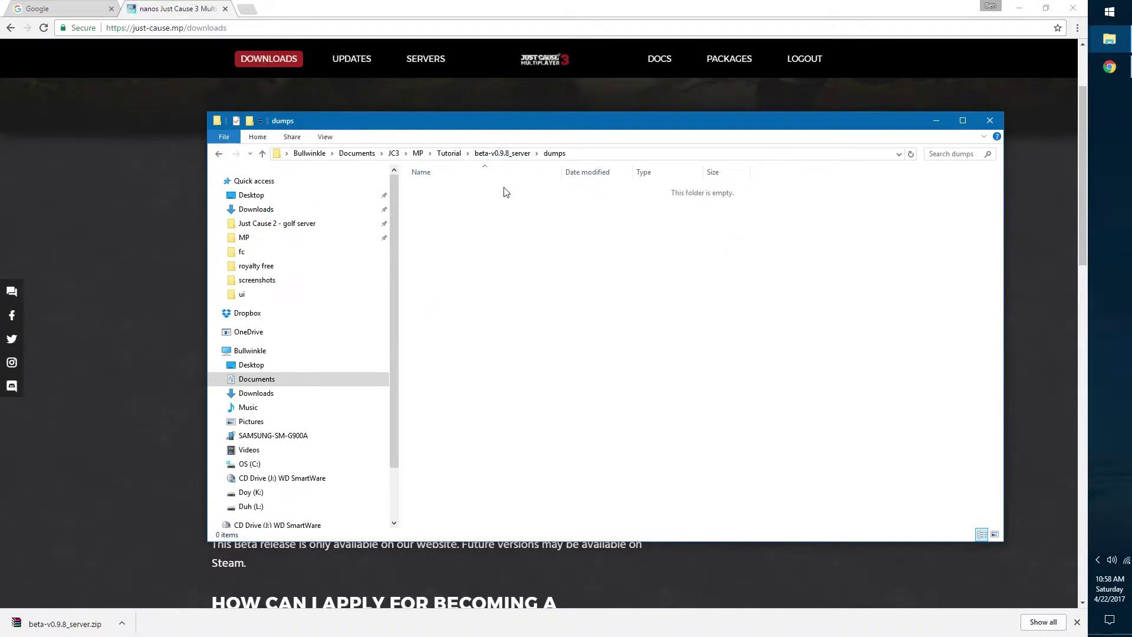
left_click(502, 153)
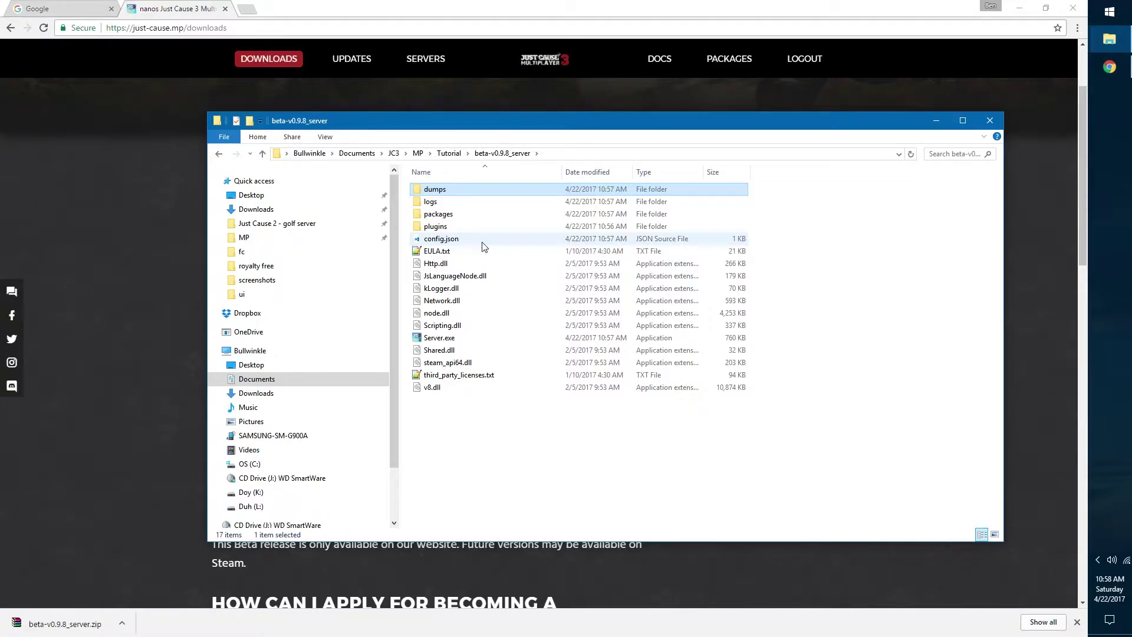
left_click(477, 238)
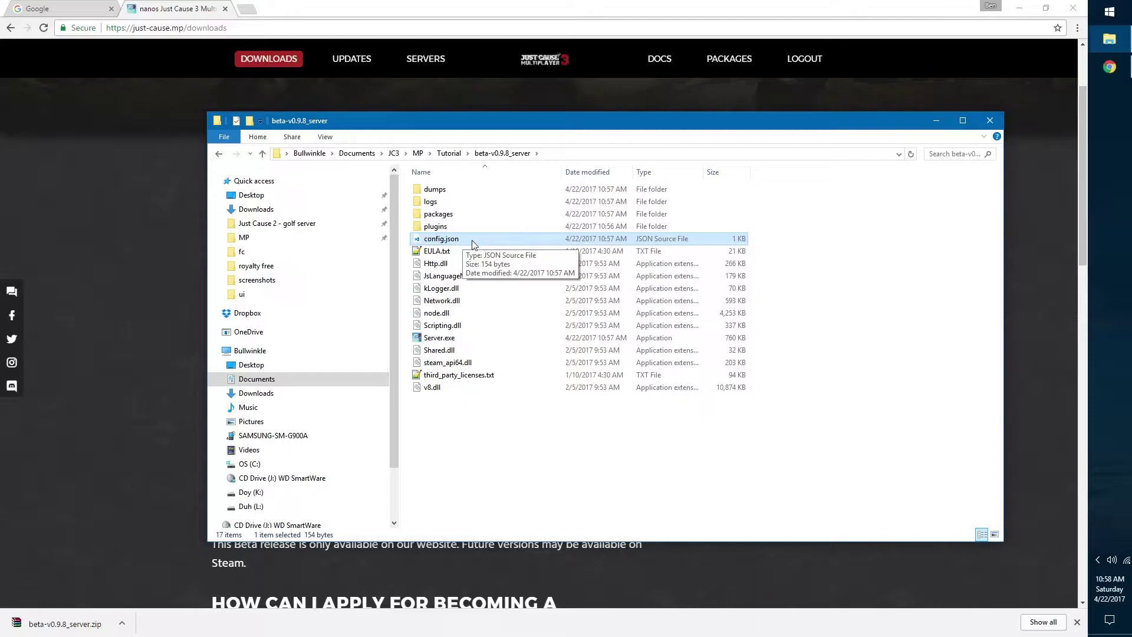
right_click(474, 241)
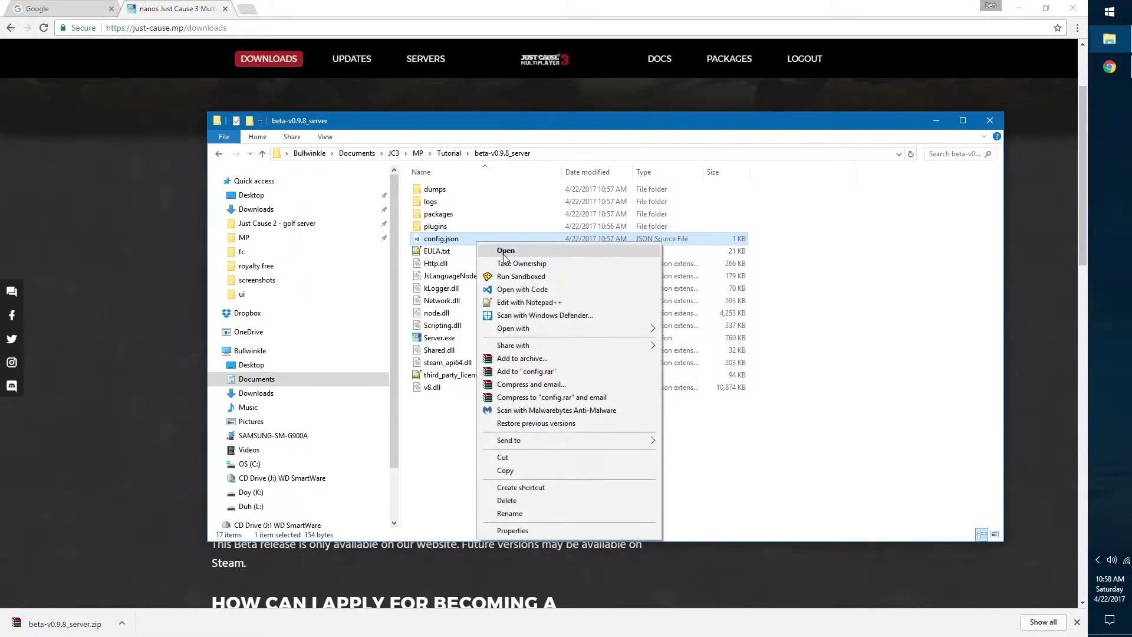
Step: Open config.json in Visual Studio Code and inspect the host setting 0.0.0.0
left_click(529, 289)
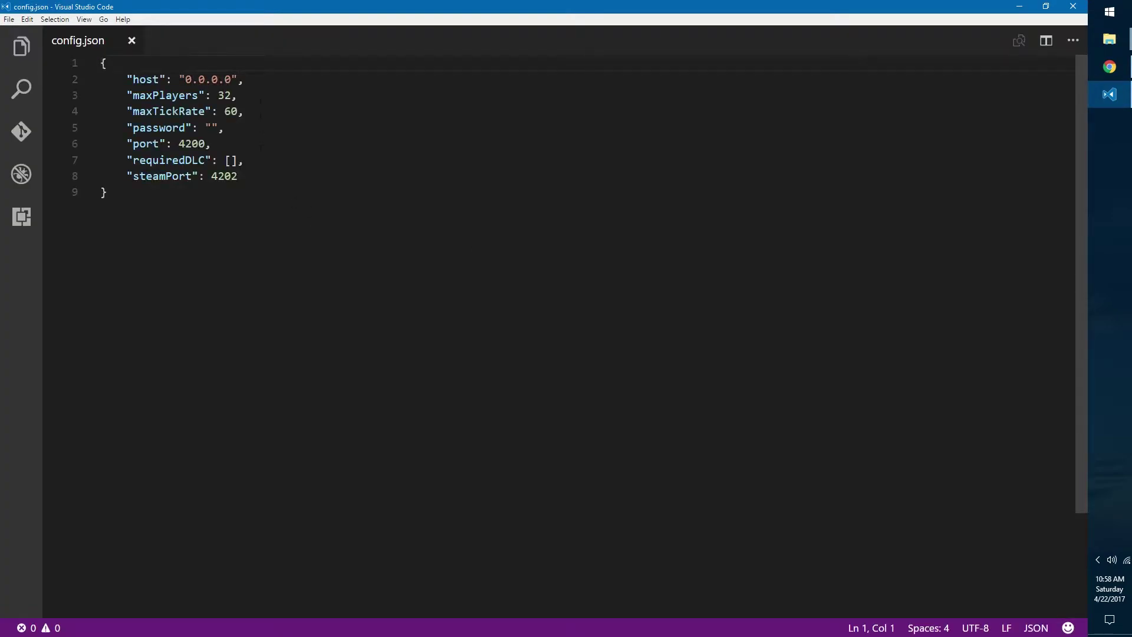
left_click(257, 84)
left_click_drag(126, 79, 243, 79)
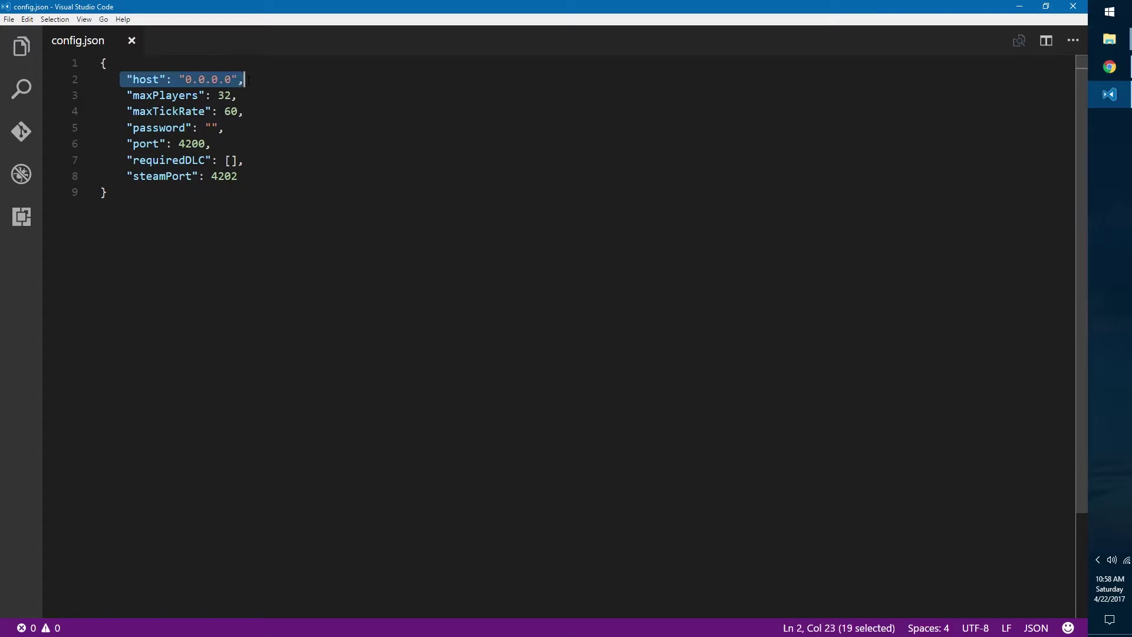
left_click(243, 79)
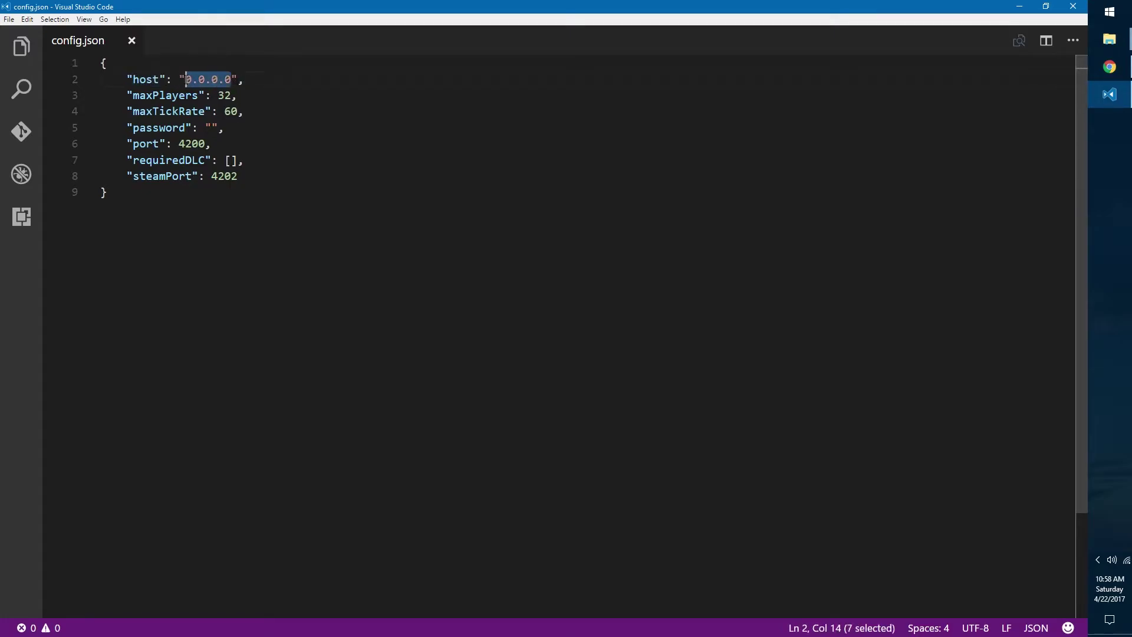
left_click(252, 80)
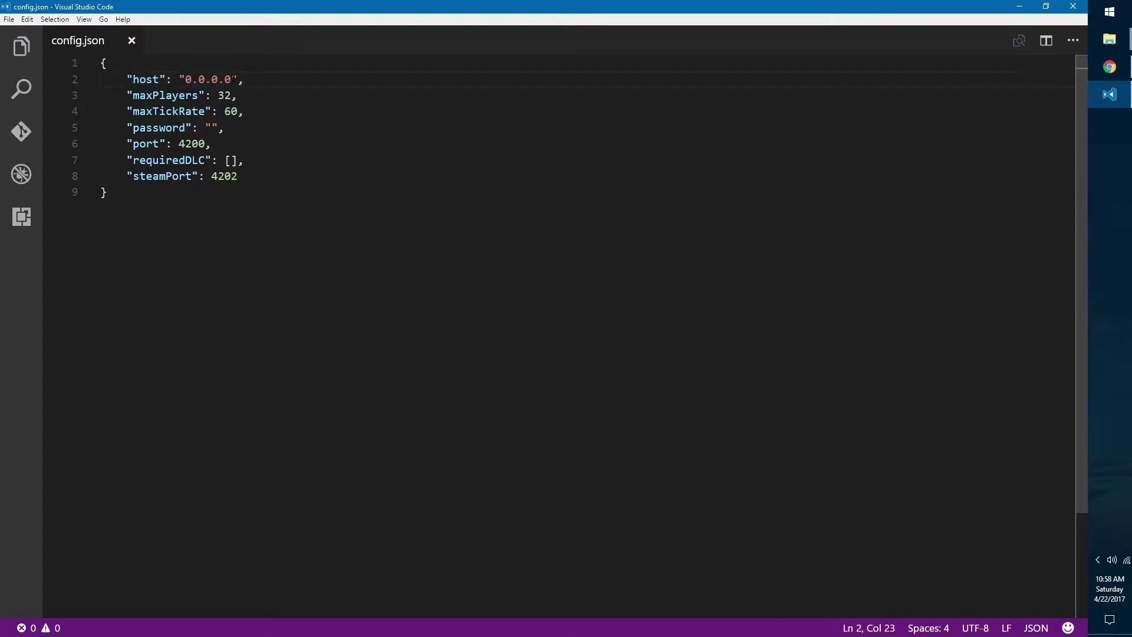
left_click(233, 79)
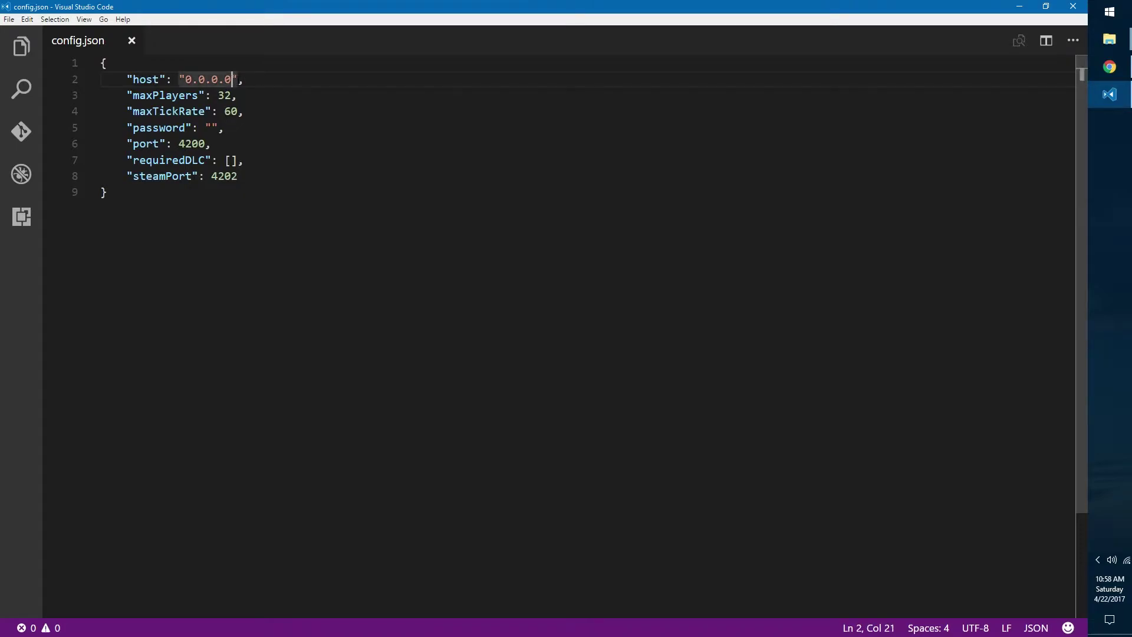
left_click(248, 79)
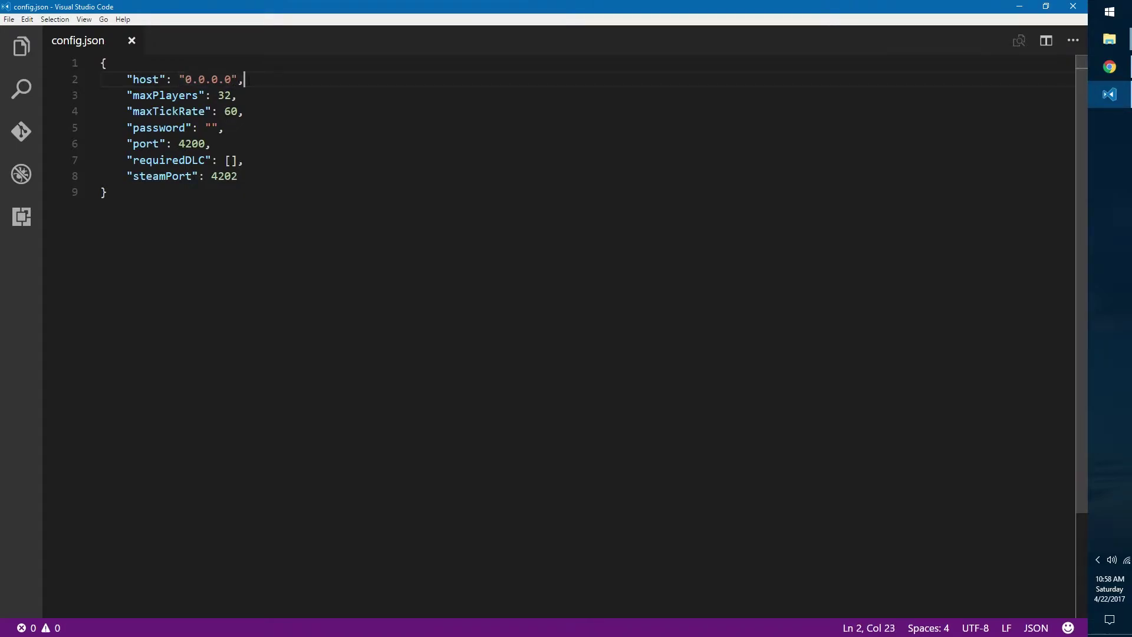
mouse_move(231, 79)
left_mouse_down()
mouse_move(180, 79)
mouse_move(233, 79)
left_mouse_up()
left_click(225, 79)
left_click(199, 79)
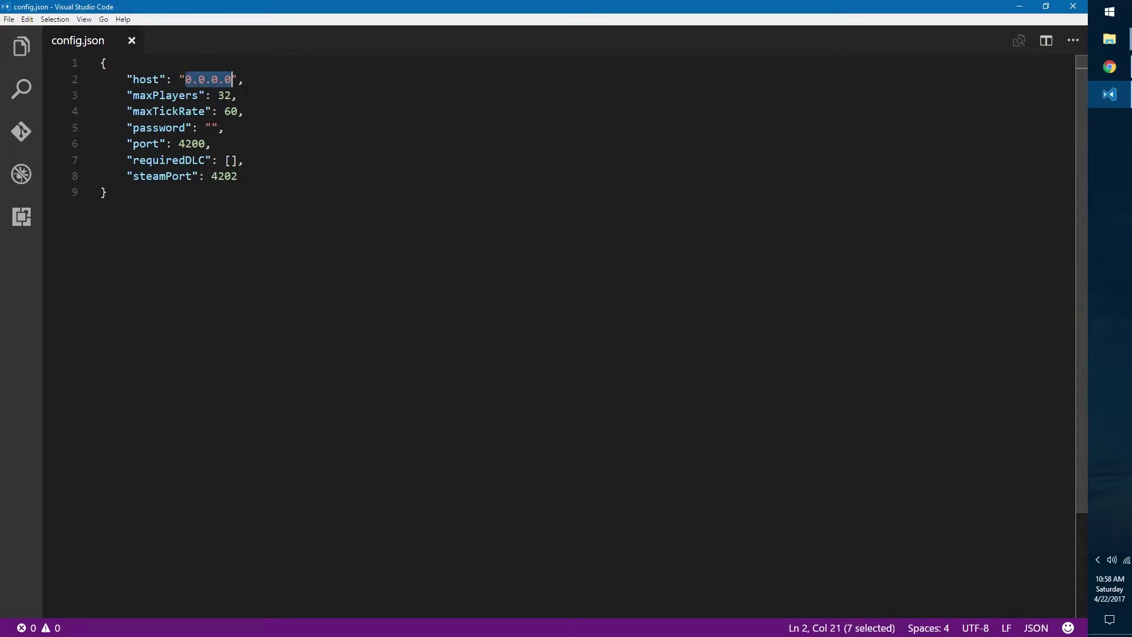
left_click(246, 88)
left_click(255, 85)
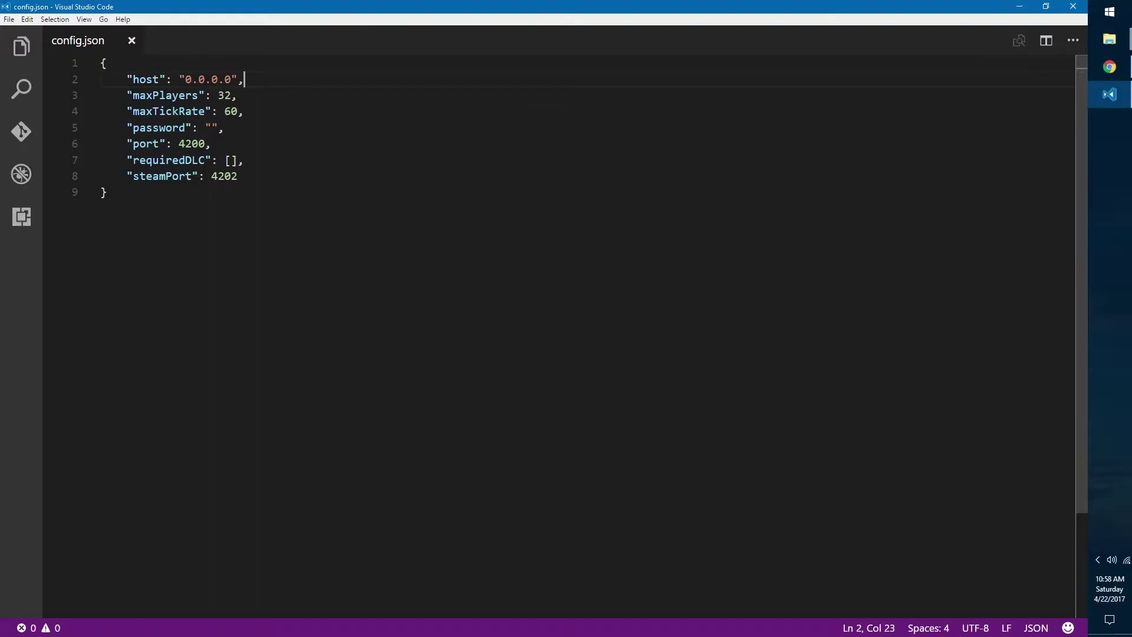
Step: Review maxPlayers 32 and maxTickRate 60, postponing the editor update notice with Later
left_click(245, 88)
left_click_drag(239, 95, 128, 96)
left_click(212, 95)
left_click(225, 95)
left_click(238, 96)
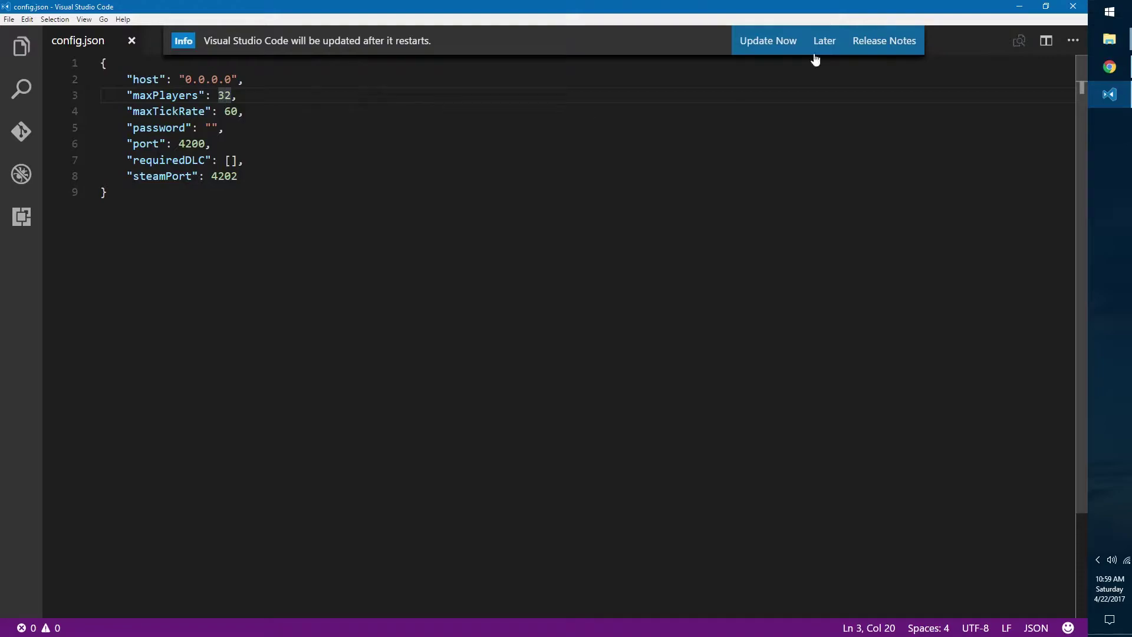
left_click(821, 42)
left_click(578, 95)
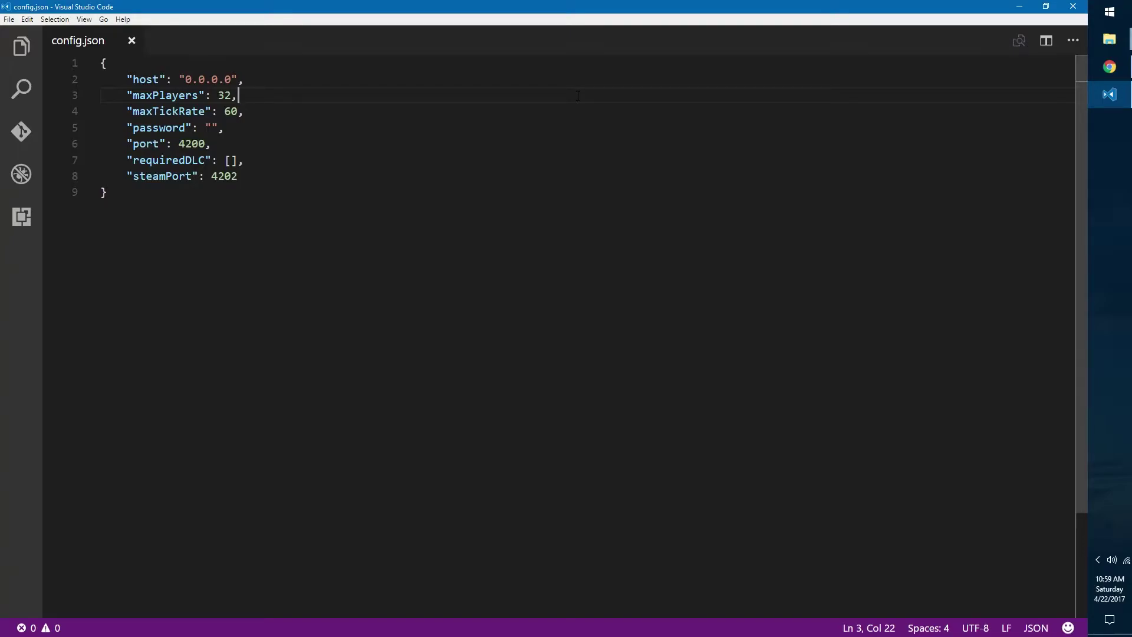
left_click(251, 113)
key("Left")
key("Left")
key("Right")
key("Right")
key("Left")
key("Left")
left_click(272, 126)
left_click_drag(120, 131, 225, 127)
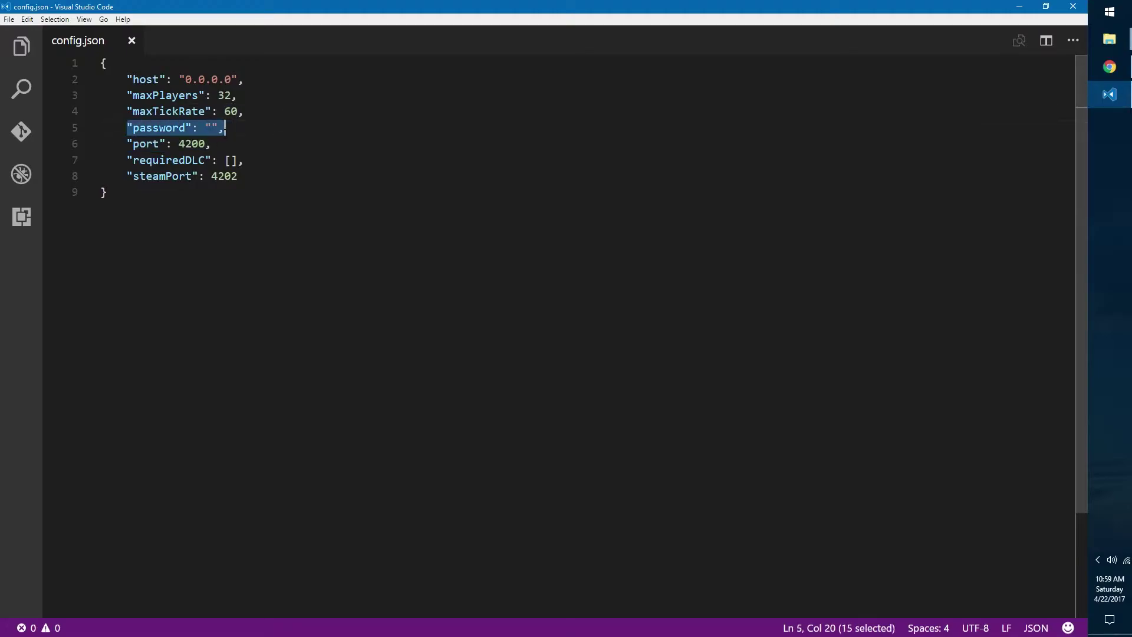
left_click(212, 127)
left_click(225, 127)
key("Left")
key("Left")
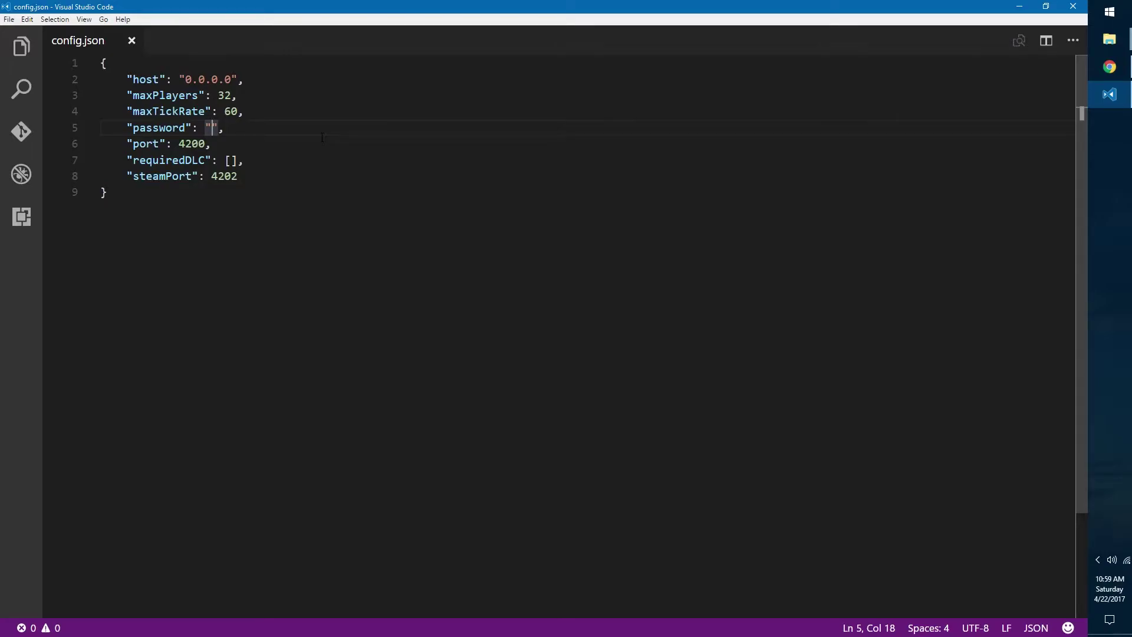
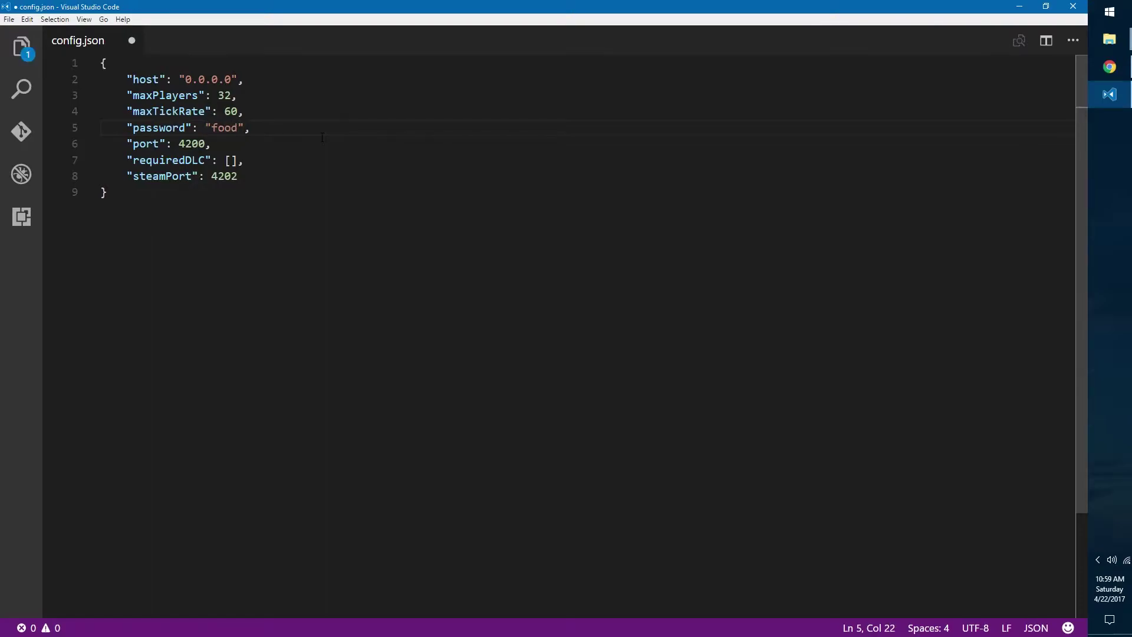
key("ctrl+Left")
key("ctrl+shift+Right")
key("BackSpace")
key("End")
Step: Review the port 4200 setting in config.json without changing it
key("Down")
key("shift+Home")
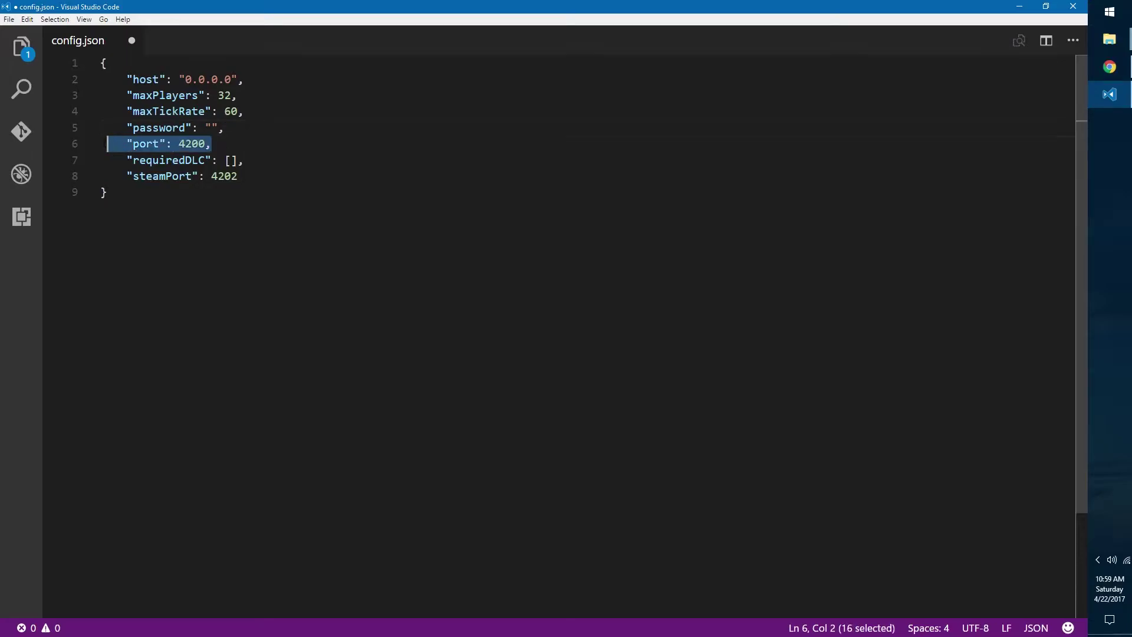
key("shift+Right")
key("shift+Left")
key("Right")
key("Left")
key("Left")
key("shift+Home")
key("shift+Right")
key("shift+Left")
key("Left")
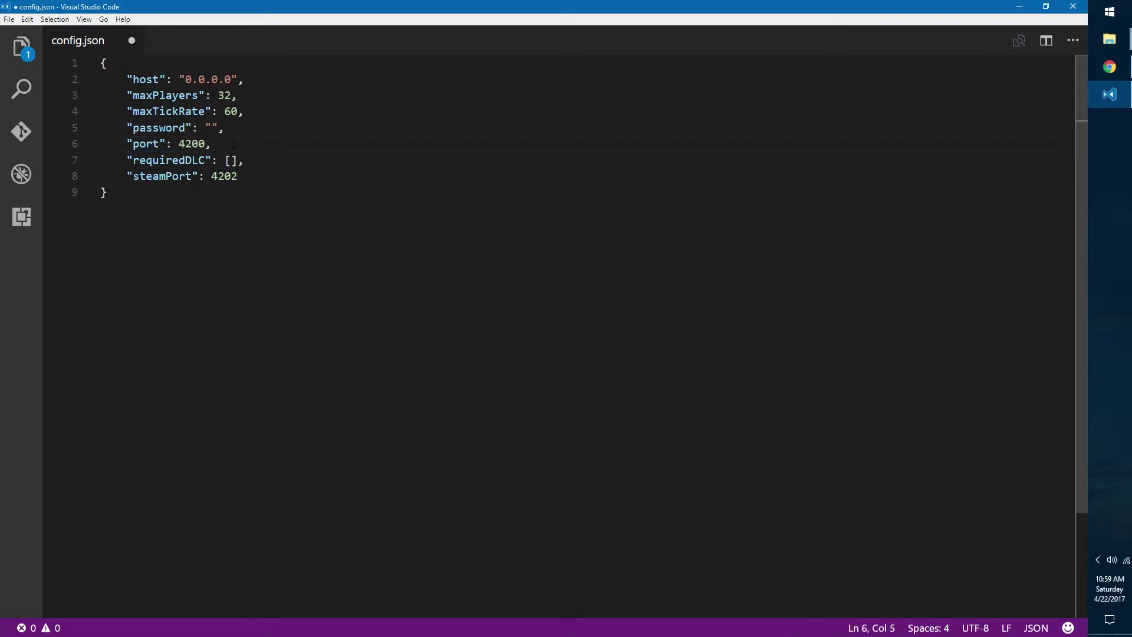
left_click(232, 144)
Step: Look over the empty requiredDLC list and steamPort 4202, then save config.json
left_click_drag(270, 161, 126, 160)
left_click(269, 165)
left_click_drag(269, 165, 127, 160)
left_click(263, 162)
left_click_drag(256, 160, 127, 160)
left_click(204, 161)
left_click_drag(252, 176, 127, 176)
left_click(273, 160)
key("Up")
key("Up")
key("Up")
key("Up")
key("Up")
key("ctrl+s")
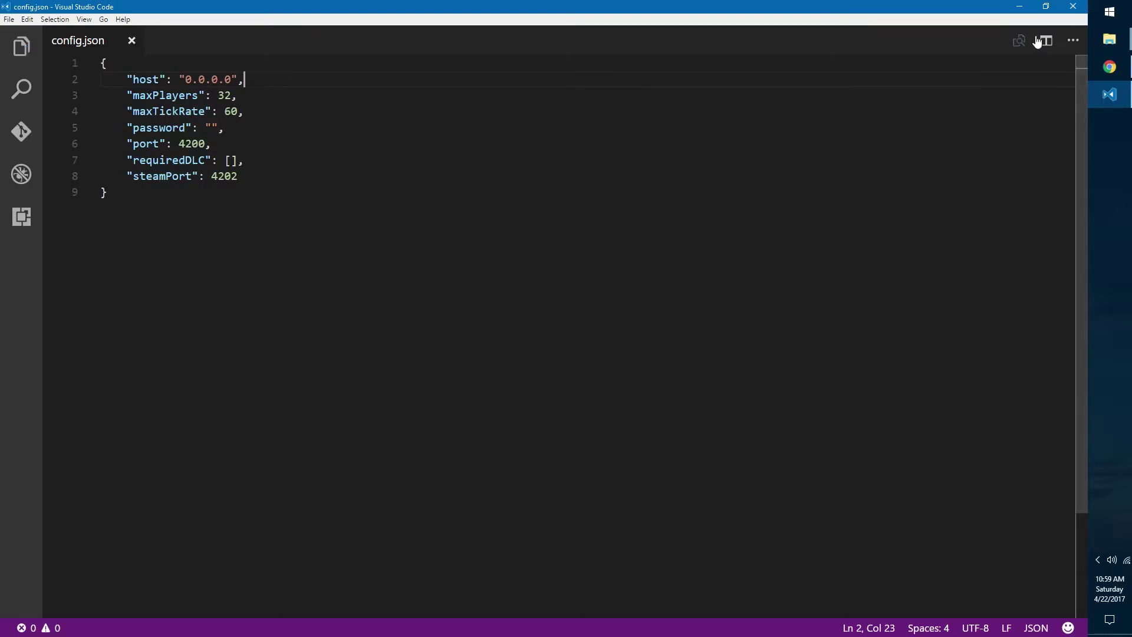
Step: Close the editor, start Server.exe again and scroll through its console log of loaded packages
left_click(1069, 6)
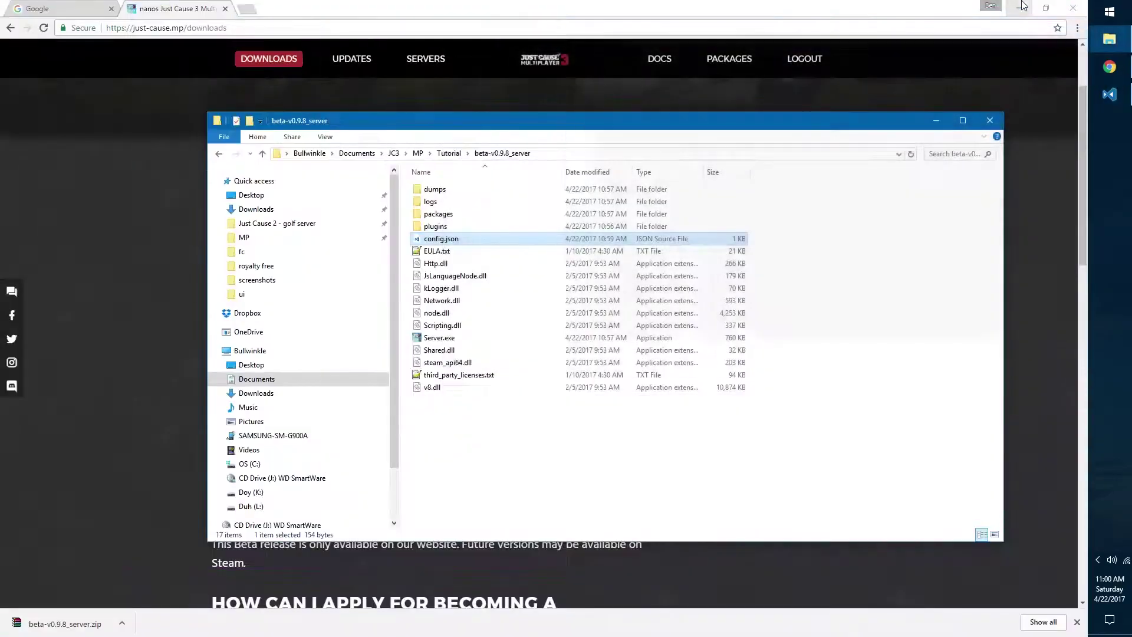
double_click(451, 338)
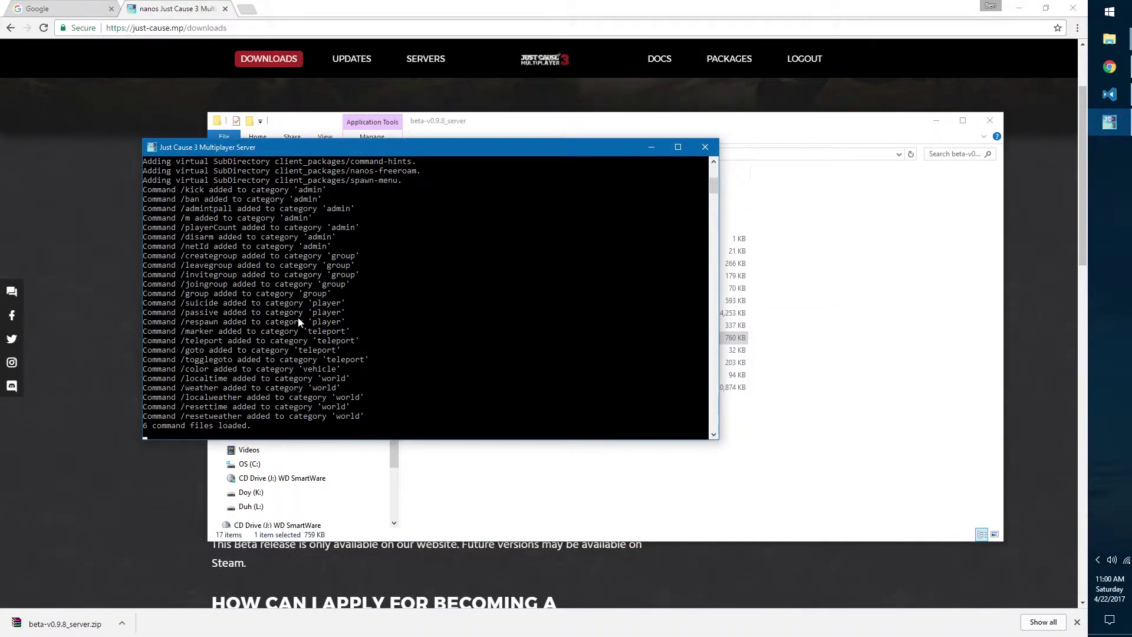
scroll(299, 316, "up", 7)
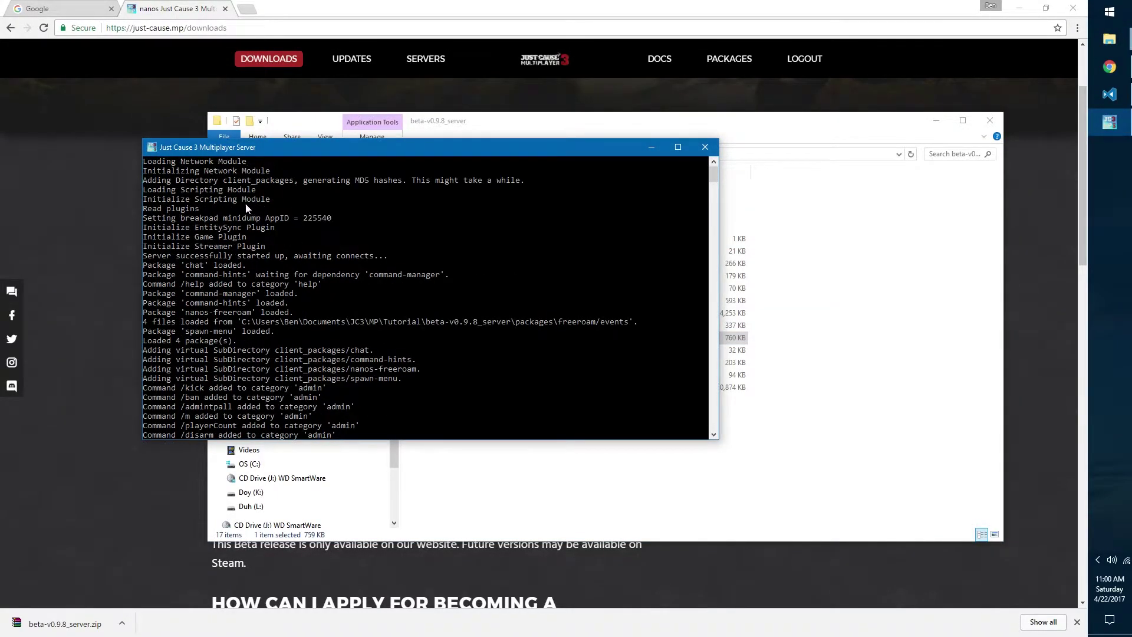
scroll(197, 281, "down", 1)
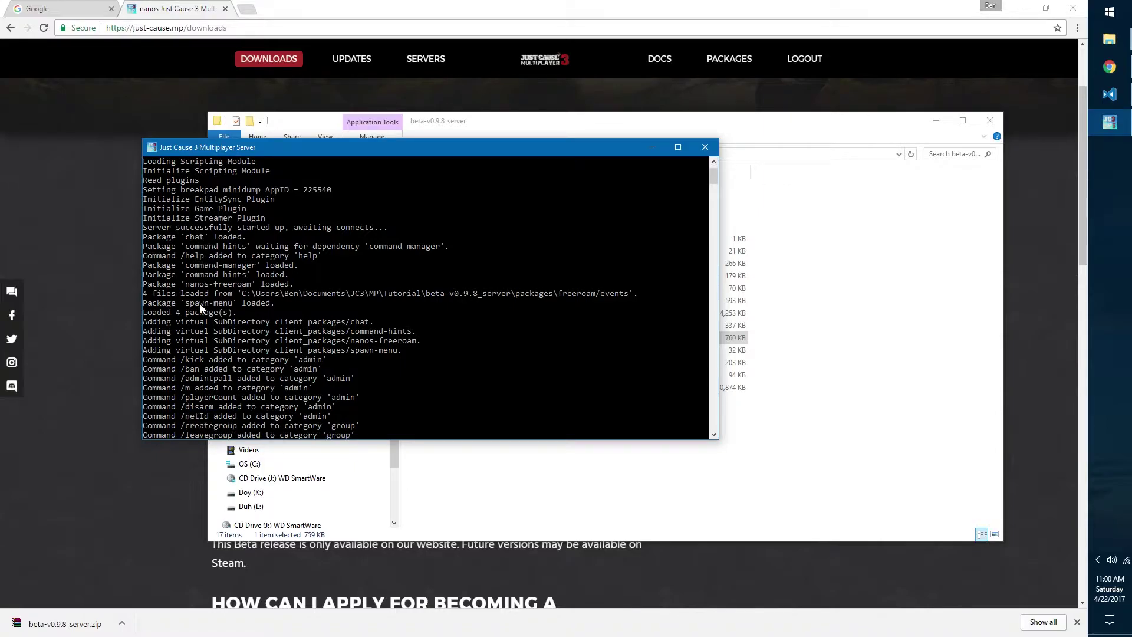
scroll(204, 299, "down", 5)
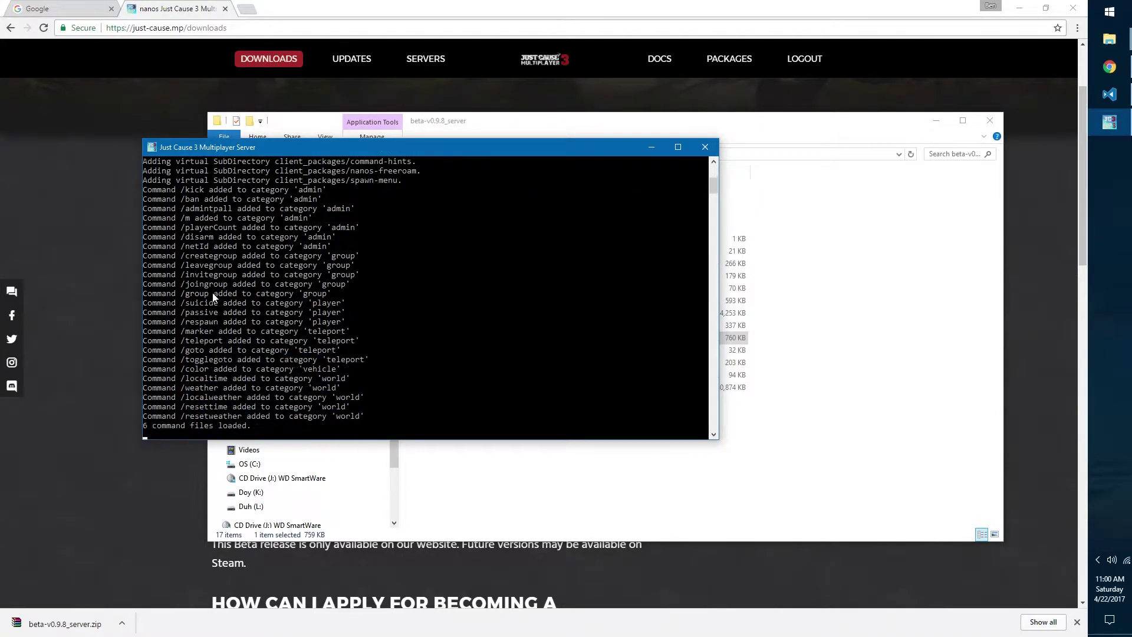
scroll(215, 290, "down", 1)
Step: Move the server console aside and launch the PlayJCMP.exe multiplayer client
left_click_drag(343, 144, 263, 65)
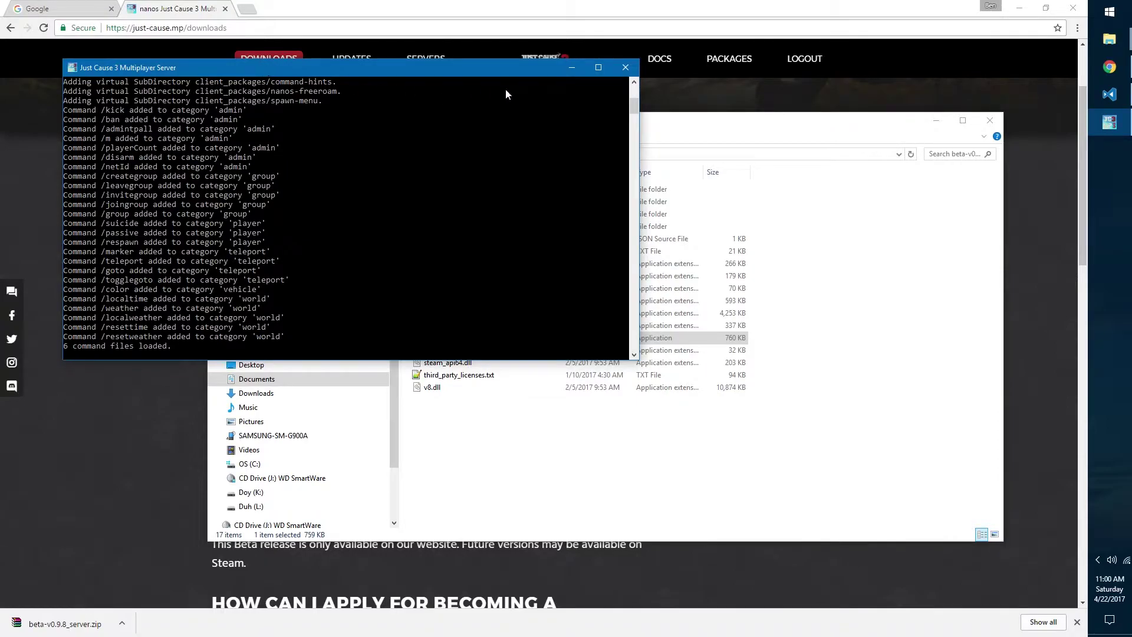
key("alt+Tab")
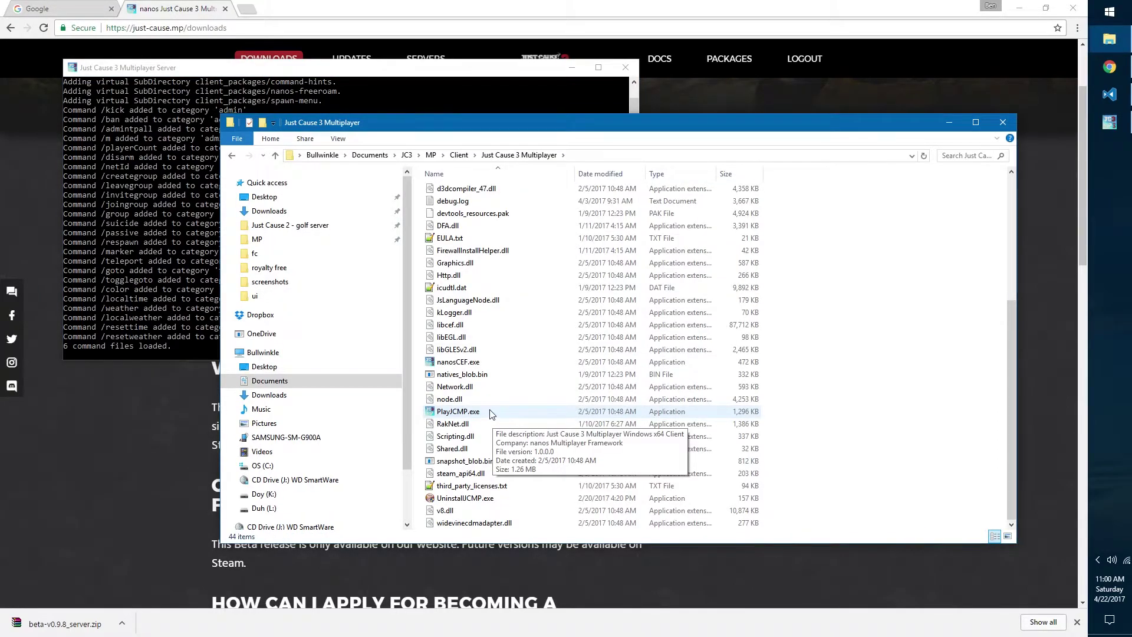
double_click(488, 412)
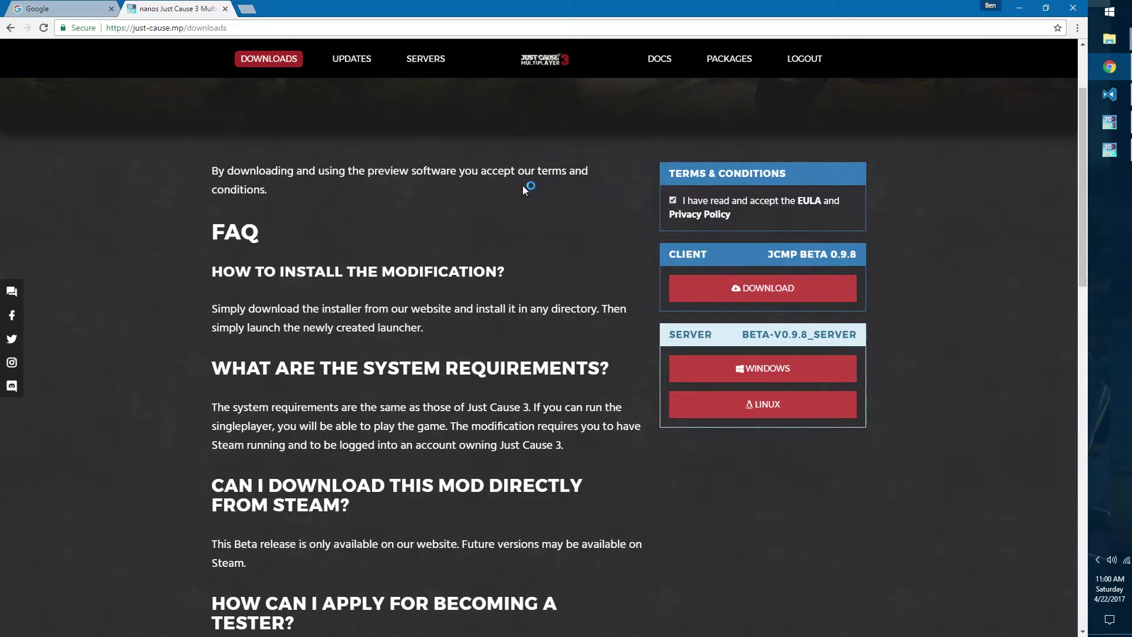
Step: Open the Server Configuration docs page and read its list of available properties
scroll(475, 143, "up", 3)
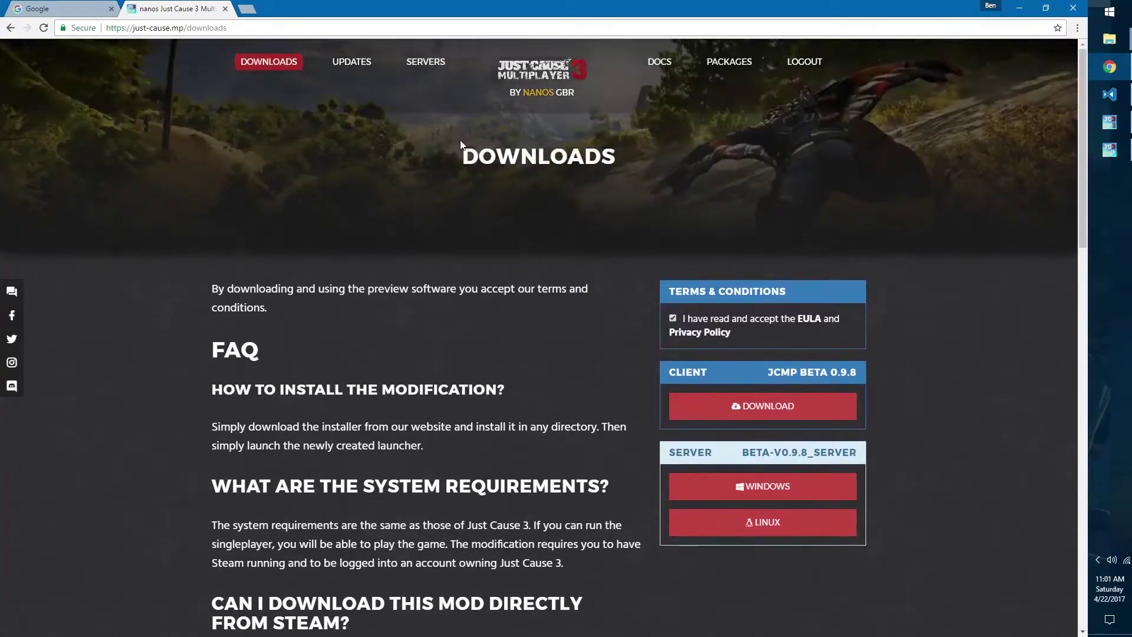
left_click(659, 65)
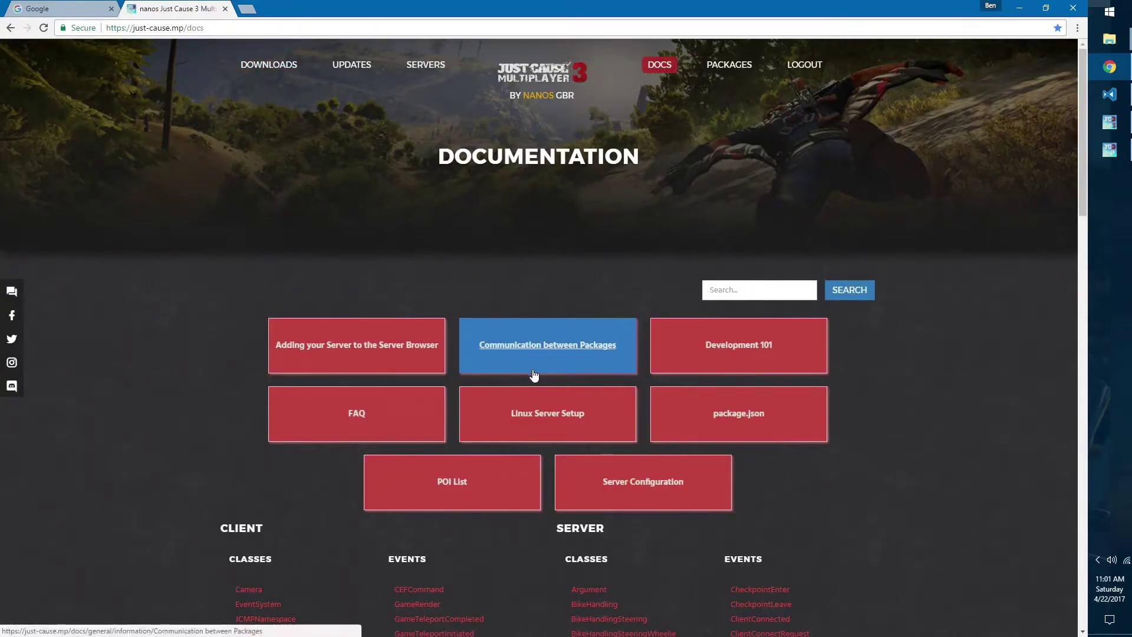
left_click(606, 487)
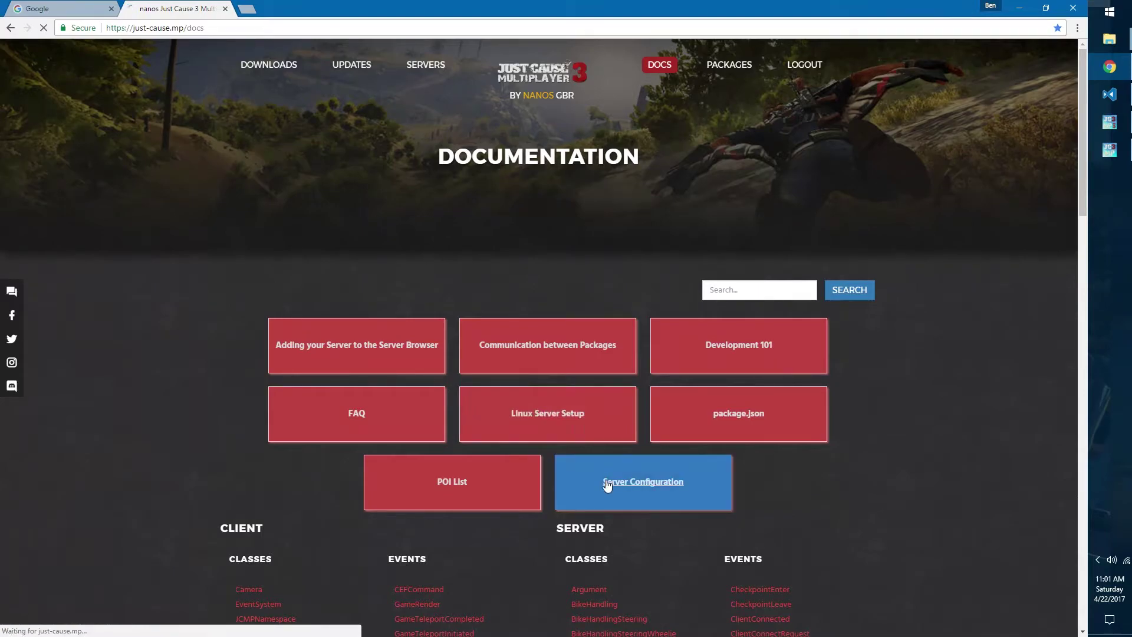
scroll(609, 378, "down", 2)
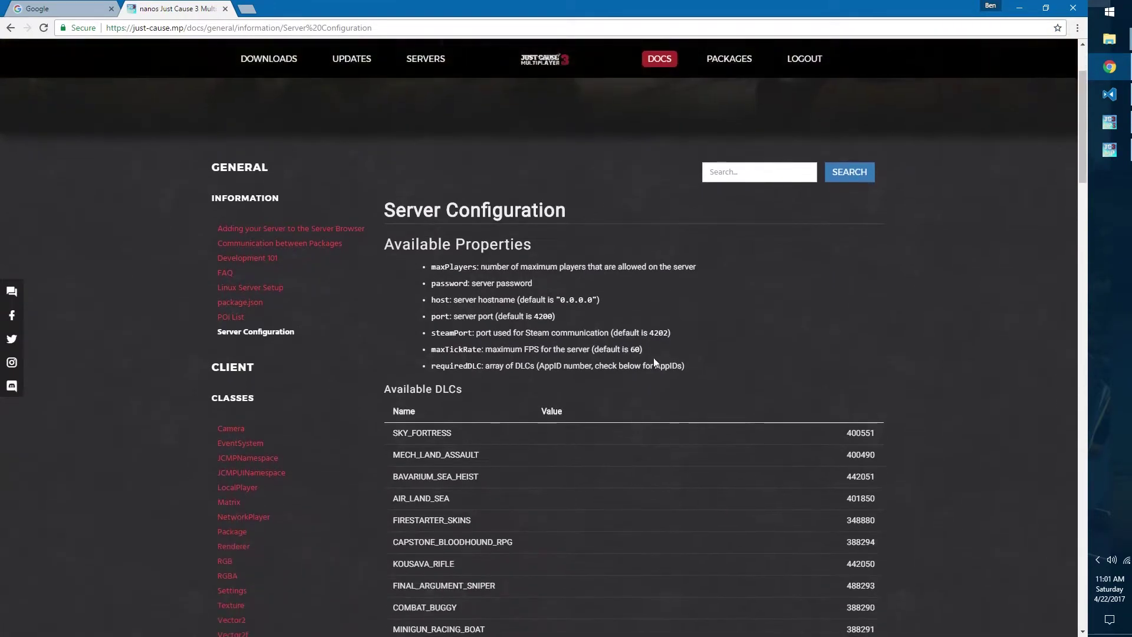
left_click_drag(696, 370, 411, 253)
left_click(405, 261)
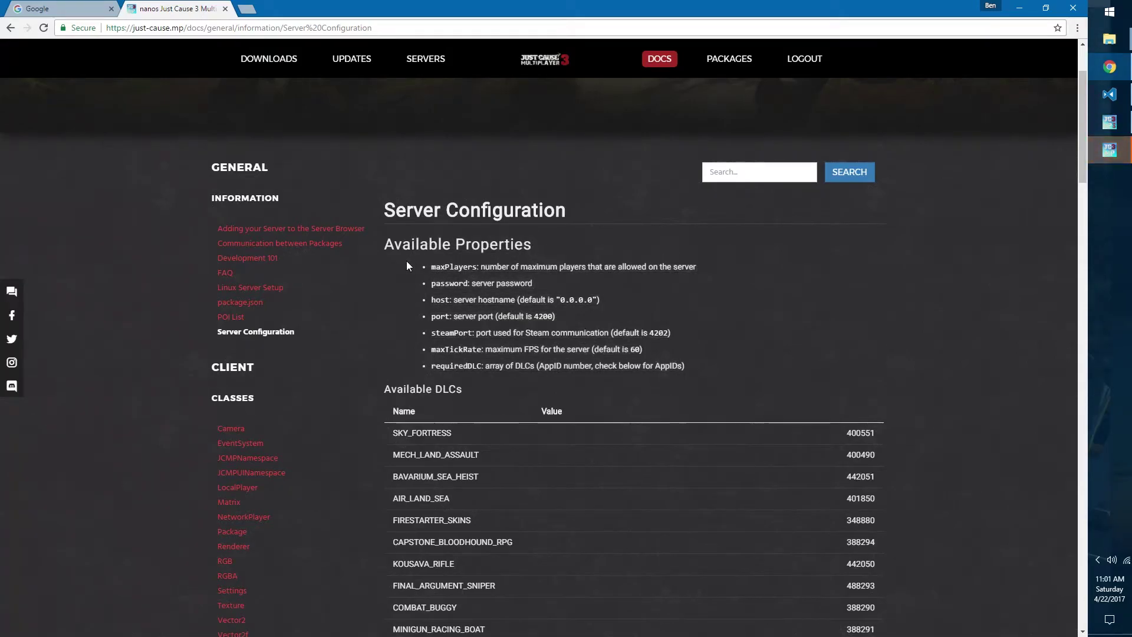
Step: Read the requiredDLC property and find SKY_FORTRESS 400551 in the Available DLCs table
left_click_drag(425, 365, 530, 367)
left_click(483, 367)
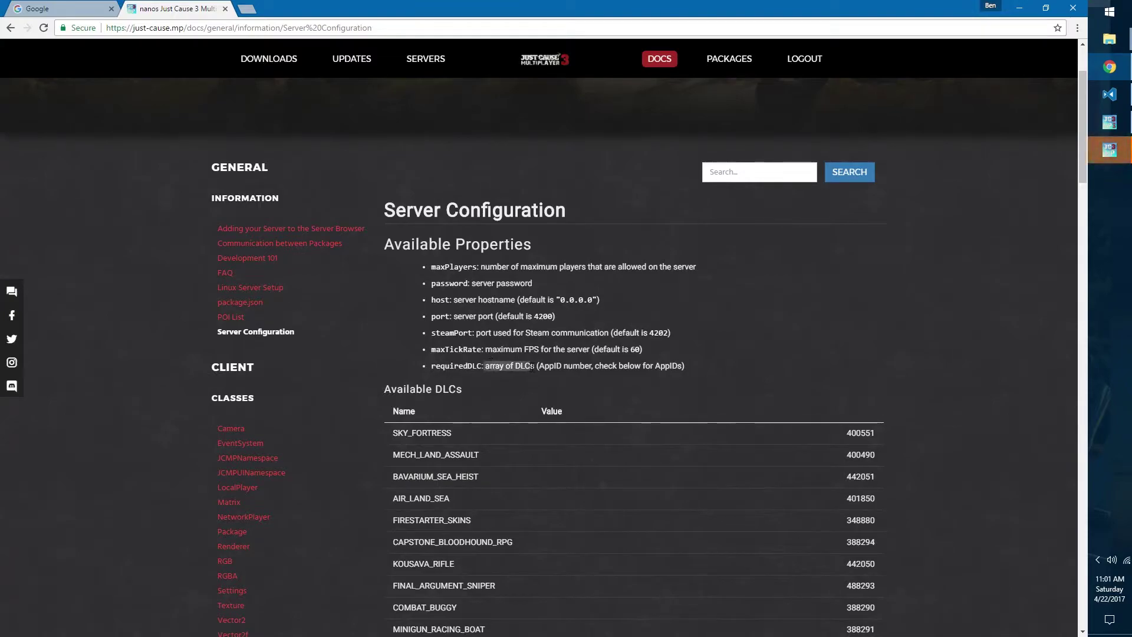
left_click(532, 367)
scroll(533, 367, "down", 3)
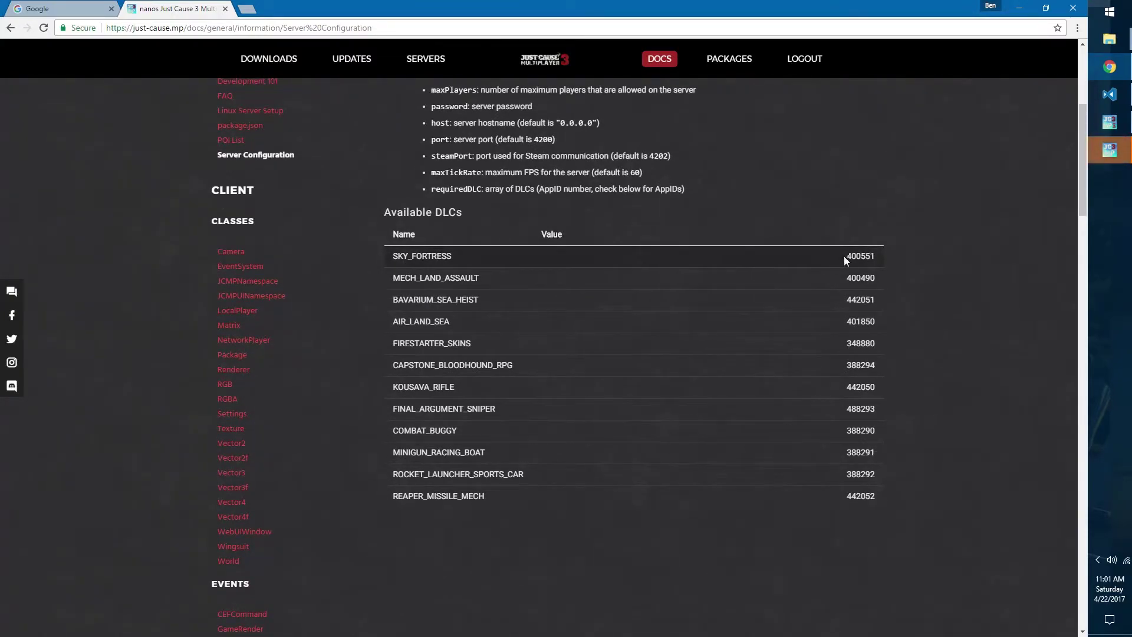
left_click_drag(844, 256, 878, 256)
left_click(876, 261)
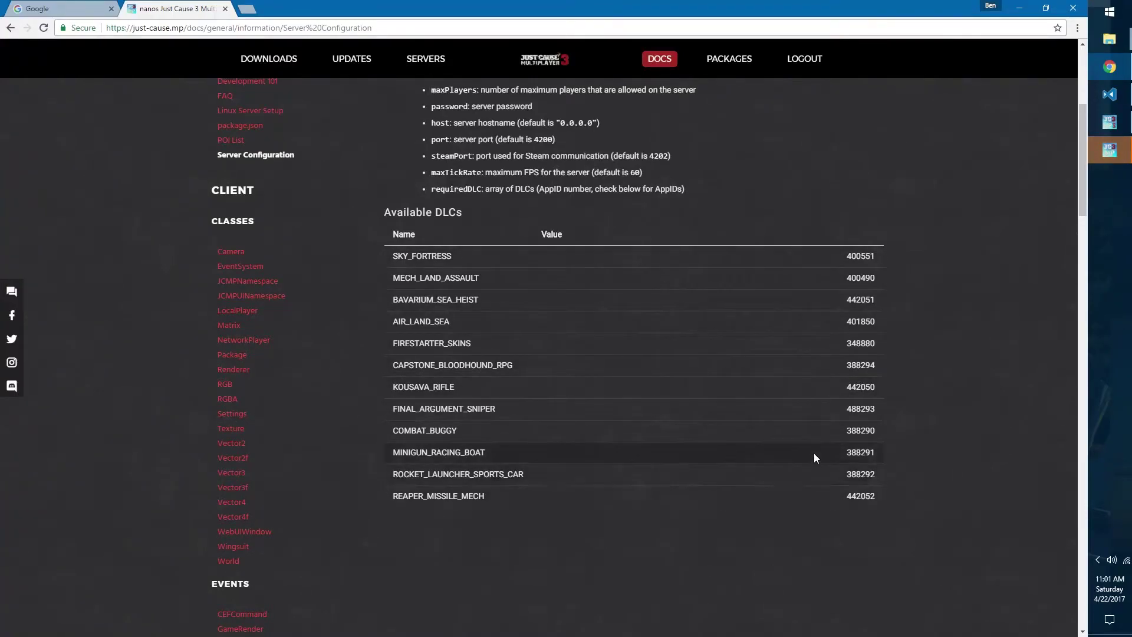
Step: In the launcher settings, change Local Quick Connect Port from 1337 to 4200 and save
key("alt+Tab")
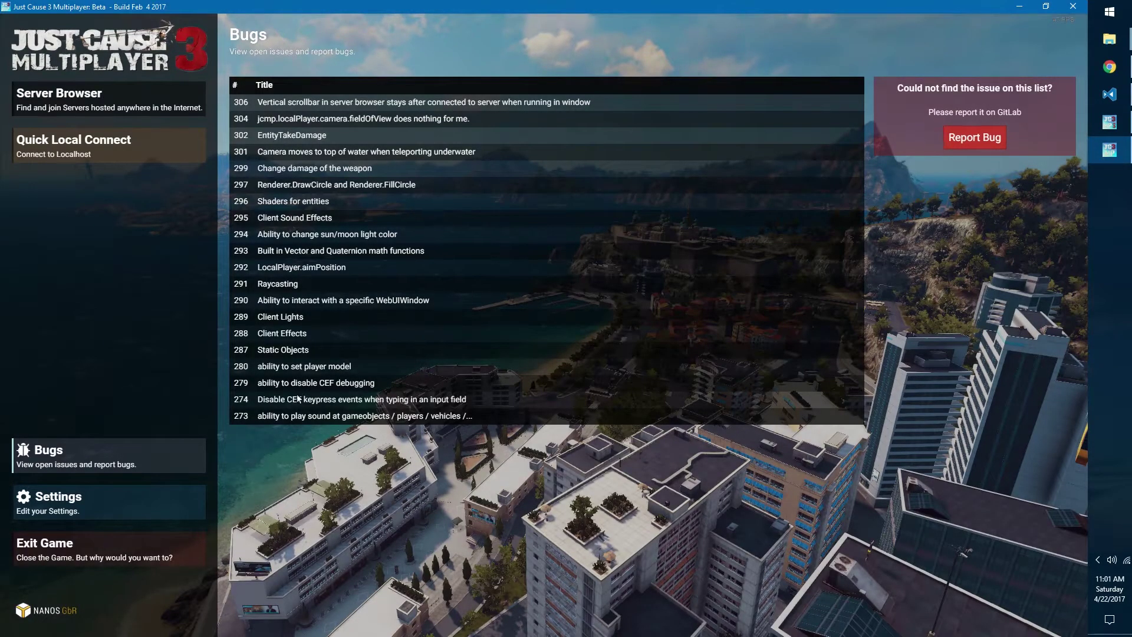
left_click(162, 501)
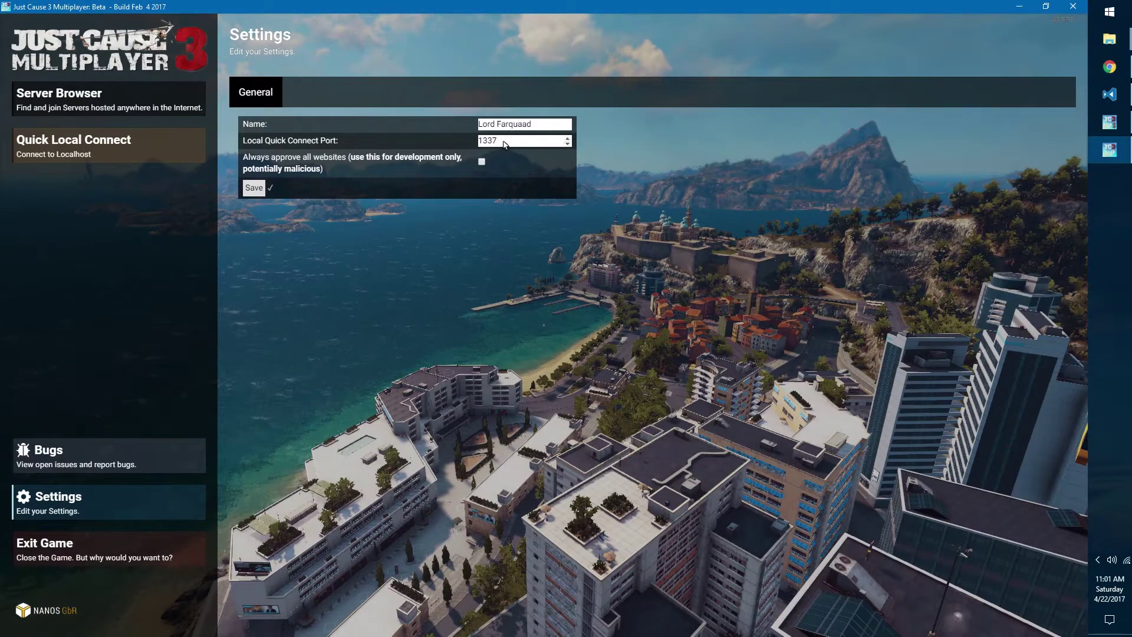
left_click_drag(504, 142, 449, 142)
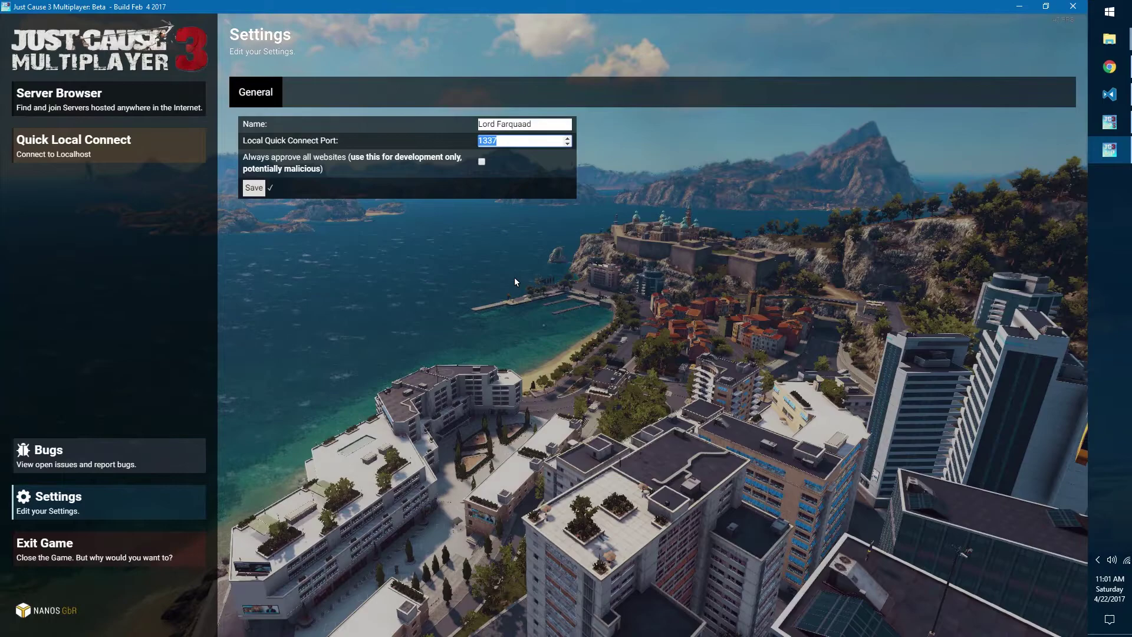
type("4200")
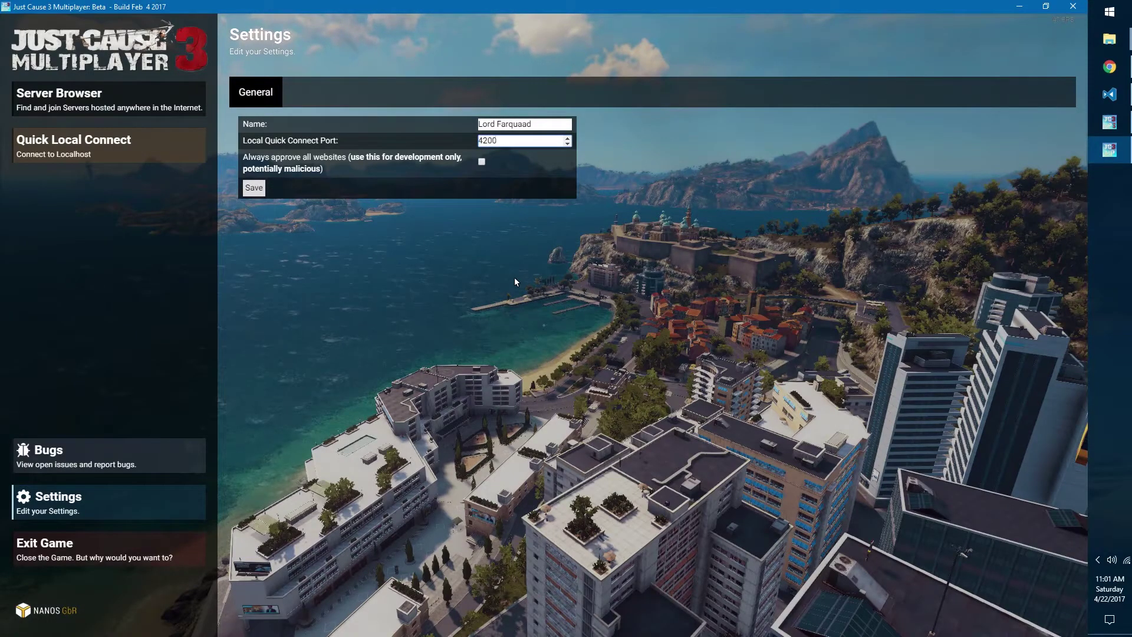
left_click(254, 187)
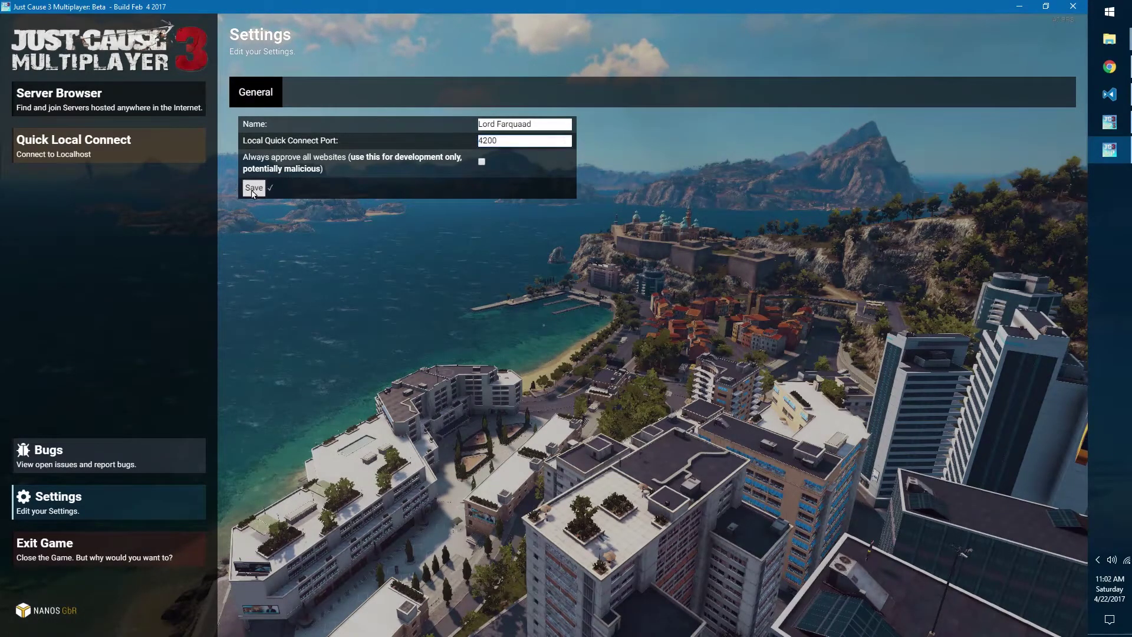
Step: Quick-connect to the local server and spawn into the game world once the files transfer
left_click(117, 148)
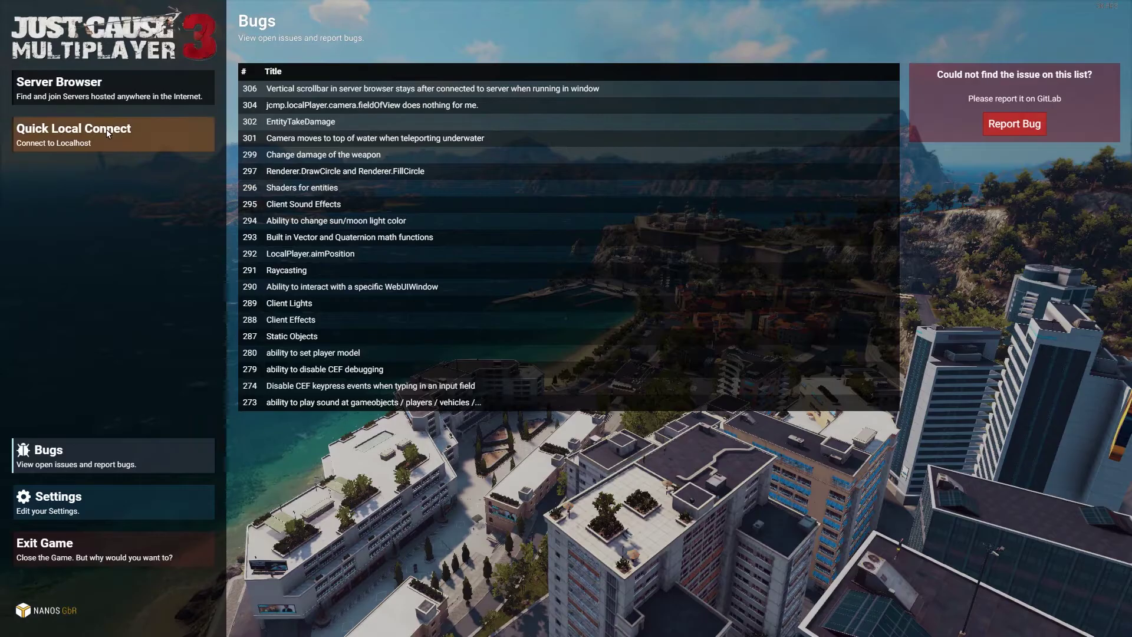
left_click(121, 133)
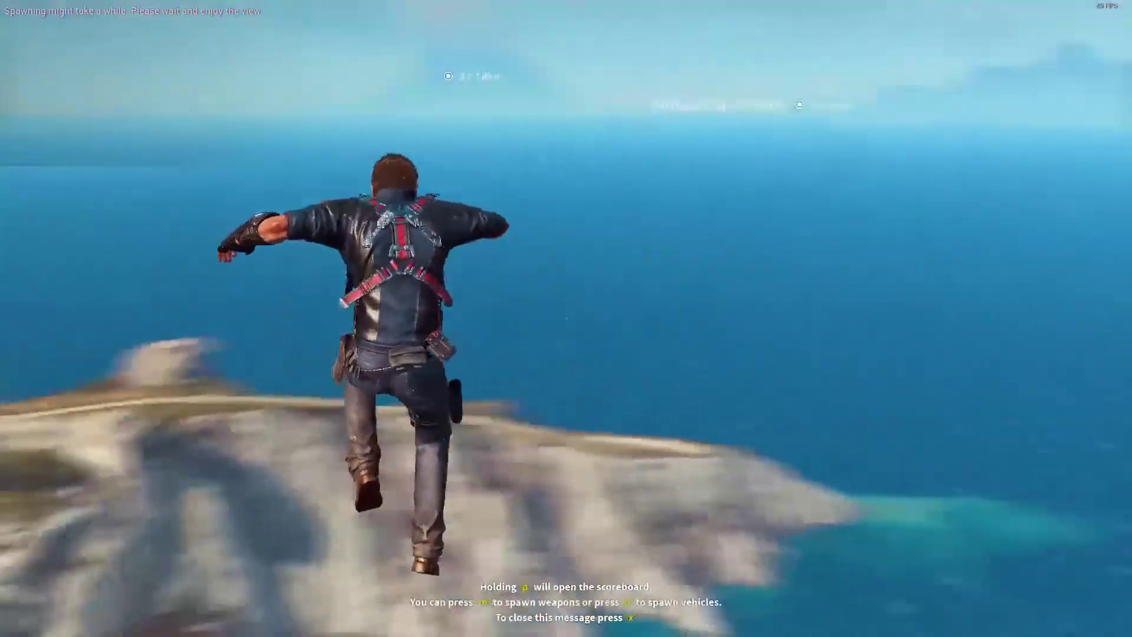
Step: Post the message 'chat' in chat and deploy the wingsuit while falling
type("tchat")
key("Return")
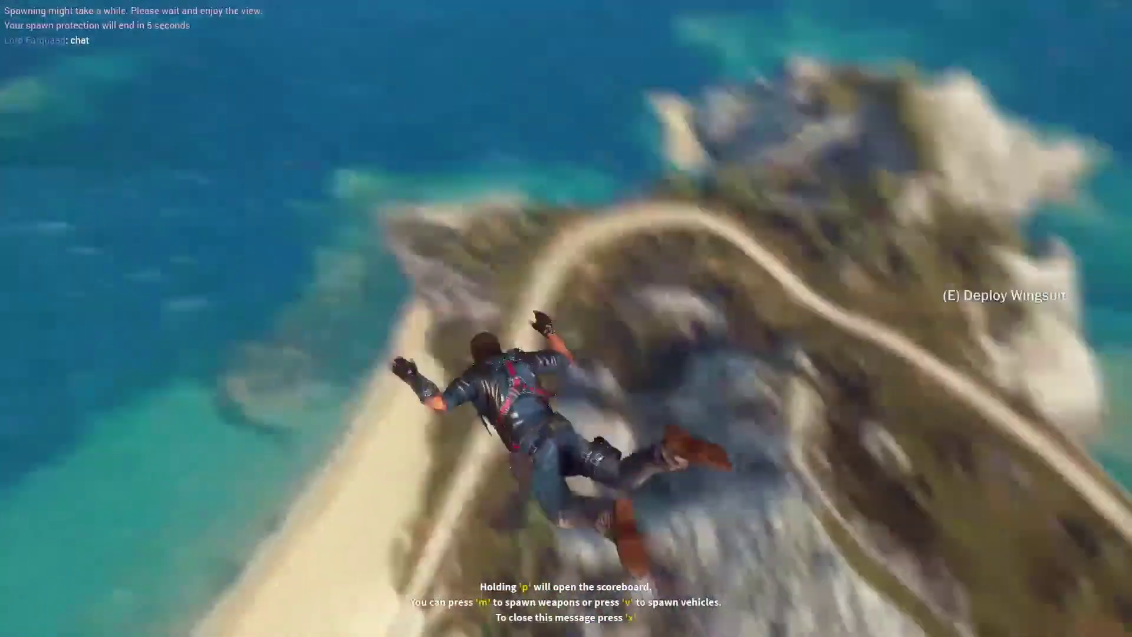
key("e")
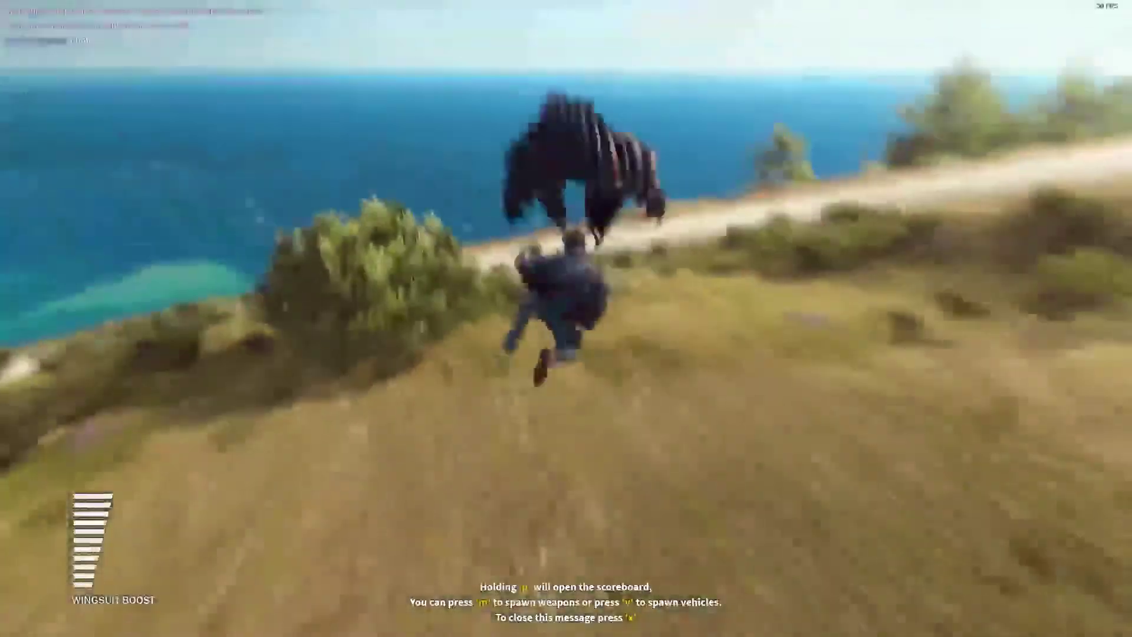
Step: Land on the hillside, run up the slope, and bring up the multiplayer side menu
key("w")
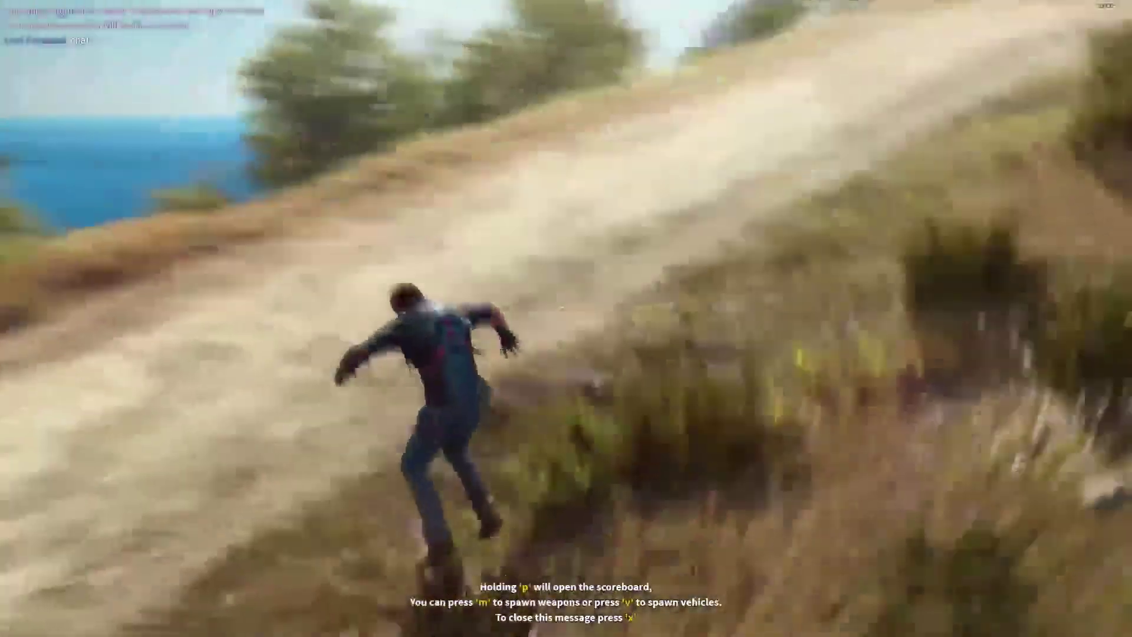
key("w")
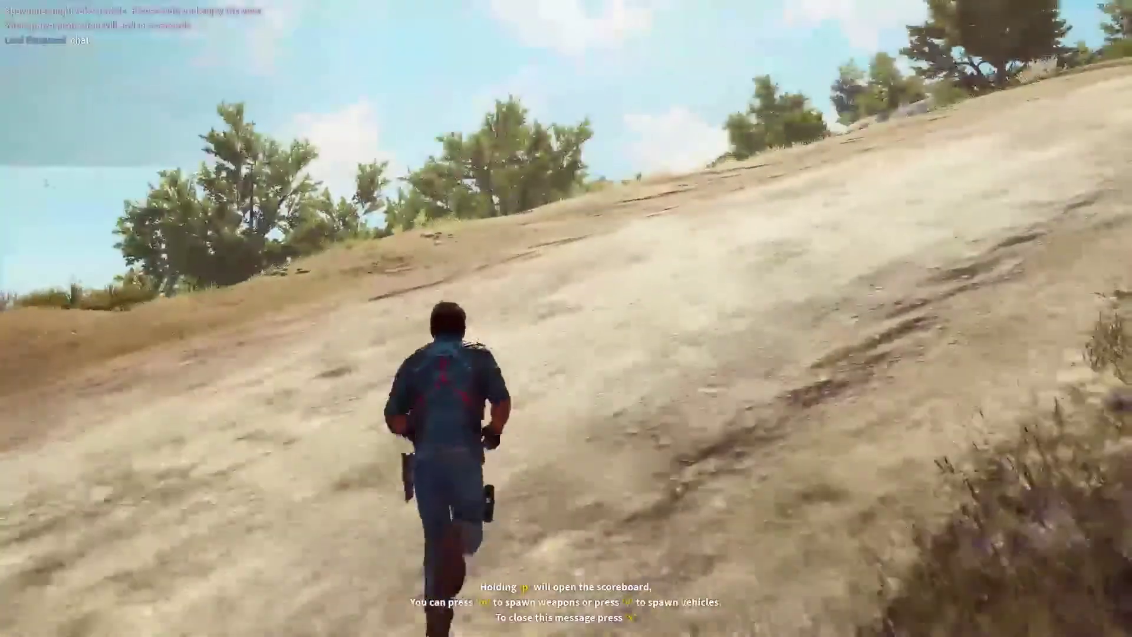
key("Escape")
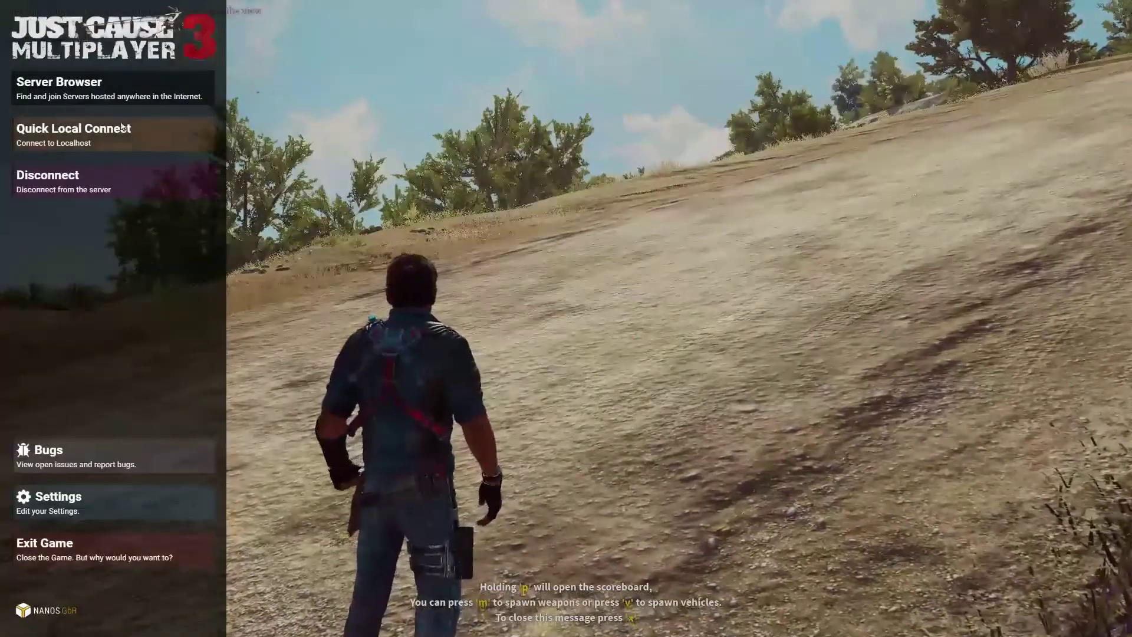
Step: Open the Server Browser and scroll up and down through the public server list
left_click(136, 93)
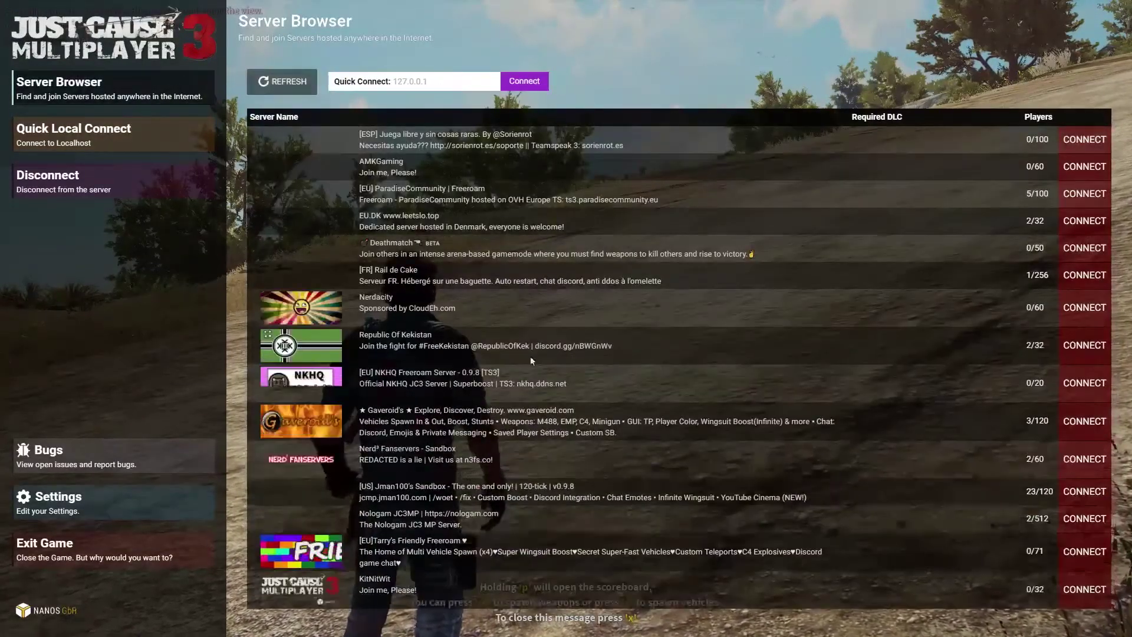
scroll(464, 311, "down", 1)
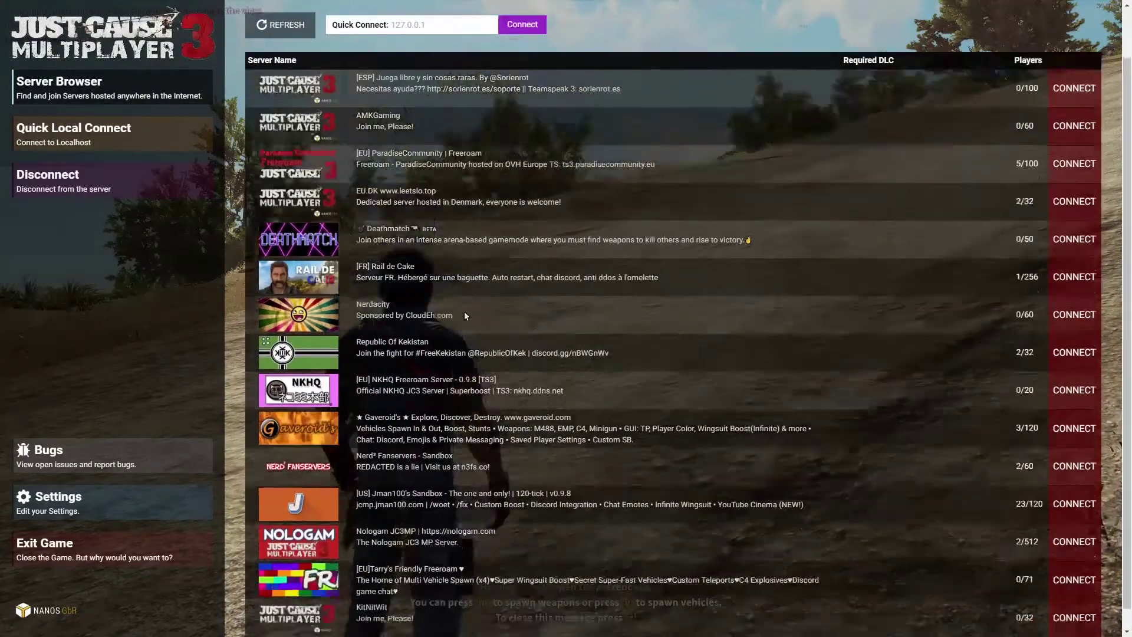
scroll(464, 311, "down", 1)
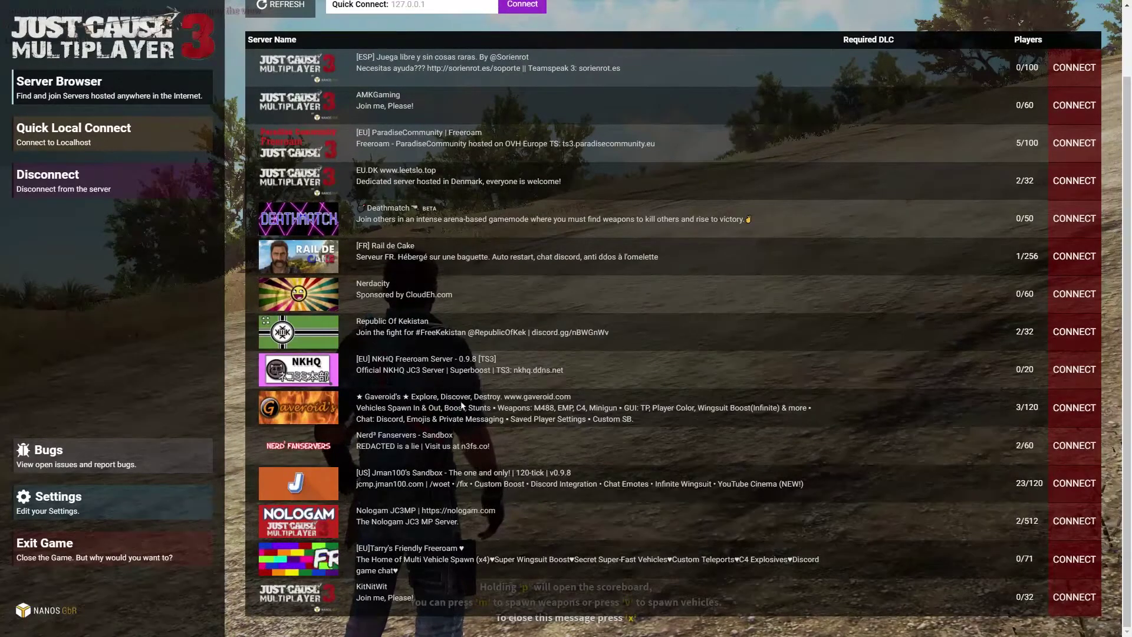
scroll(306, 147, "up", 2)
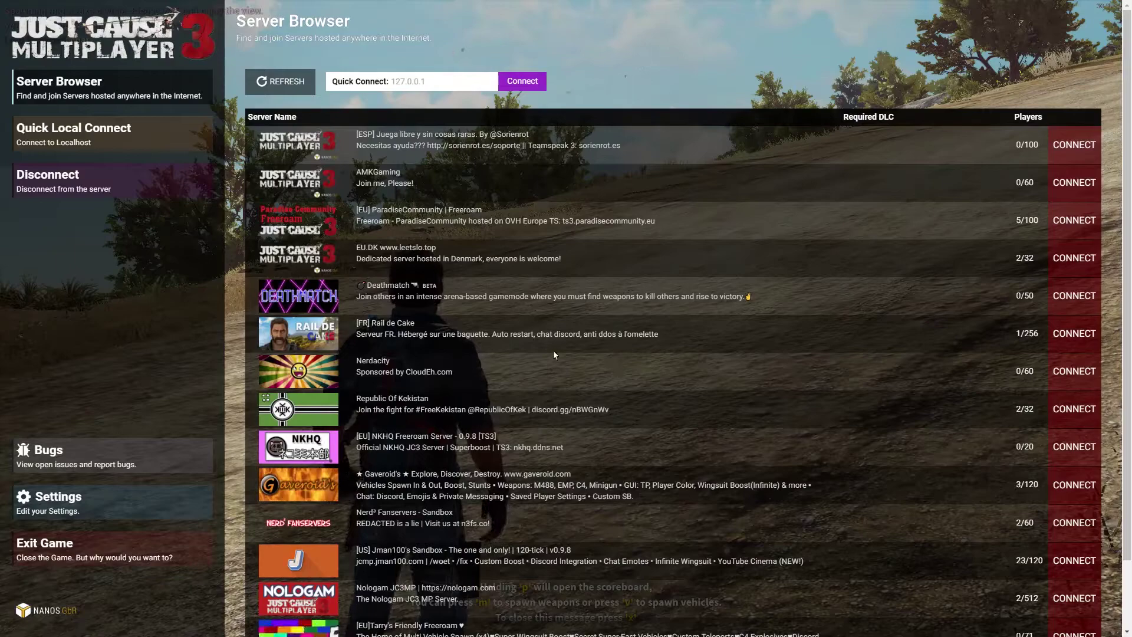
scroll(553, 353, "down", 2)
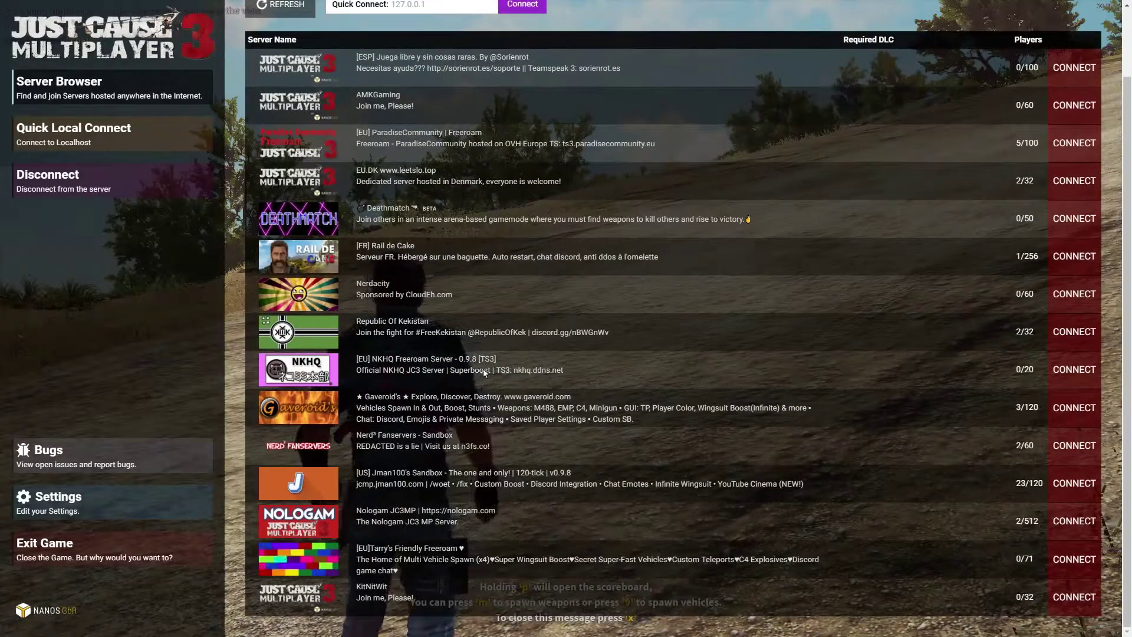
scroll(385, 342, "up", 2)
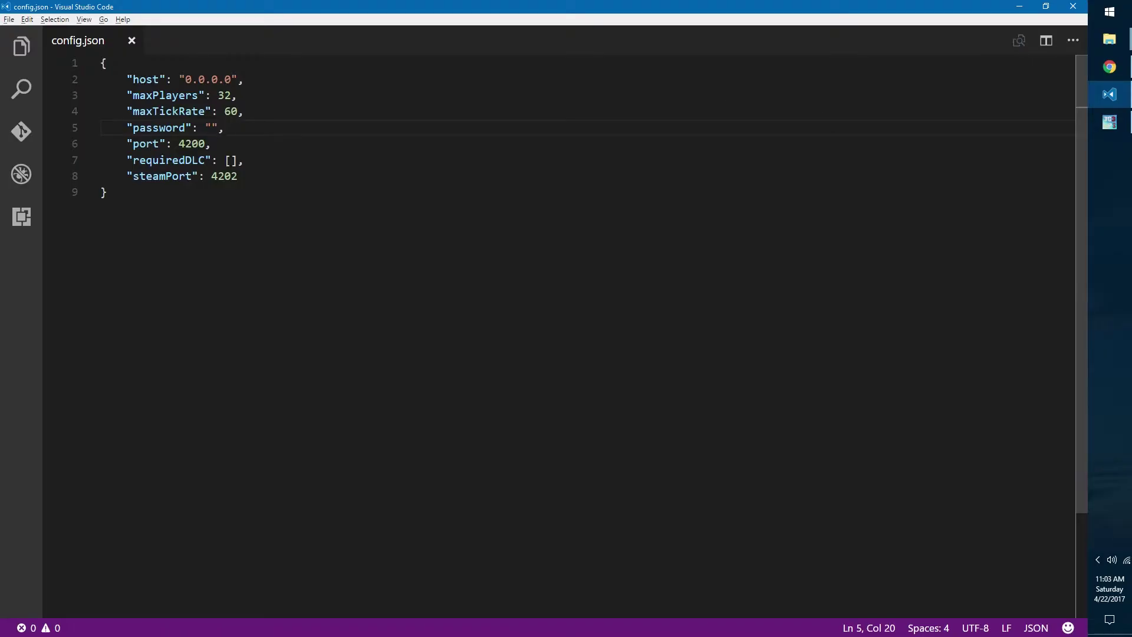
Step: Switch to Chrome and return to the just-cause.mp documentation index
left_click(1097, 67)
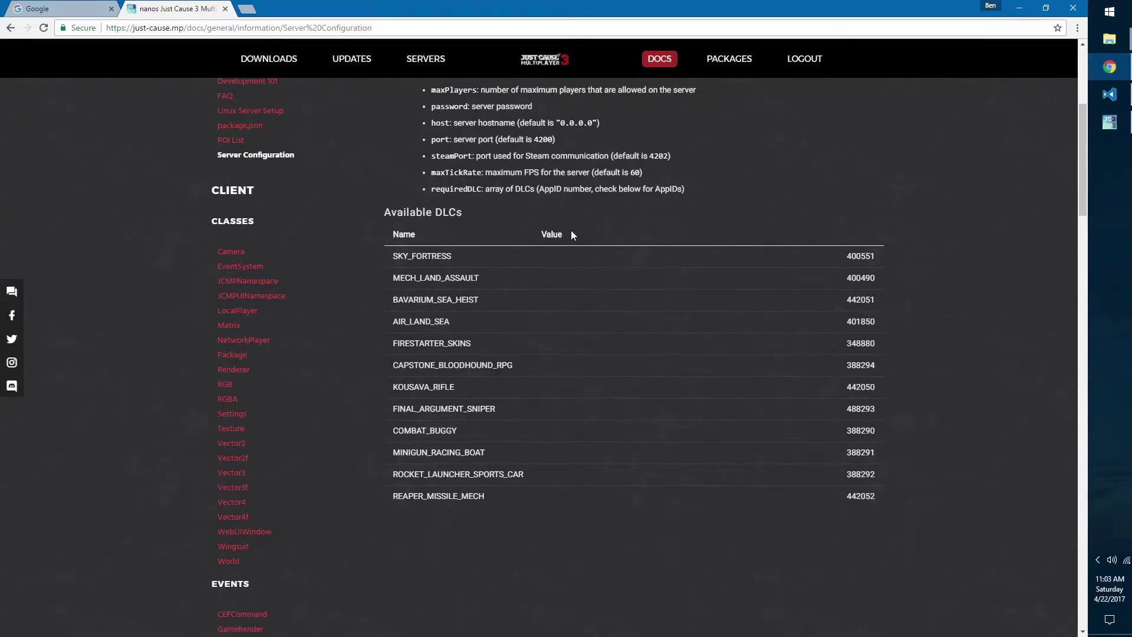
scroll(533, 271, "up", 2)
scroll(521, 276, "up", 2)
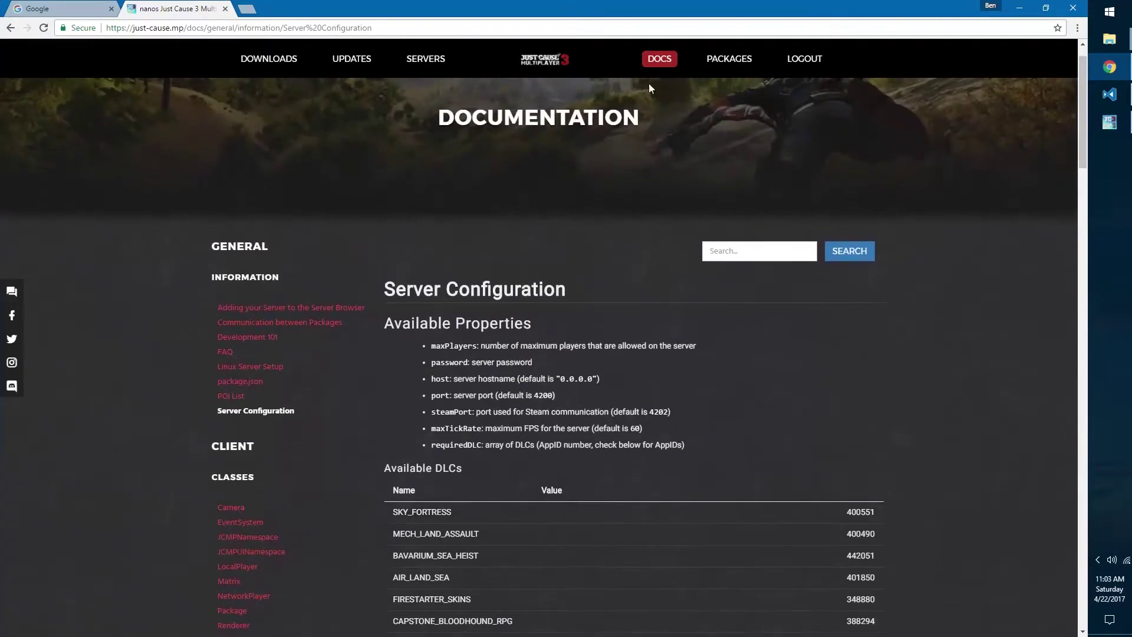
left_click(665, 61)
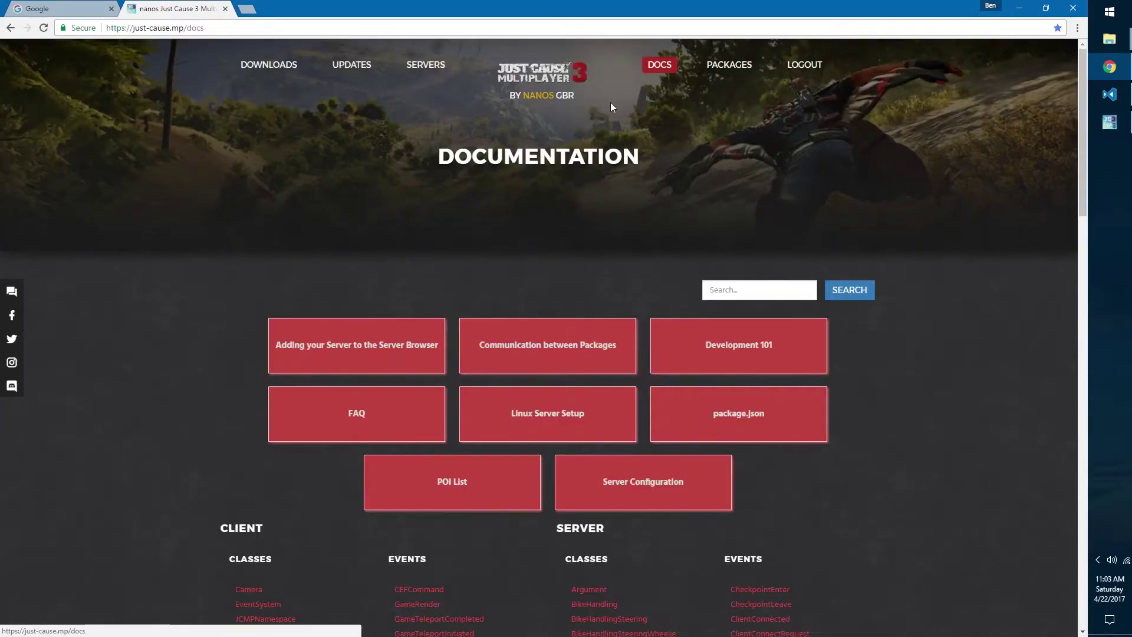
Step: Open the 'Adding your Server to the Server Browser' guide and briefly highlight step 1 about creating an AuthKey
left_click(377, 359)
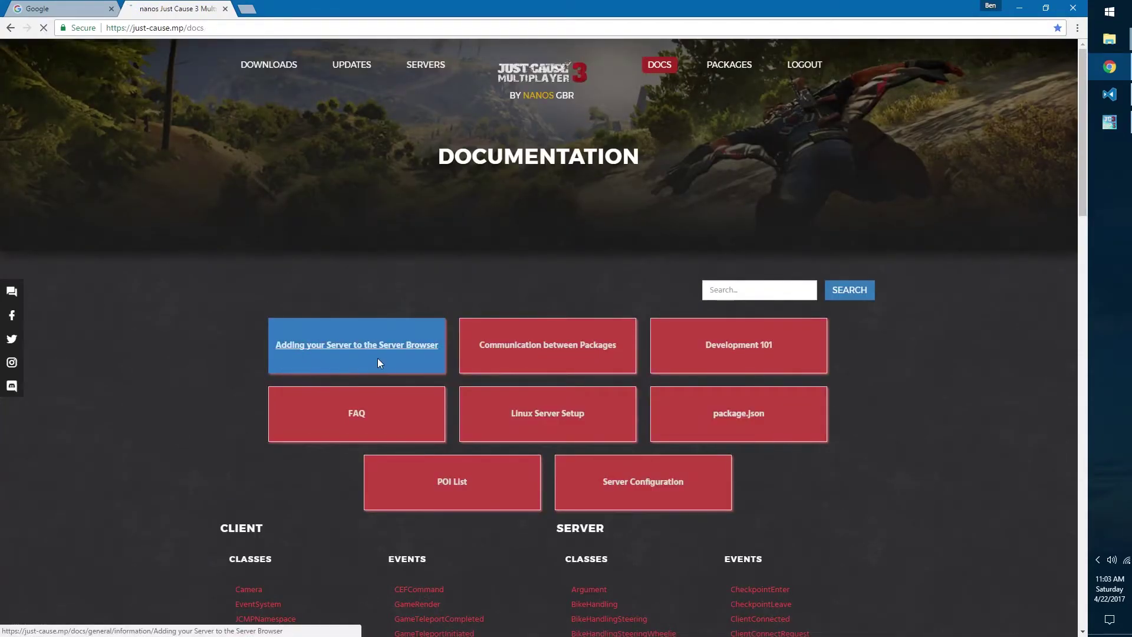
scroll(447, 256, "down", 2)
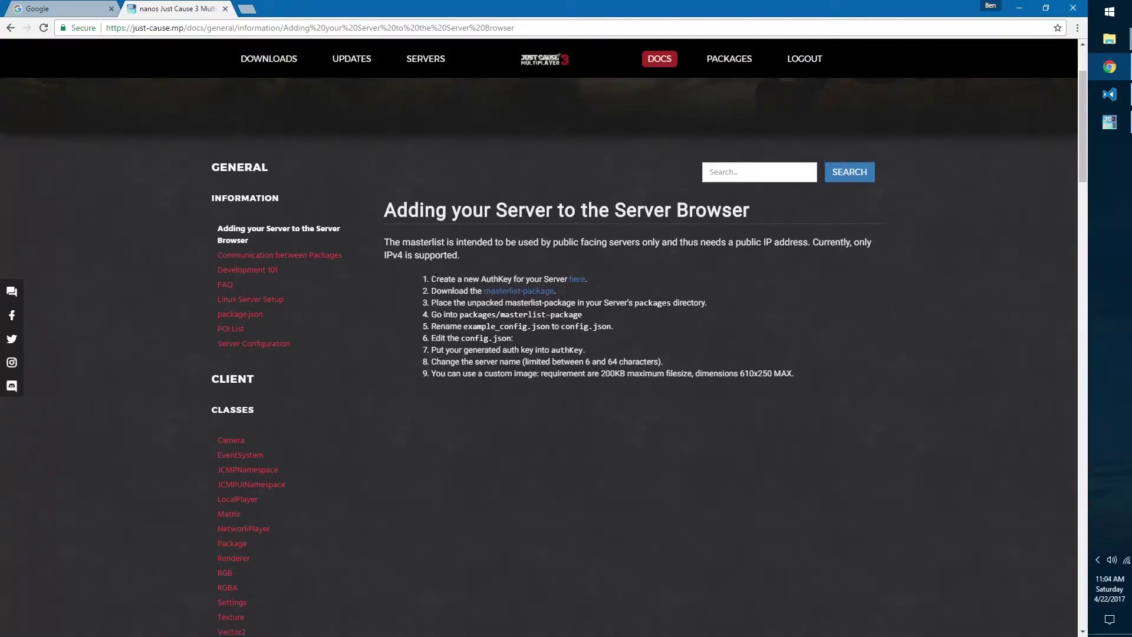
left_click_drag(432, 277, 569, 282)
left_click(557, 281)
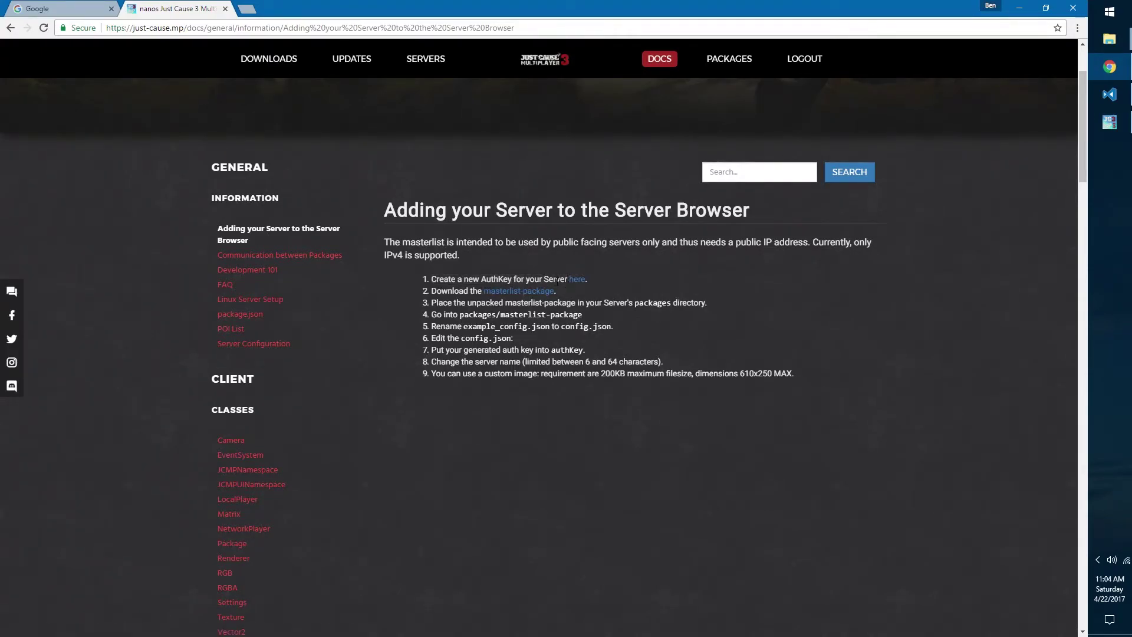
Step: On the auth key page, start a new auth key named 'My Cool Server'
left_click(571, 286)
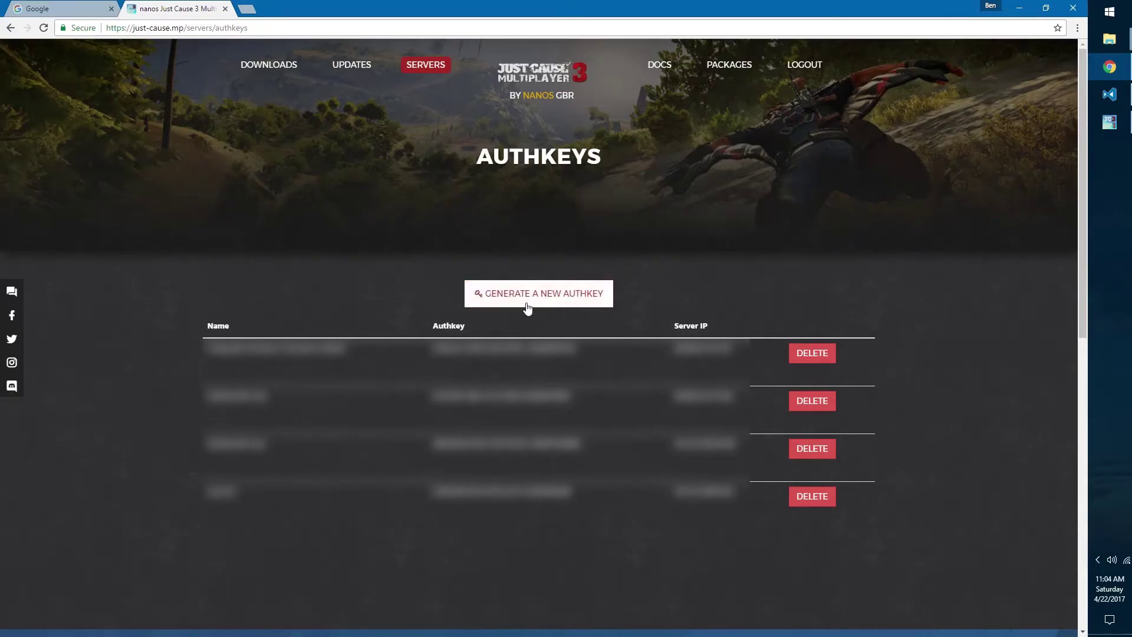
left_click(569, 303)
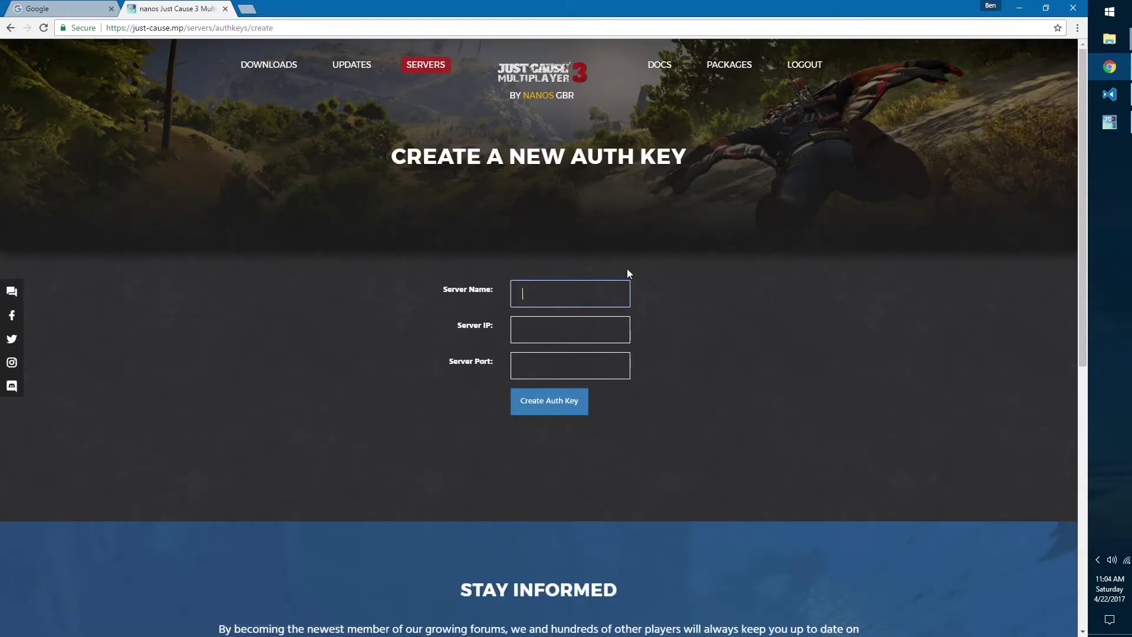
type("My Cool Server")
Step: Move past the server IP field and enter 4200 as the server port
left_click(614, 322)
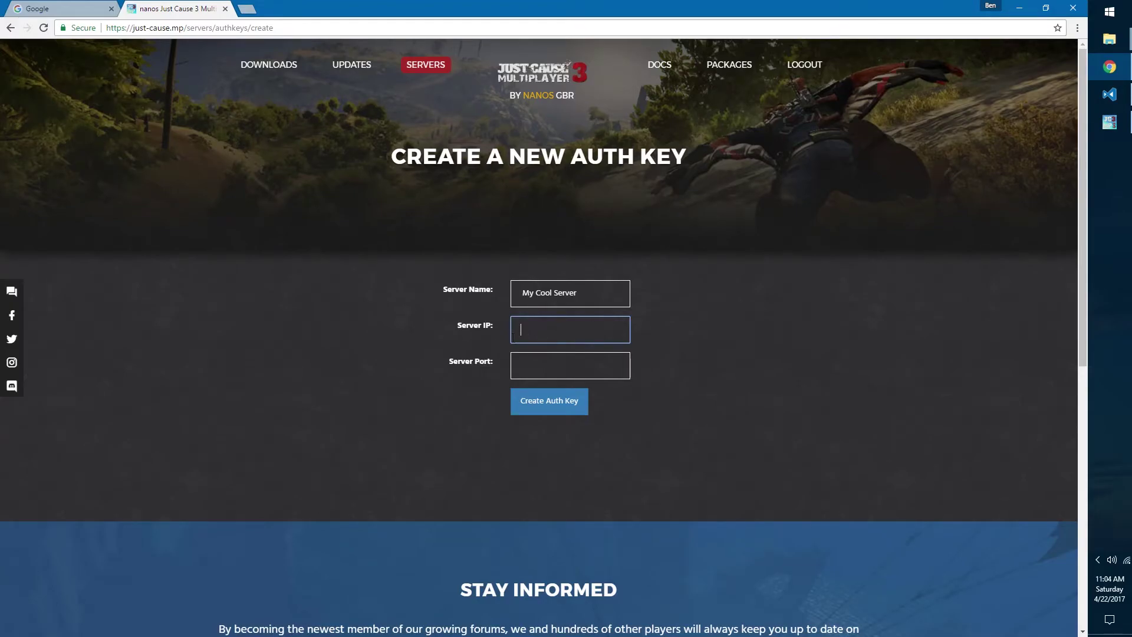
left_click(521, 363)
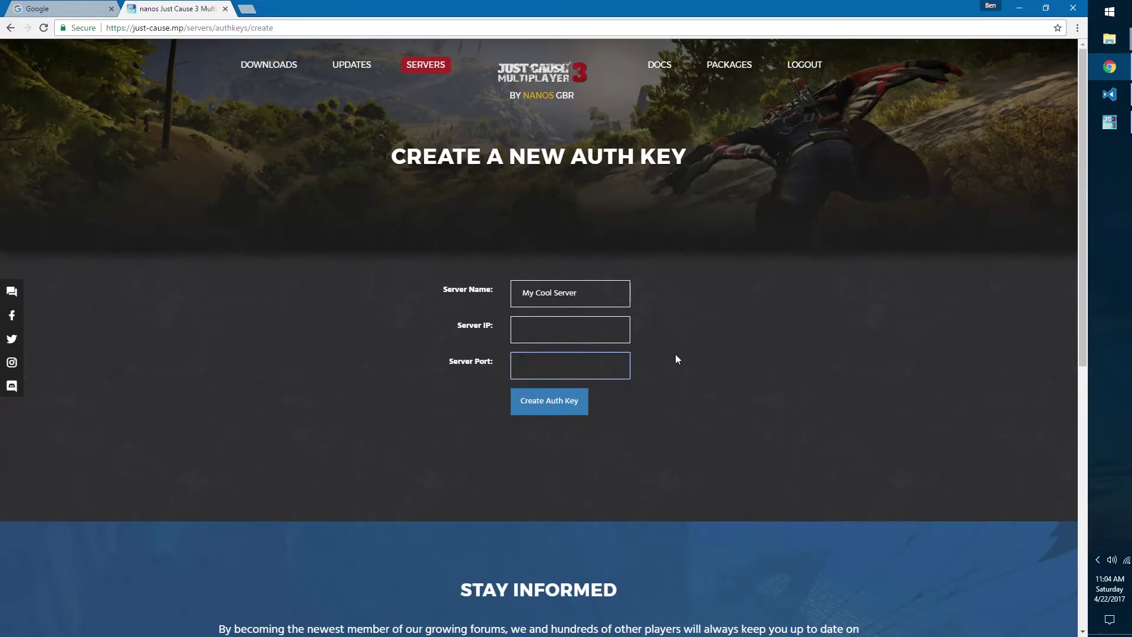
type("4200")
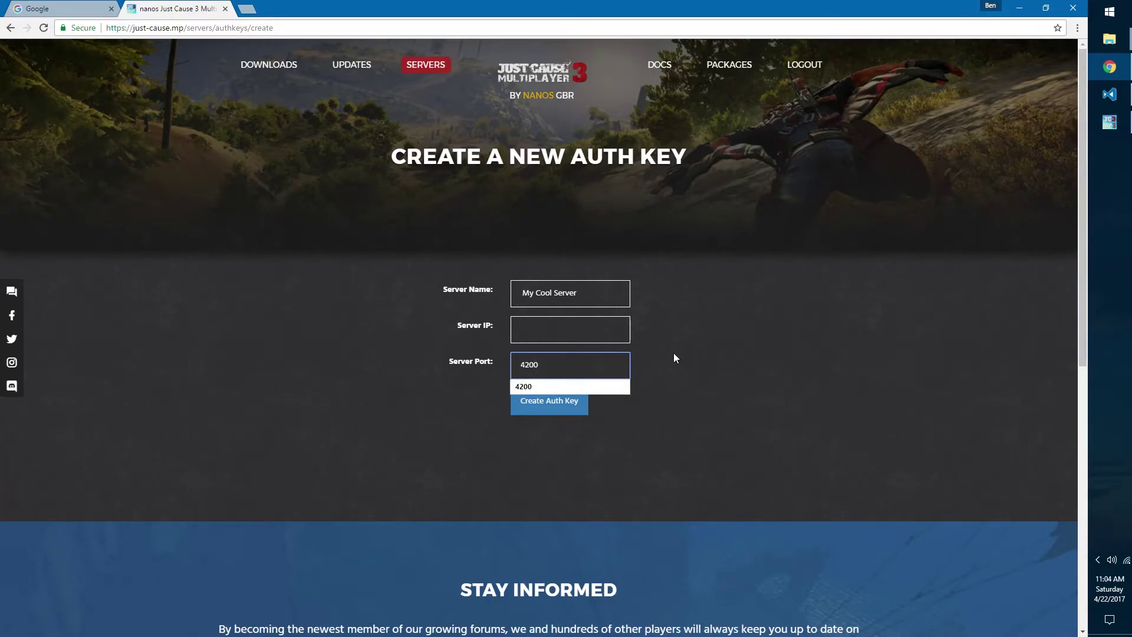
left_click(667, 355)
left_click(571, 359)
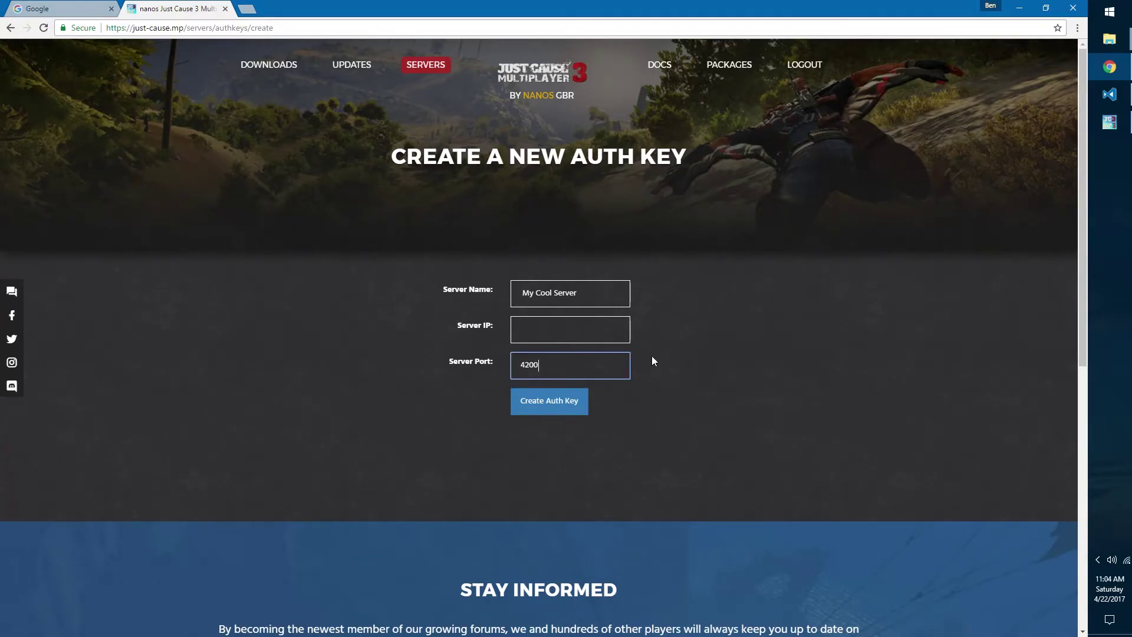
left_click(647, 362)
Step: Go from the docs home to the 'Adding your Server to the Server Browser' guide
left_click(654, 70)
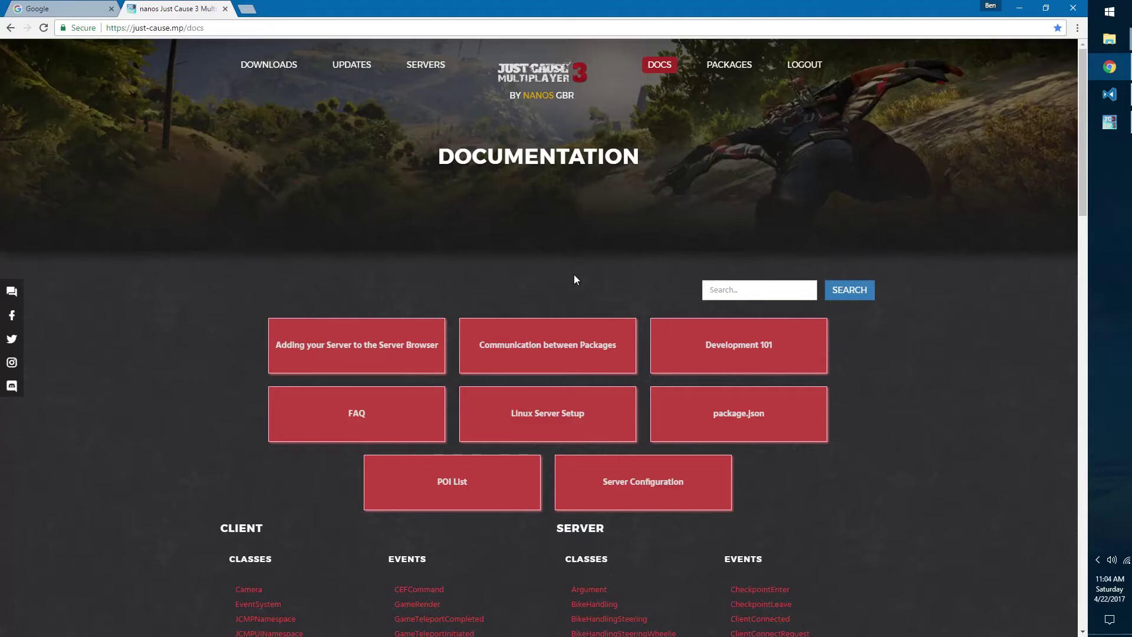
scroll(495, 265, "down", 1)
left_click(413, 286)
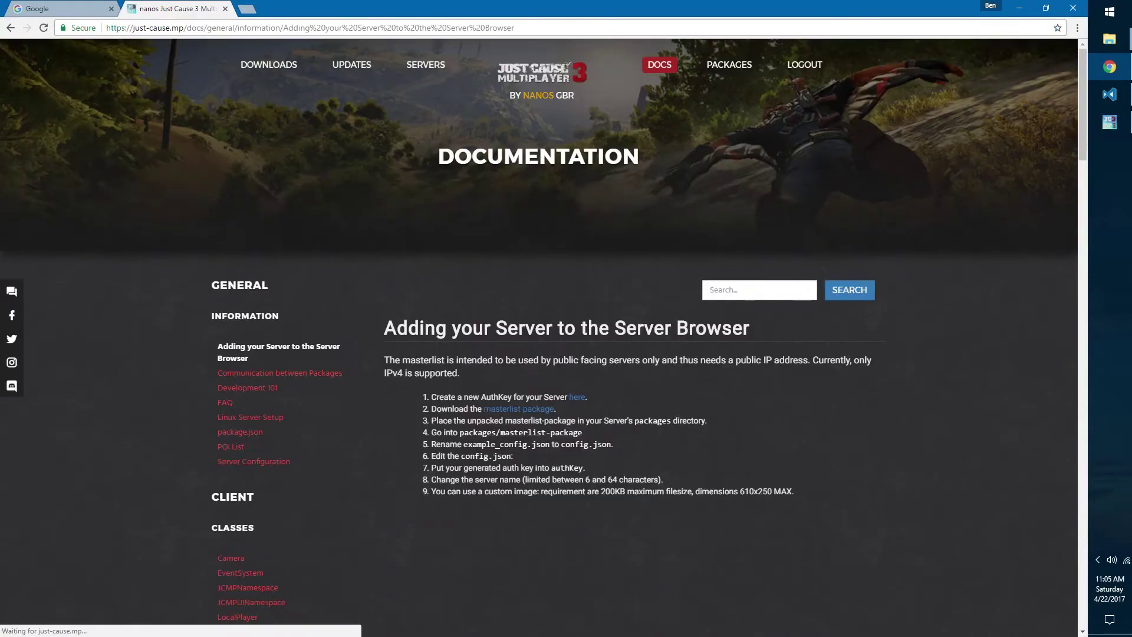
scroll(500, 304, "down", 2)
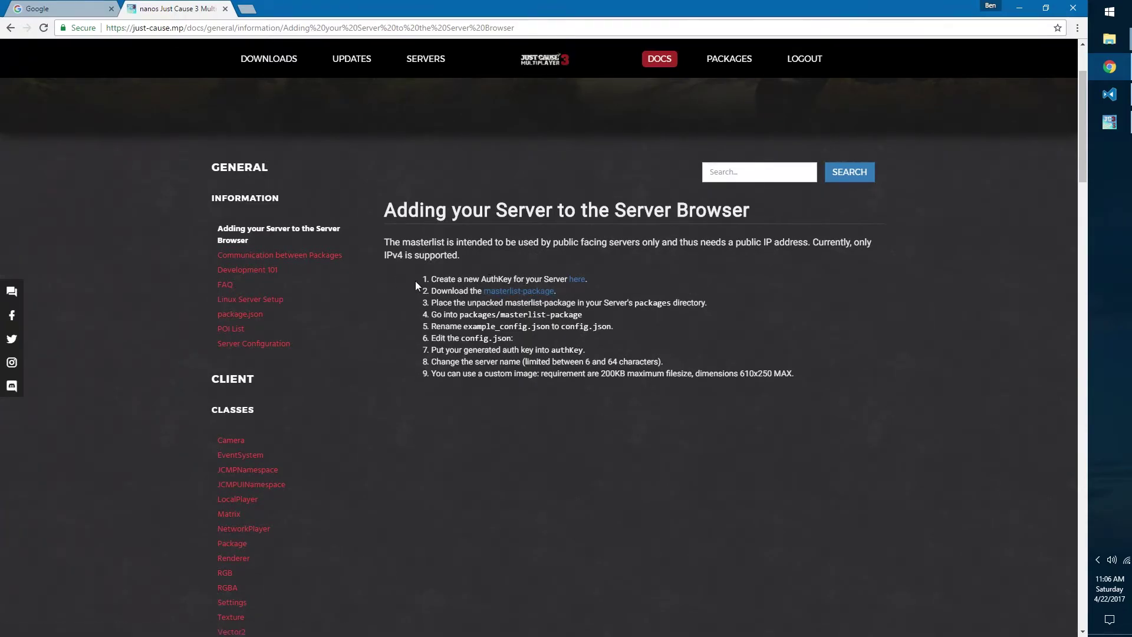
Step: Close the running server console and save masterlist-package.tar into the server's packages folder
left_click(1109, 122)
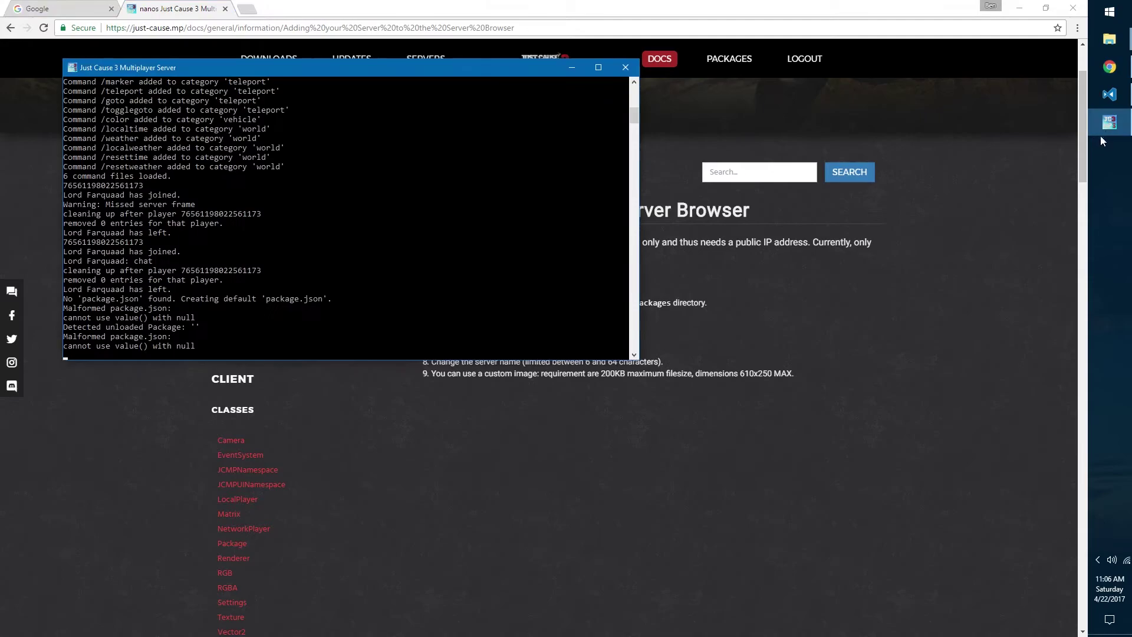
left_click(624, 67)
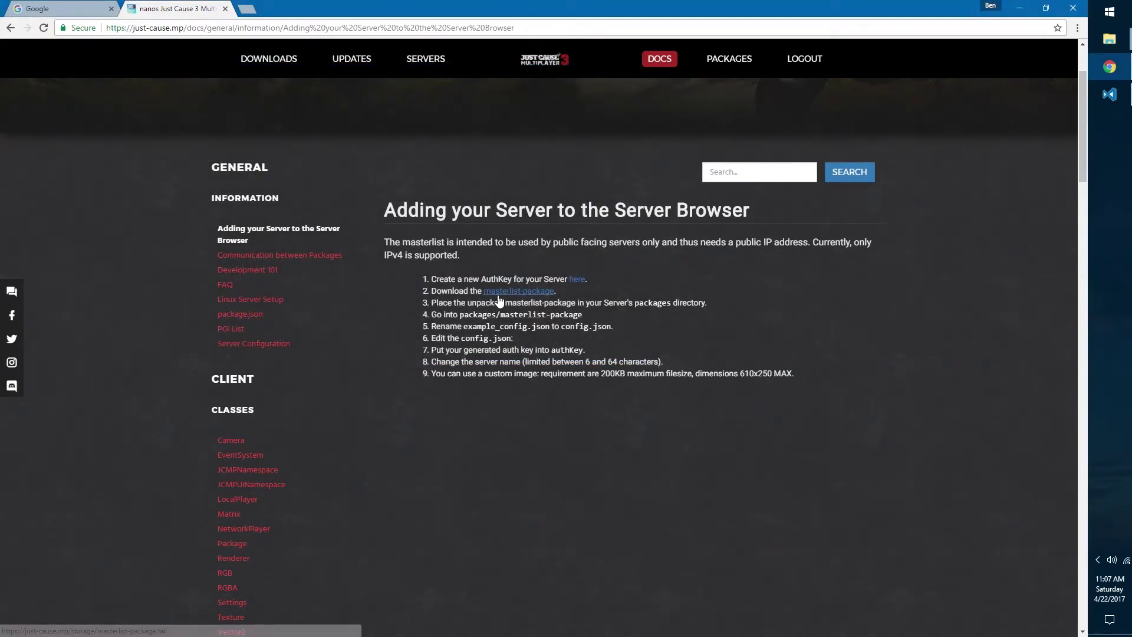
left_click(500, 292)
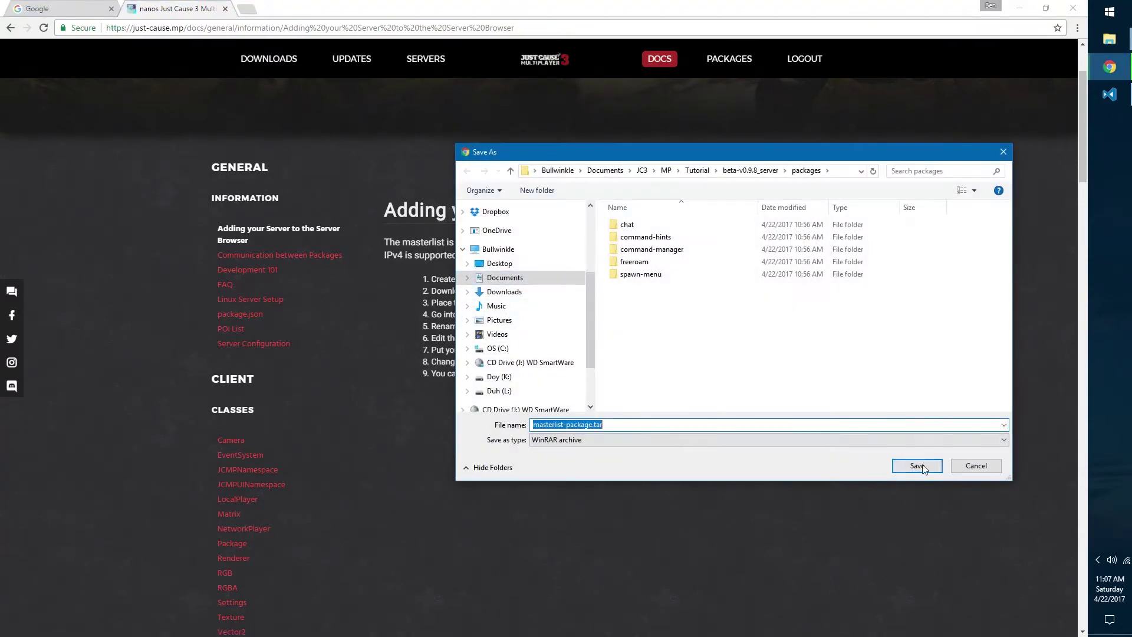
left_click(923, 466)
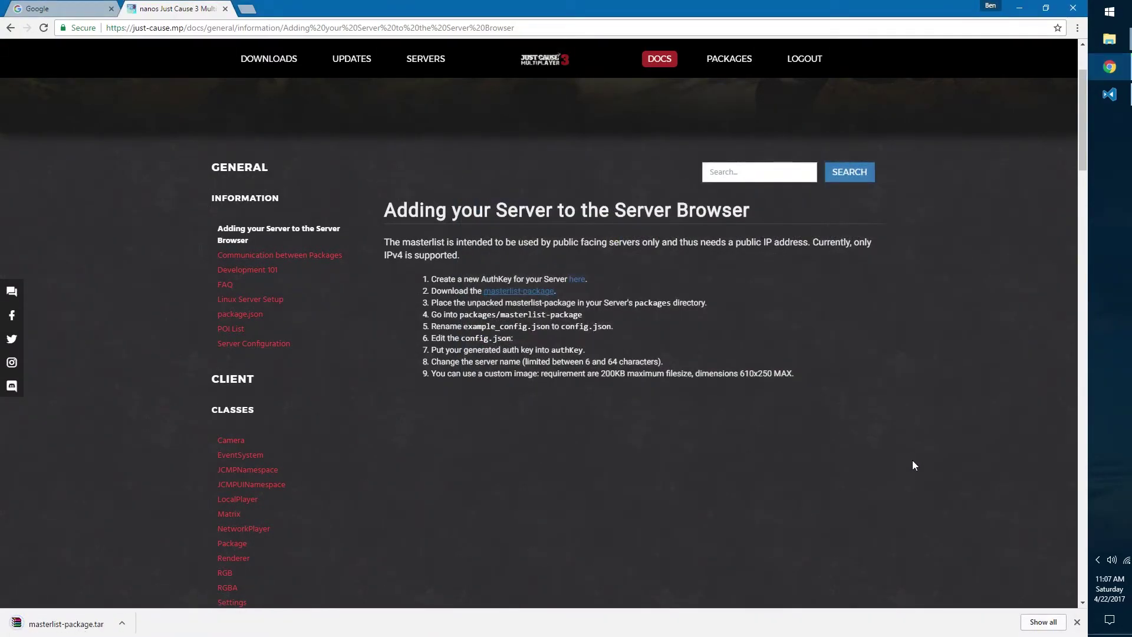
Step: Extract masterlist-package.tar into a masterlist-package folder, then delete the archive
left_click(122, 624)
left_click(167, 583)
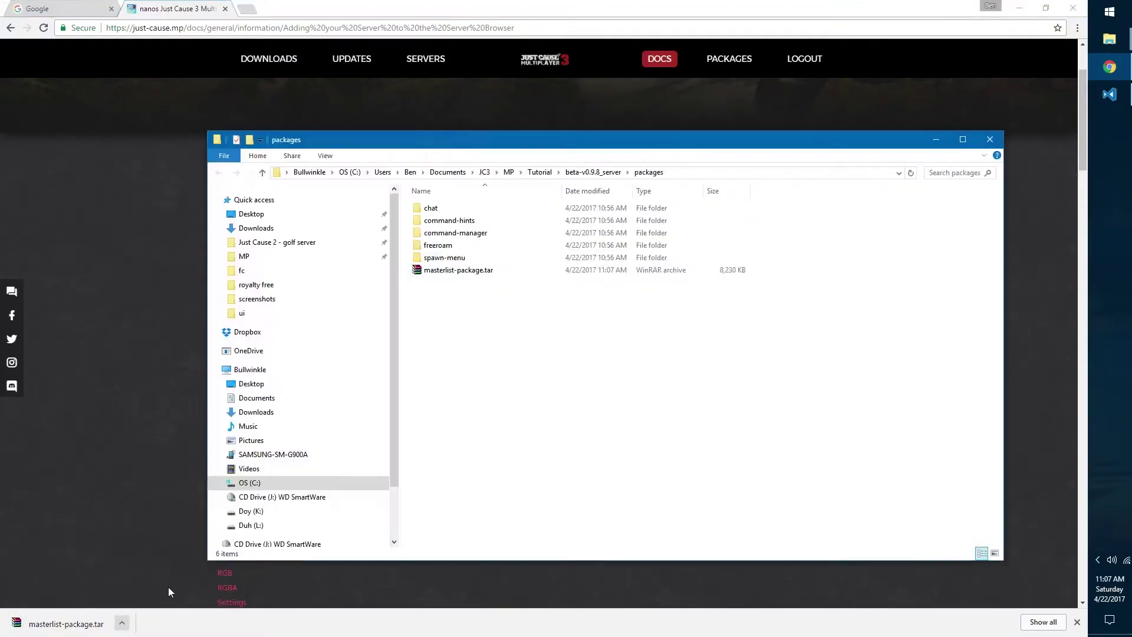
right_click(472, 272)
left_click(512, 330)
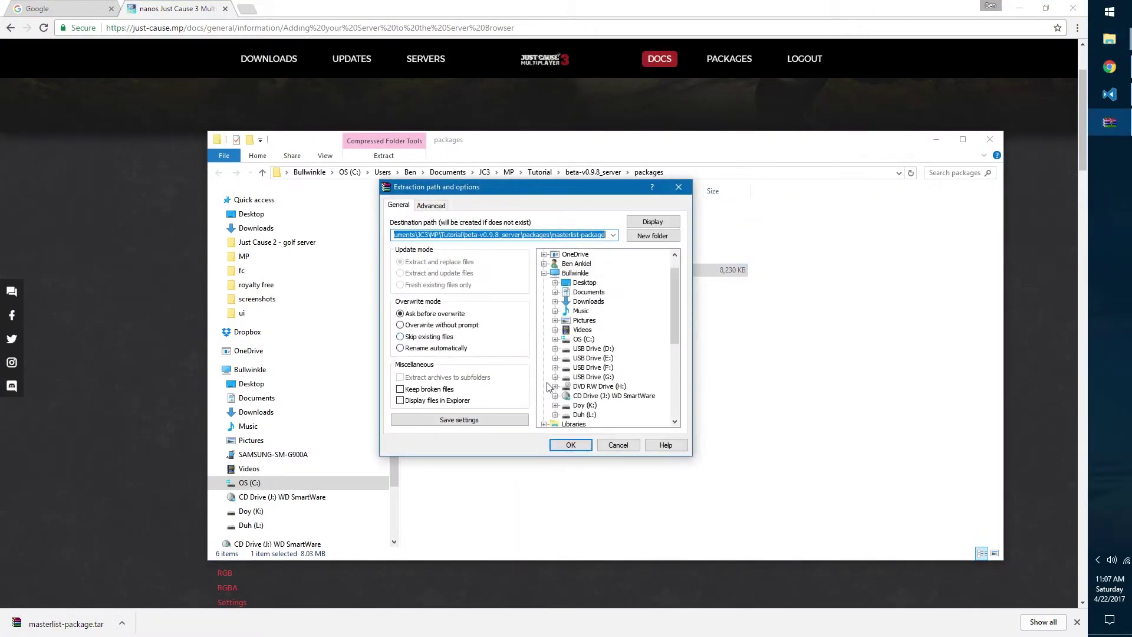
left_click(571, 442)
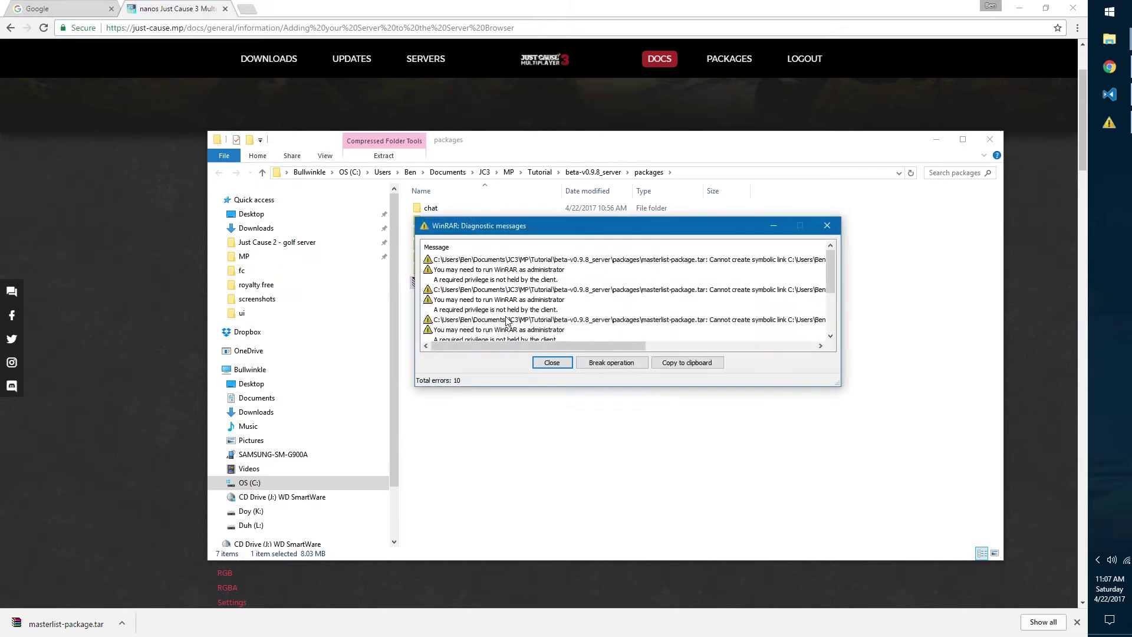
left_click(552, 363)
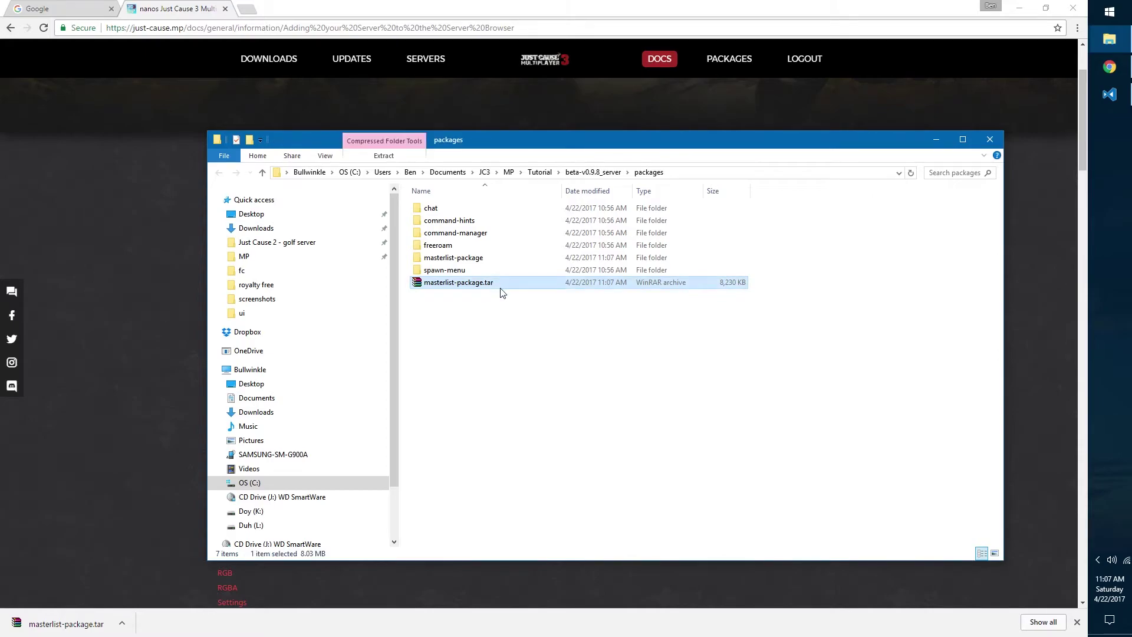
key("Delete")
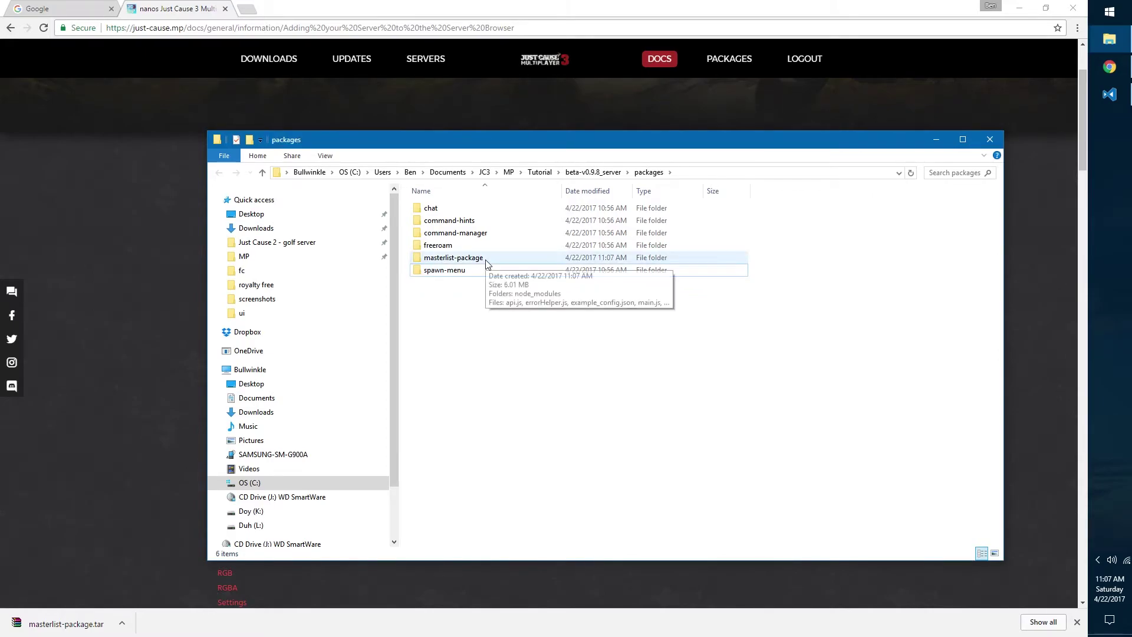
Step: Rename the package's example_config.json to config.json
double_click(486, 259)
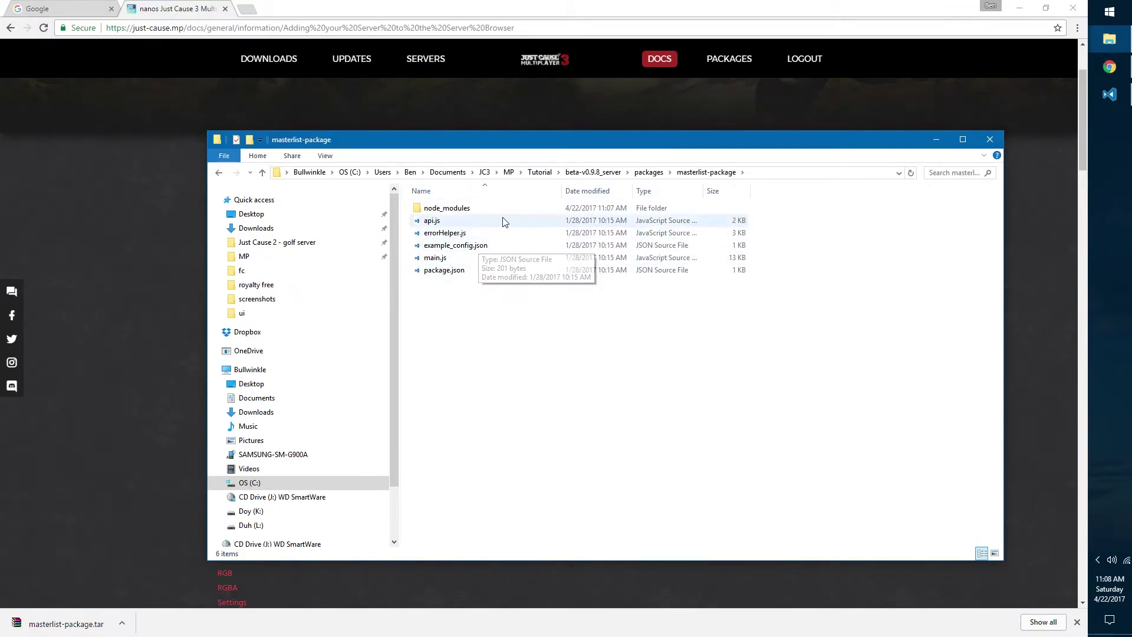
left_click(454, 249)
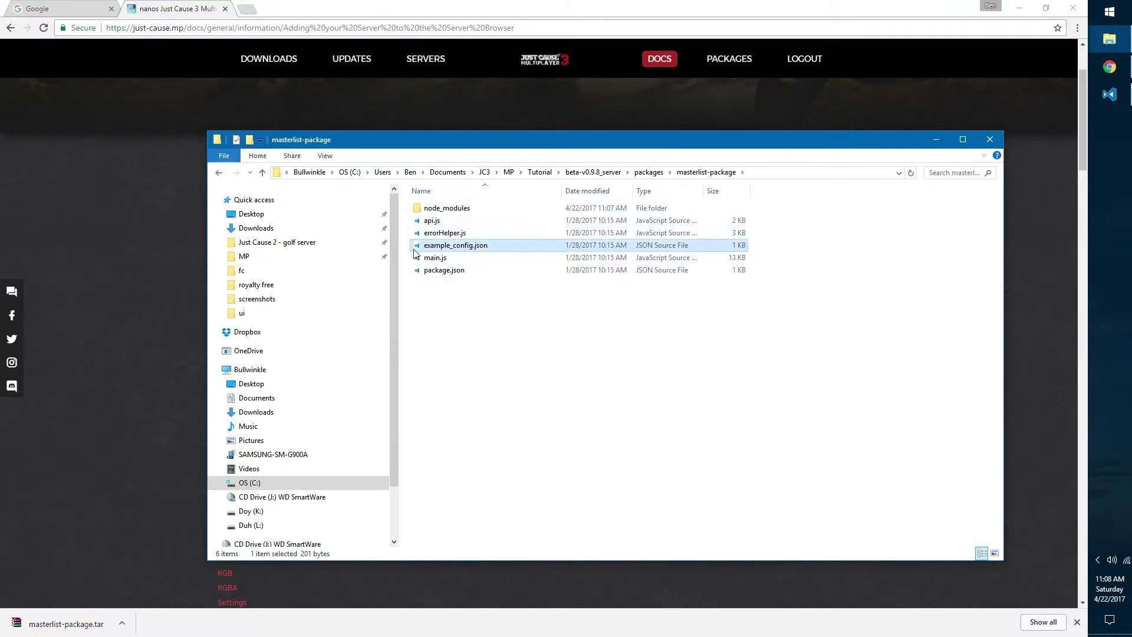
left_click(475, 246)
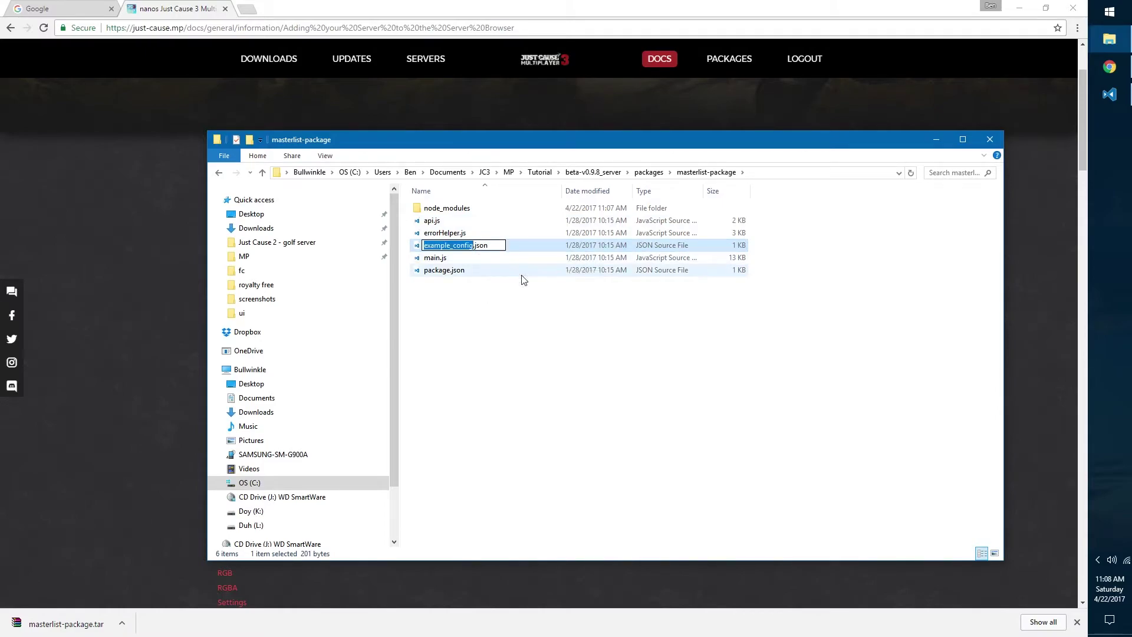
type("config")
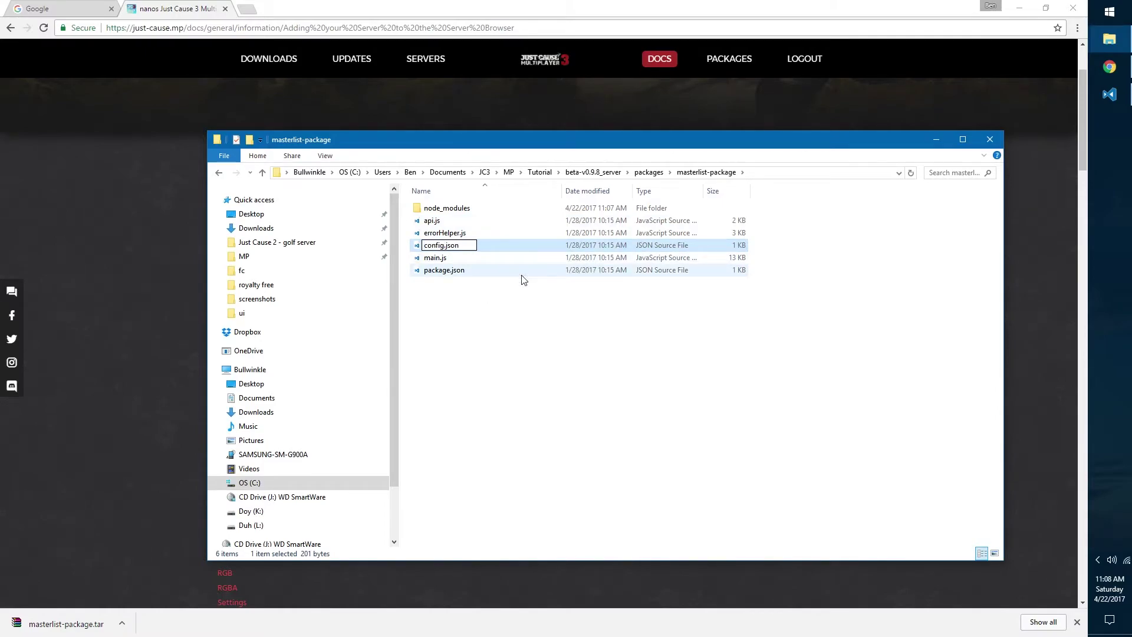
key("Return")
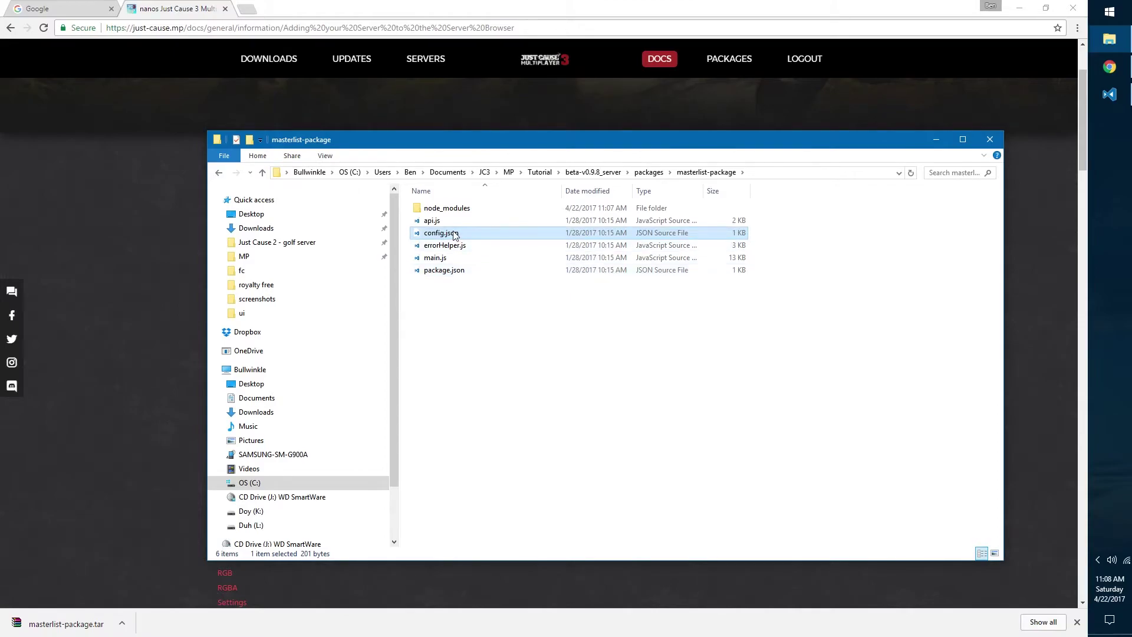
Step: Open config.json in VS Code and look over the displayName and announceServer true entries
double_click(454, 235)
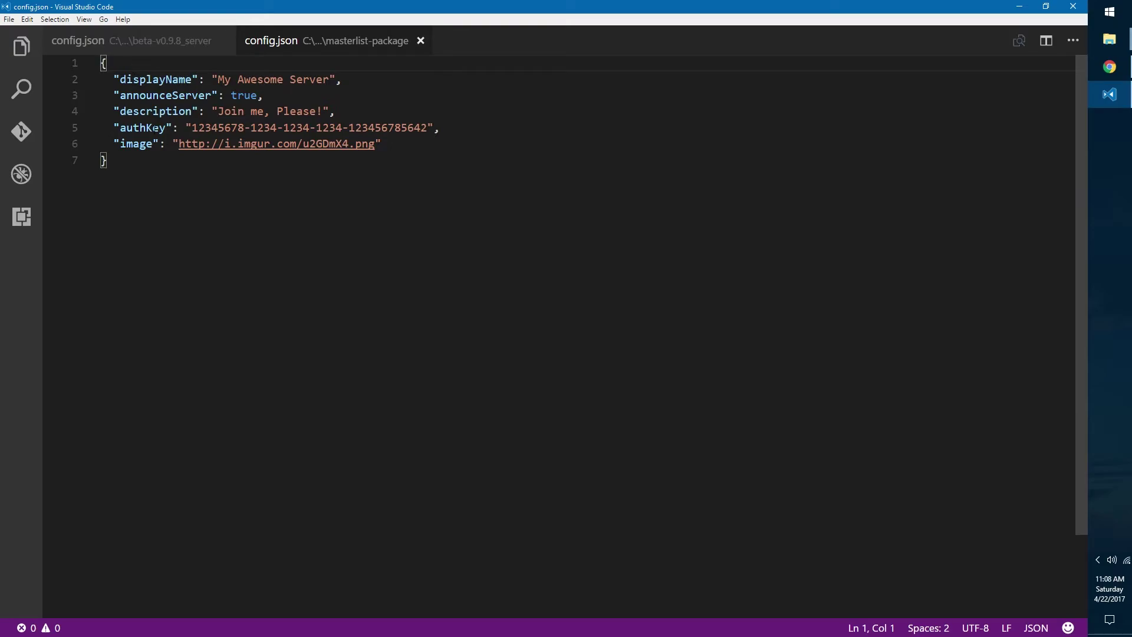
left_click_drag(120, 79, 330, 79)
left_click(186, 95)
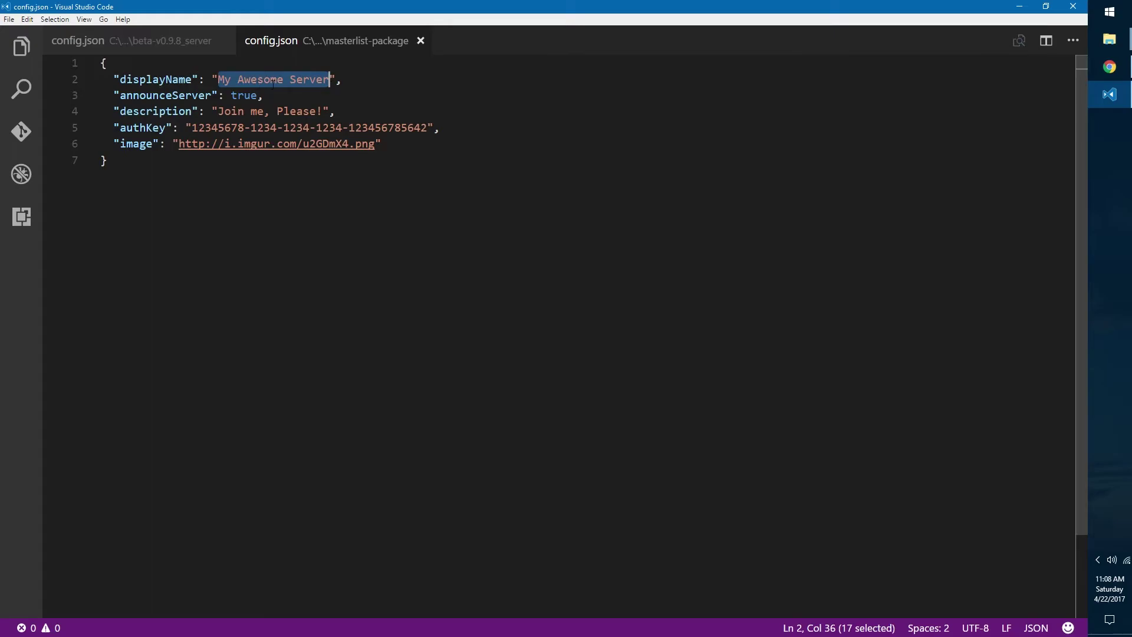
left_click(336, 79)
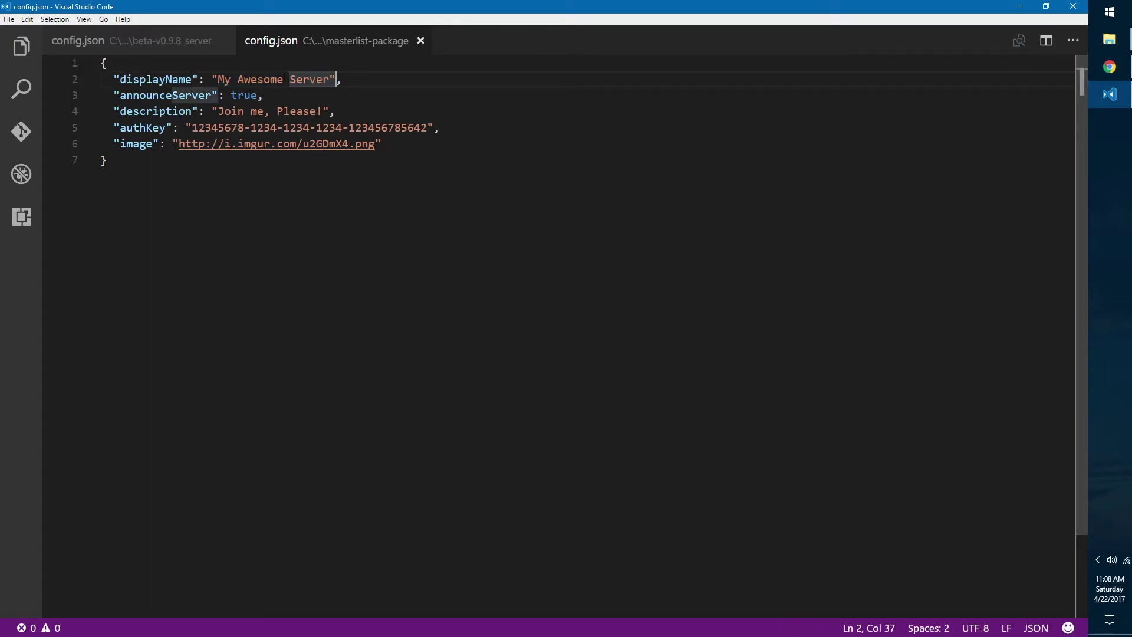
left_click(277, 97)
left_click_drag(309, 98, 264, 96)
left_click(252, 95)
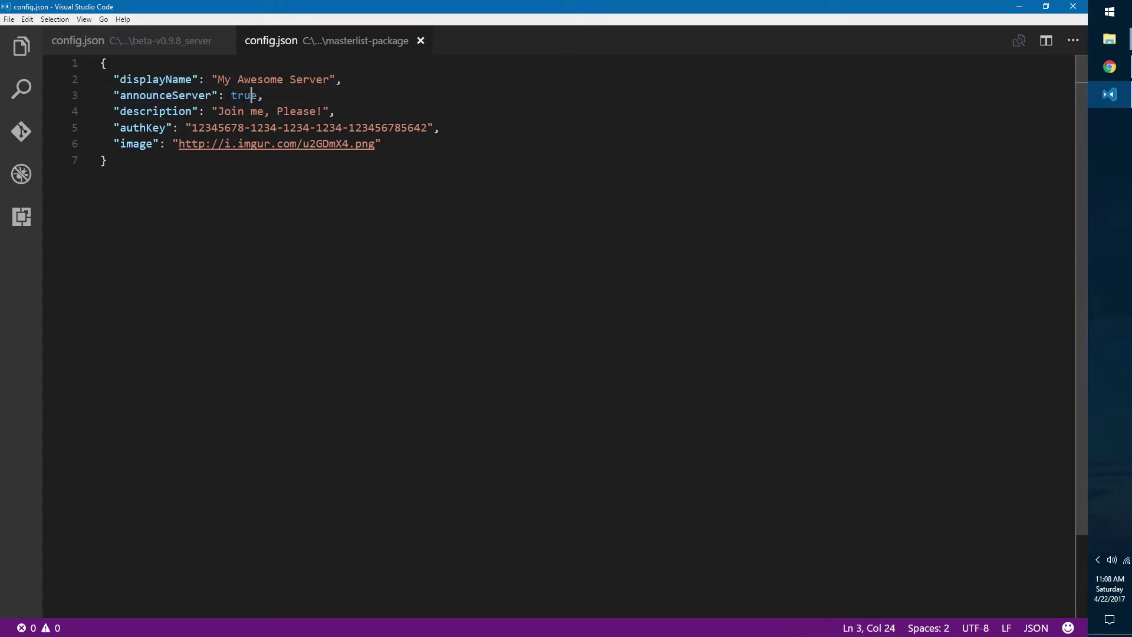
Step: Replace the description 'Join me, Please!' with 'This server is really cool!'
left_click(140, 111)
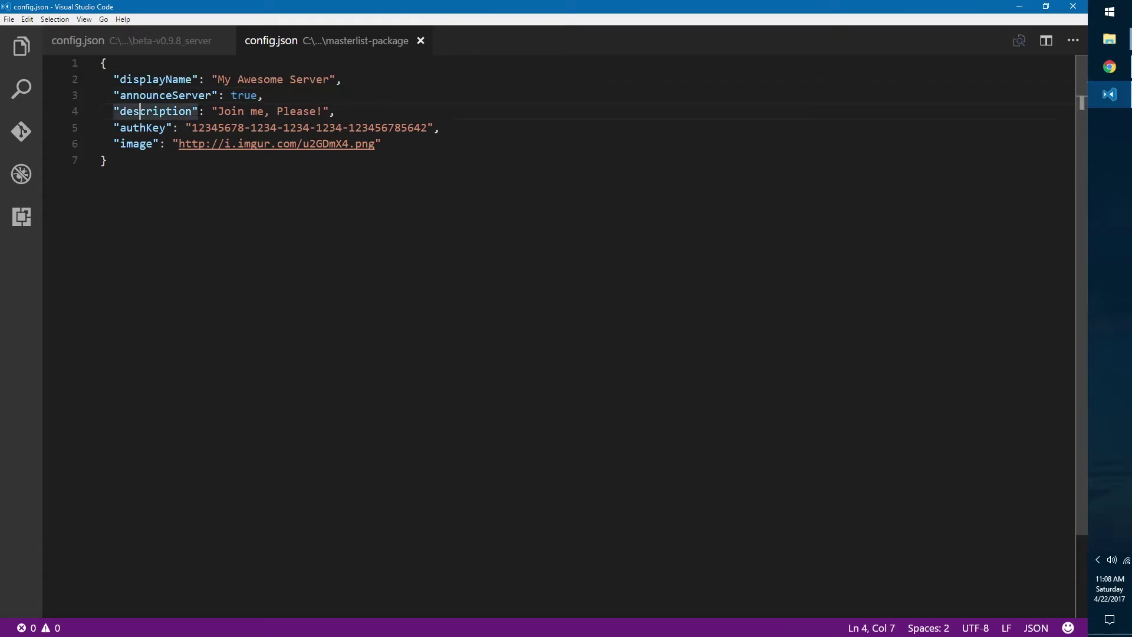
left_click_drag(213, 111, 331, 112)
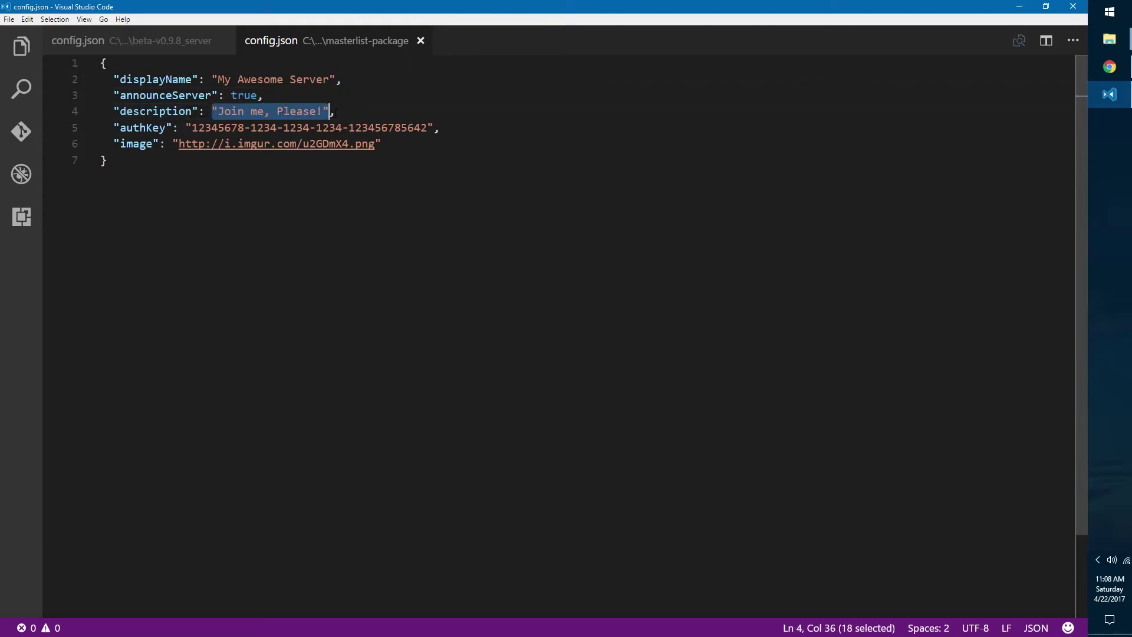
left_click(285, 113)
left_click_drag(323, 111, 219, 113)
type("TEST")
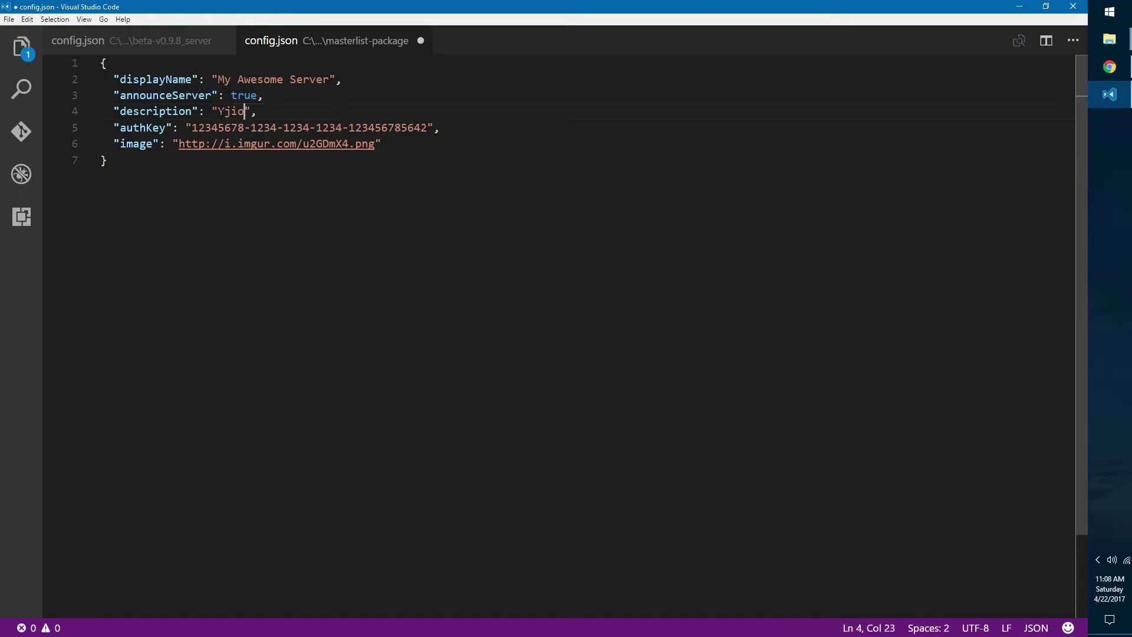
key("BackSpace")
key("BackSpace")
key("BackSpace")
type("Y")
key("BackSpace")
type("his server is reall")
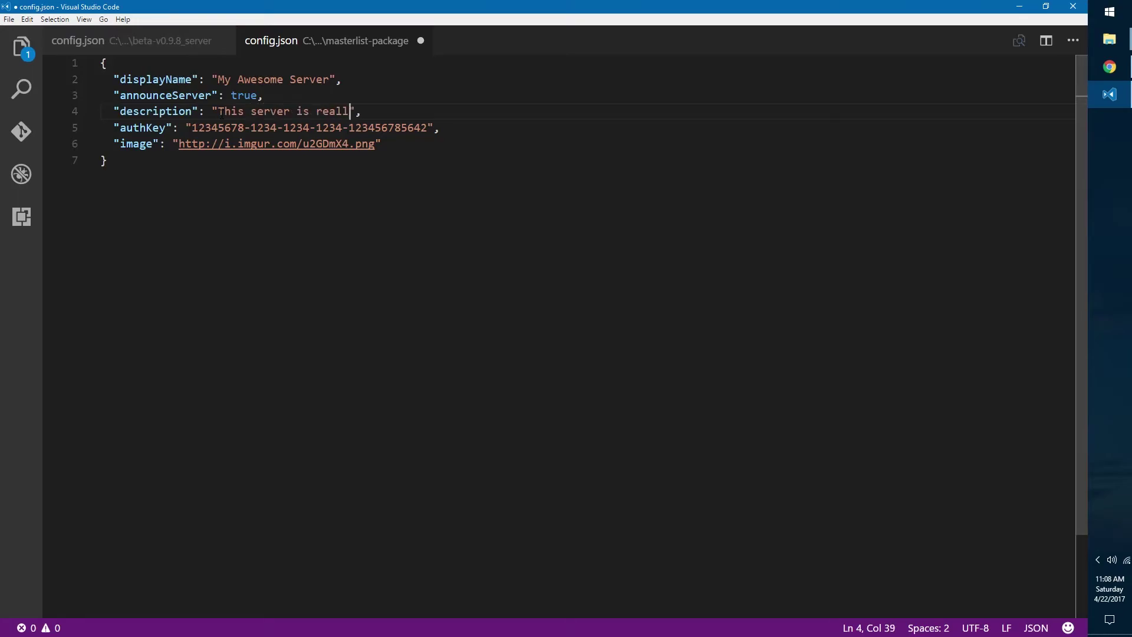
type("y cool!")
Step: Check the new description, then select the authKey value
left_click_drag(400, 111, 218, 111)
left_click(218, 110)
left_click(178, 128)
left_click_drag(192, 127, 428, 127)
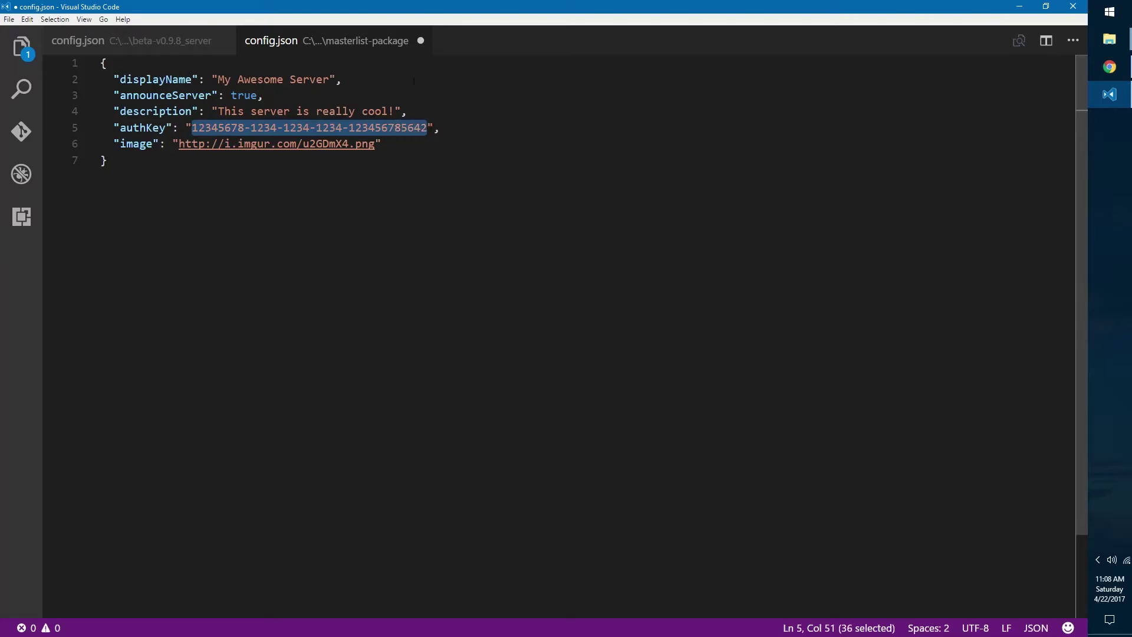
Step: Glance at the Chrome docs page, then return to config.json and reselect the authKey value
mouse_move(1109, 66)
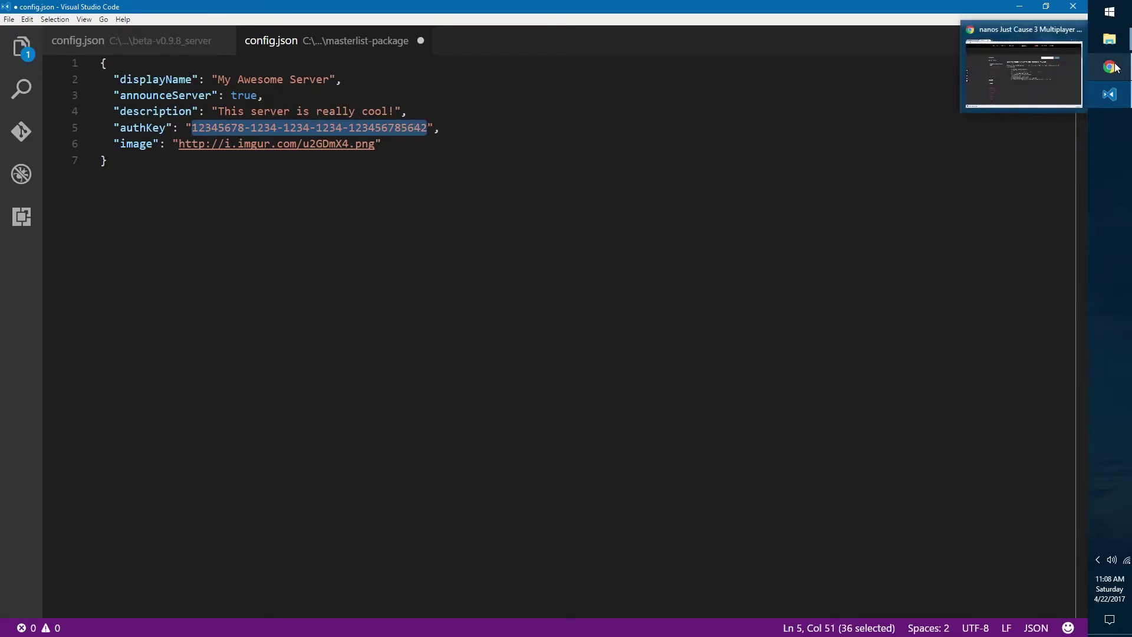
left_click(1027, 74)
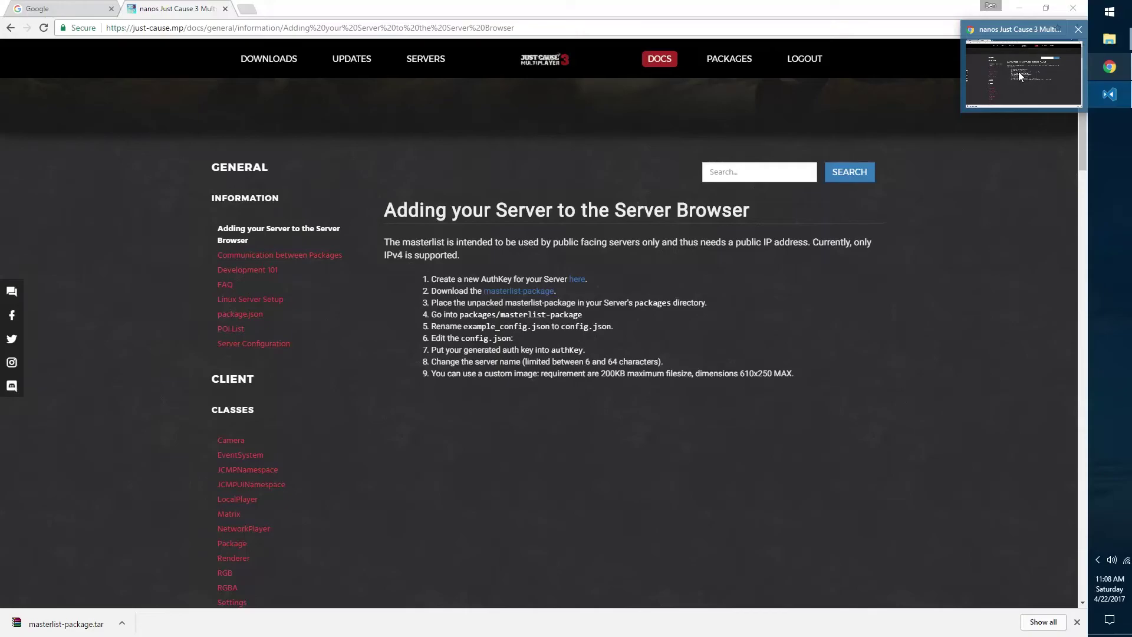
left_click(1109, 94)
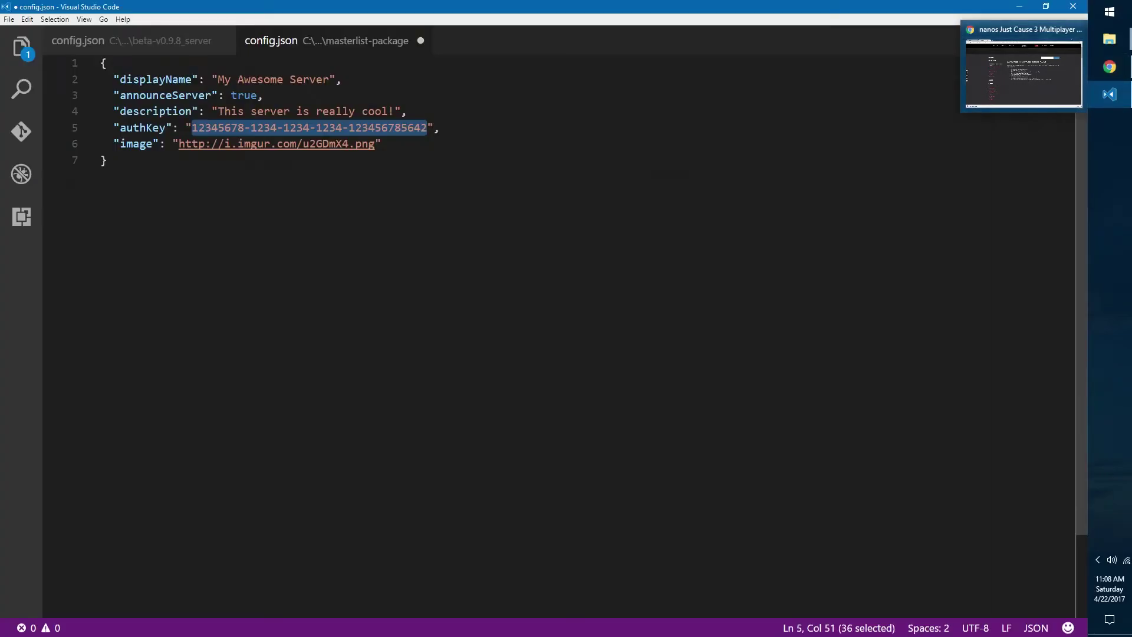
left_click(205, 127)
left_click(189, 127)
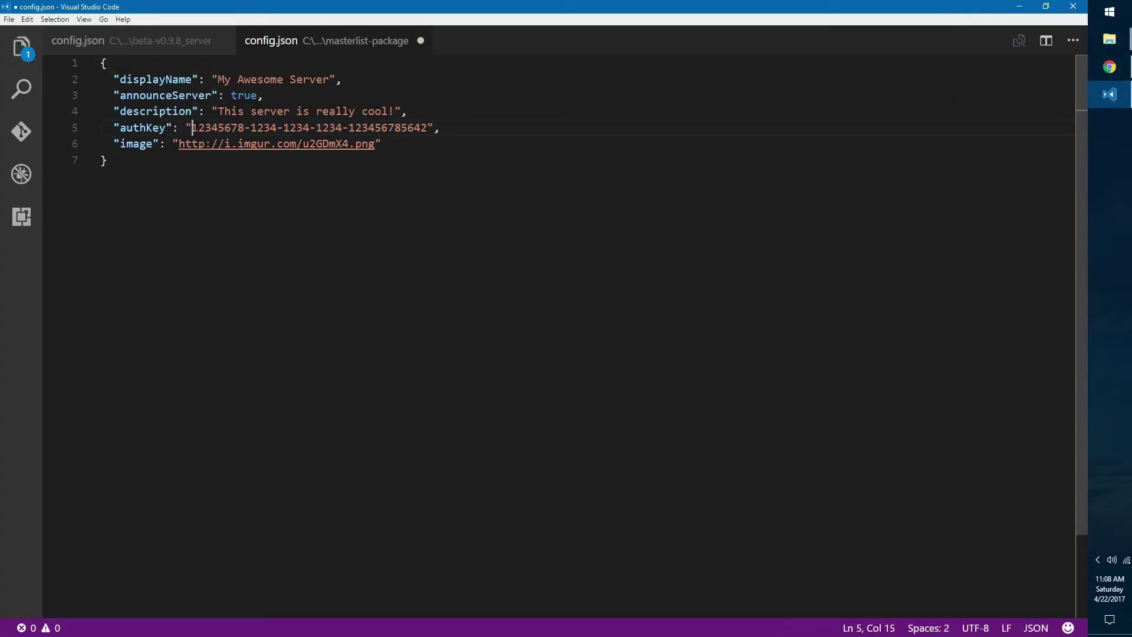
mouse_move(186, 128)
left_mouse_down()
mouse_move(428, 127)
mouse_move(186, 127)
left_mouse_up()
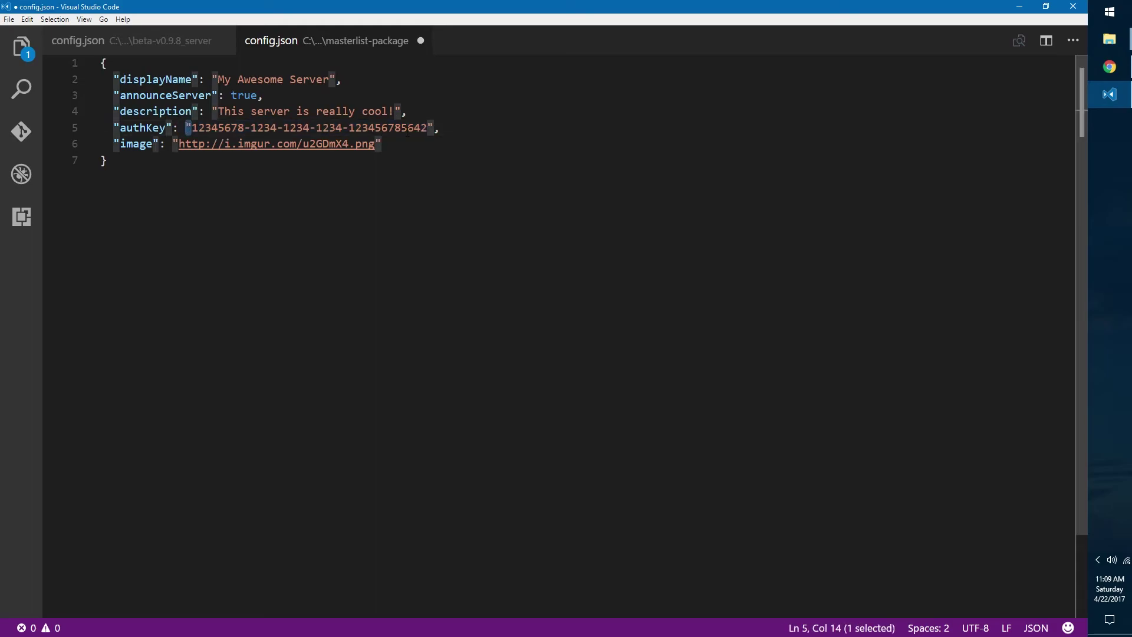
left_click(408, 129)
Step: Select the image URL in config.json, then switch back to the Chrome docs page
left_click(133, 144)
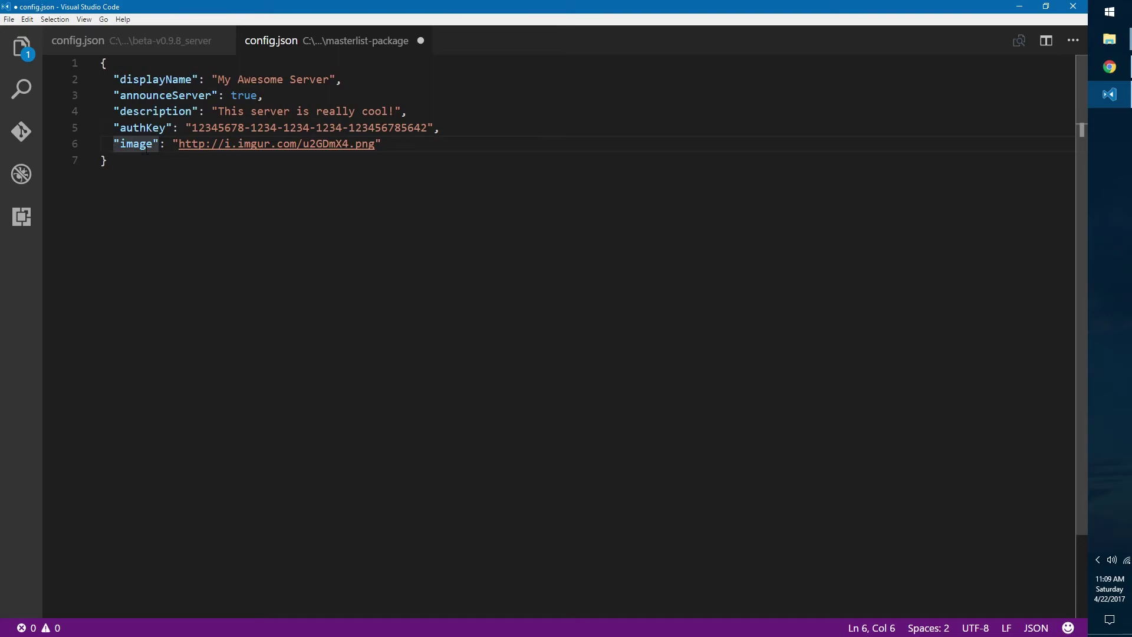
left_click_drag(178, 144, 383, 144)
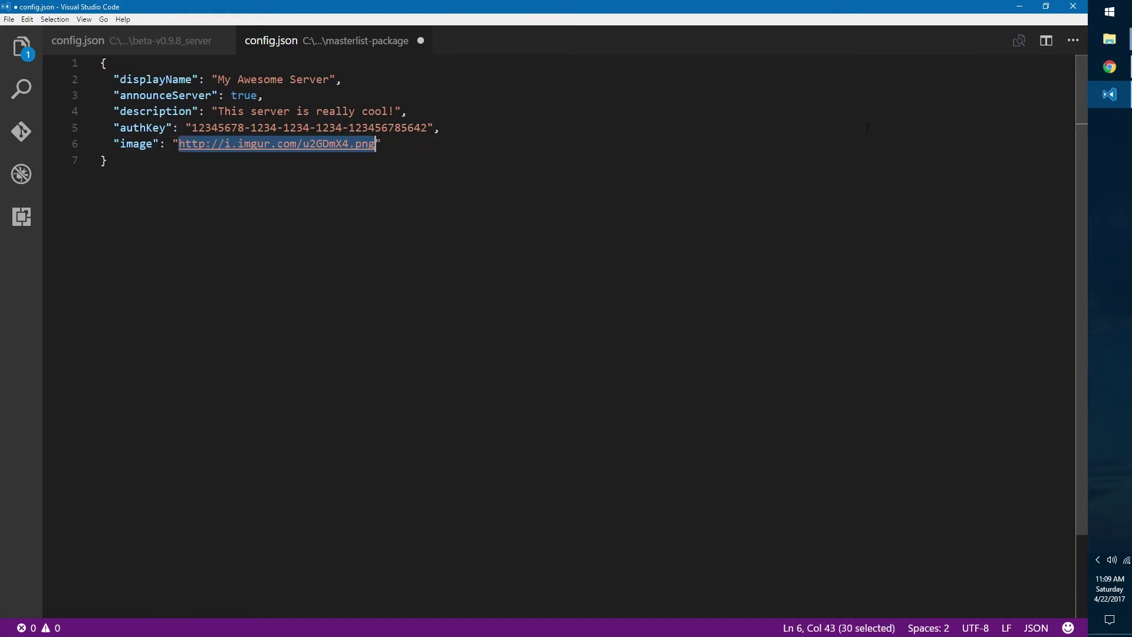
left_click(1109, 67)
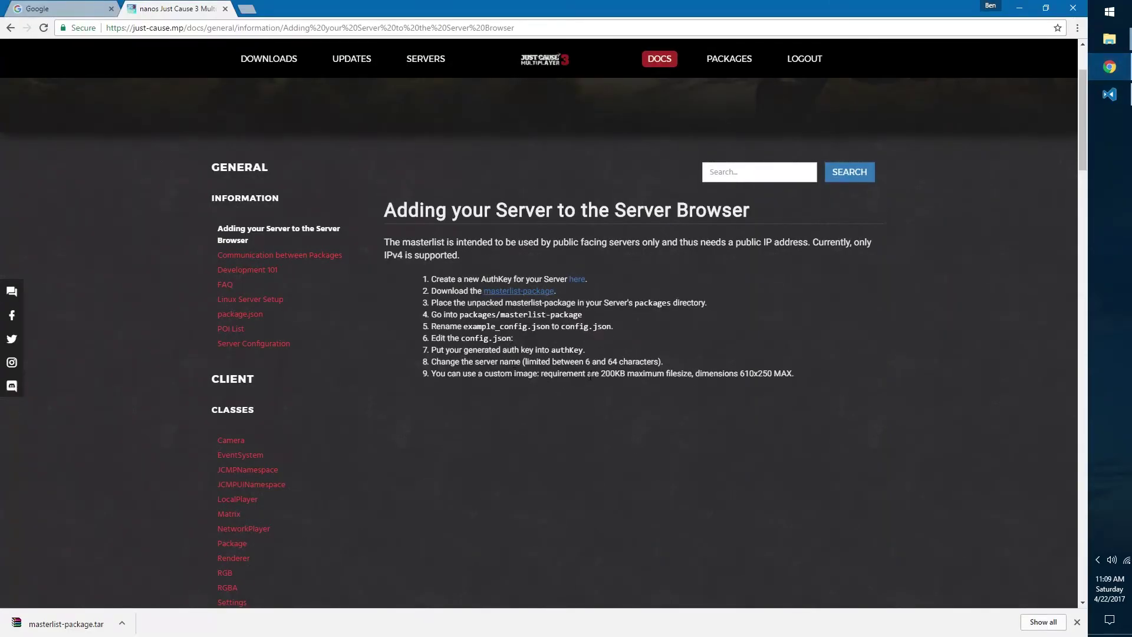
Step: Highlight the 200KB file size and 610x250 dimension limits in the guide's step 9
left_click_drag(601, 373, 624, 373)
left_click(634, 379)
left_click_drag(740, 373, 619, 373)
left_click(771, 379)
left_click(601, 374)
left_click(619, 373)
left_click_drag(741, 373, 842, 390)
left_click(780, 376)
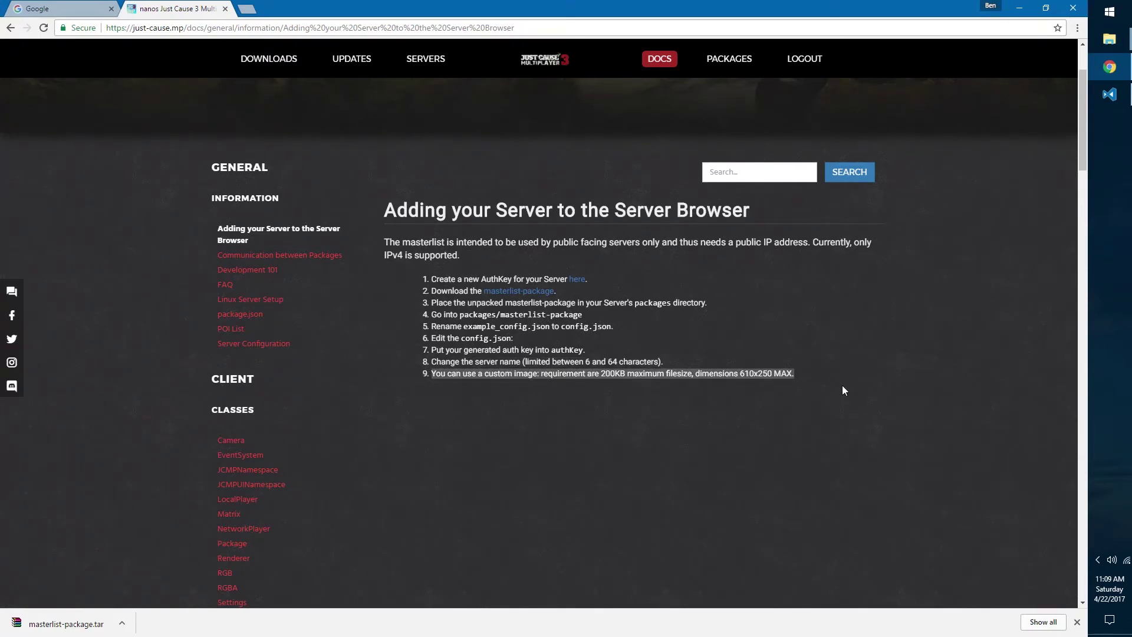
left_click(842, 391)
Step: Back in config.json, select the full image URL on line 6
left_click(1110, 94)
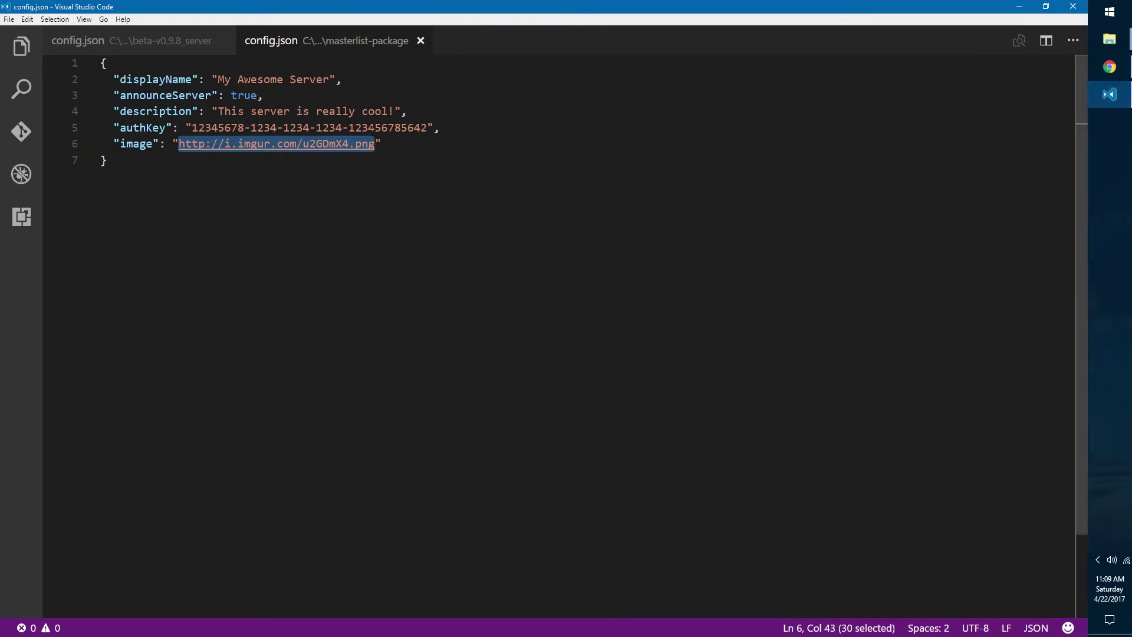
left_click(383, 144)
left_click(178, 145)
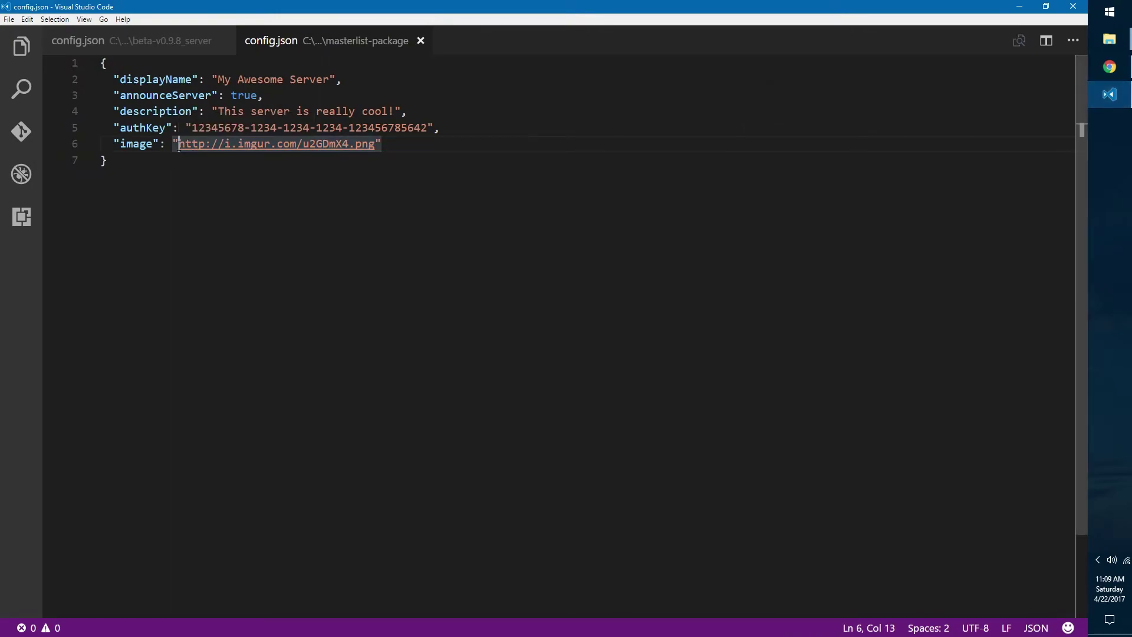
left_click_drag(179, 145, 349, 145)
left_click(382, 145)
Step: Highlight the URL's .png extension to confirm the format, then return to the docs page in Chrome
left_click(375, 146)
left_click(375, 145)
left_click(344, 146)
left_click(375, 145)
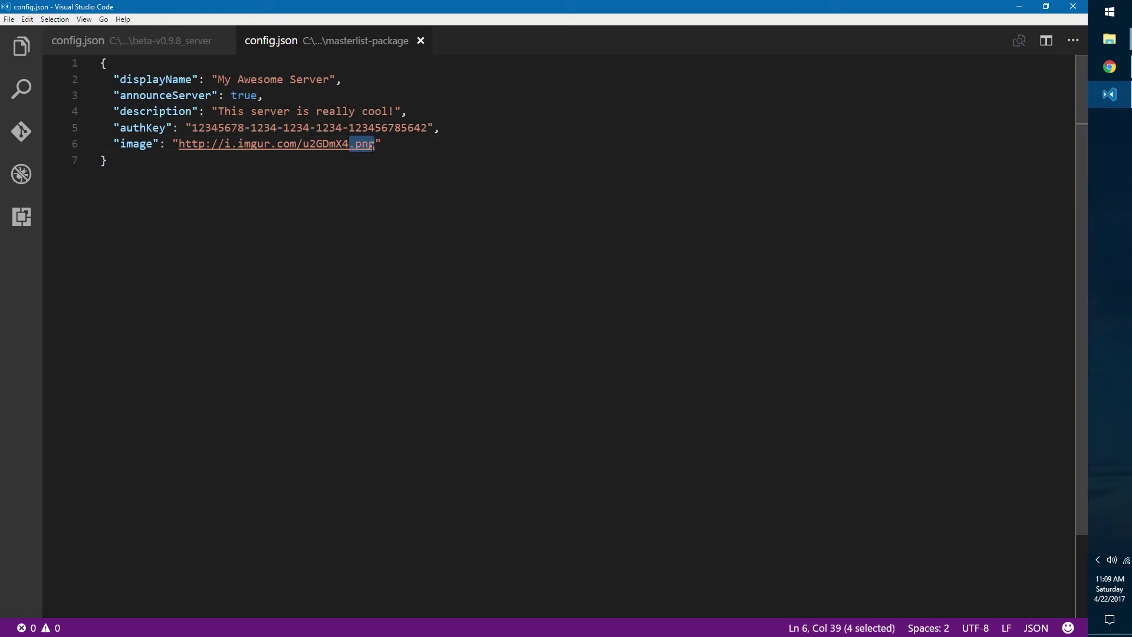
left_click(377, 145)
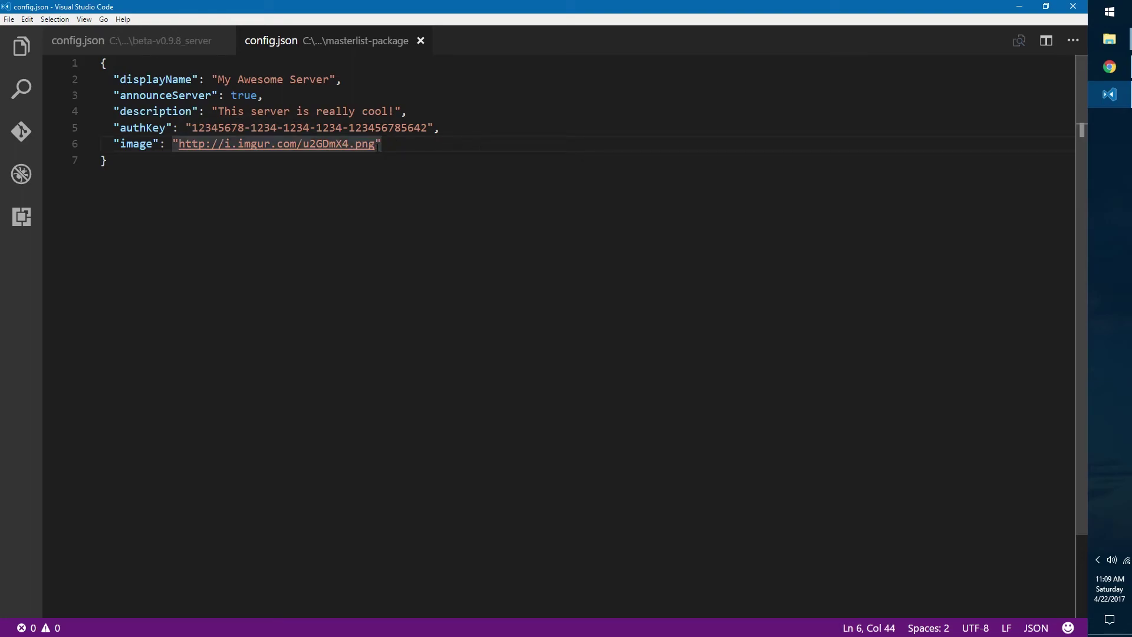
left_click_drag(378, 145, 349, 145)
left_click(378, 145)
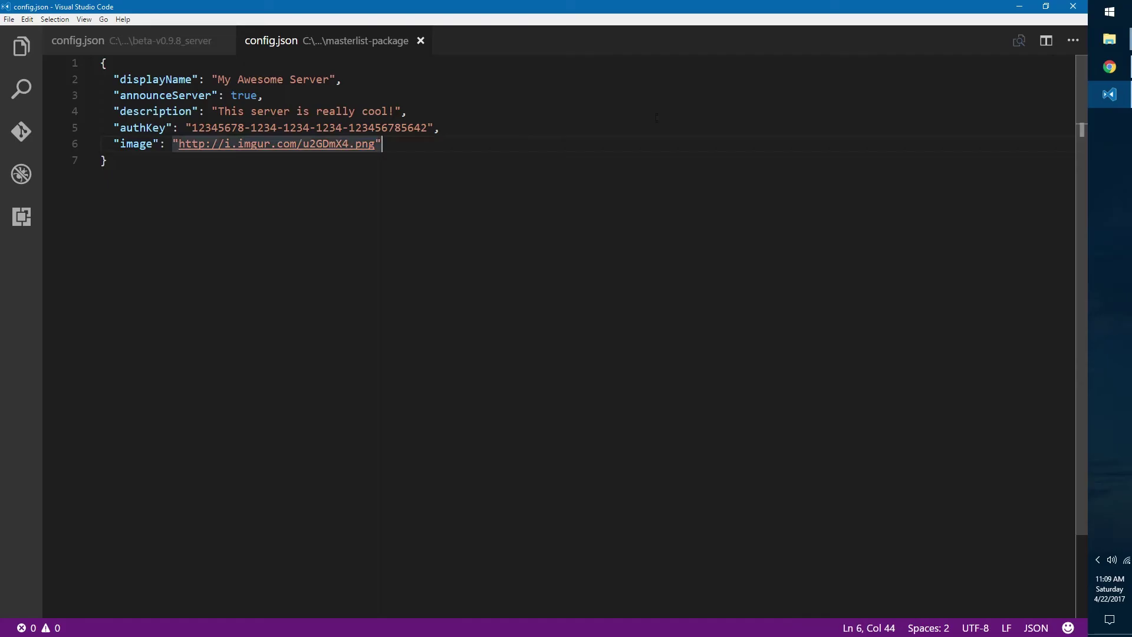
left_click(1110, 66)
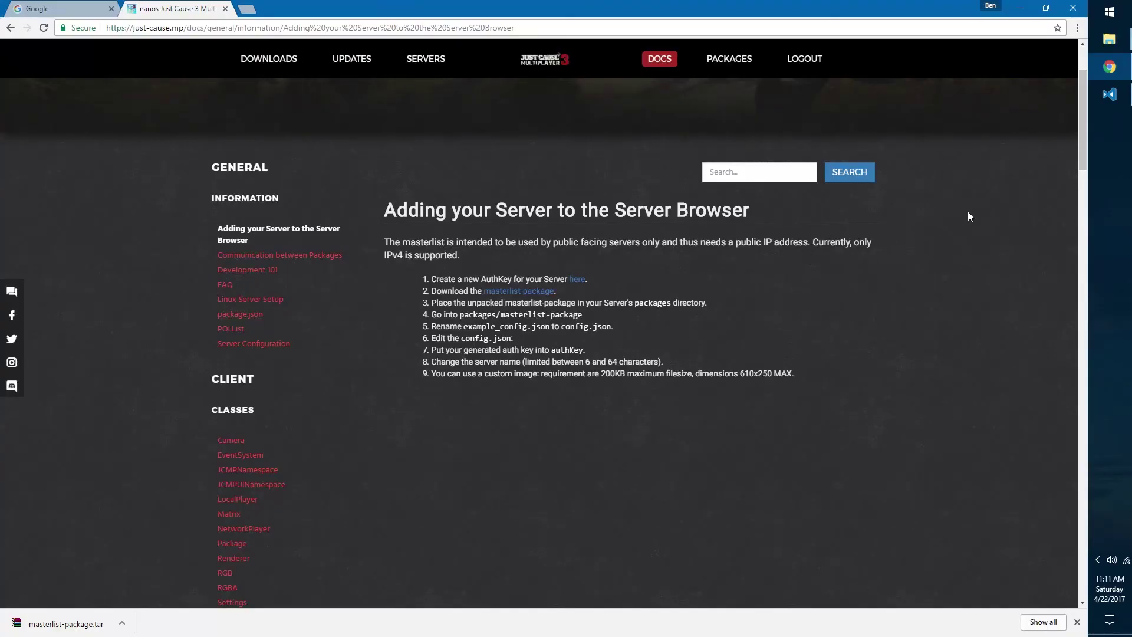
Step: Run Server.exe from beta-v0.9.8_server, confirm the masterlist announcement, and close its console
mouse_move(1109, 39)
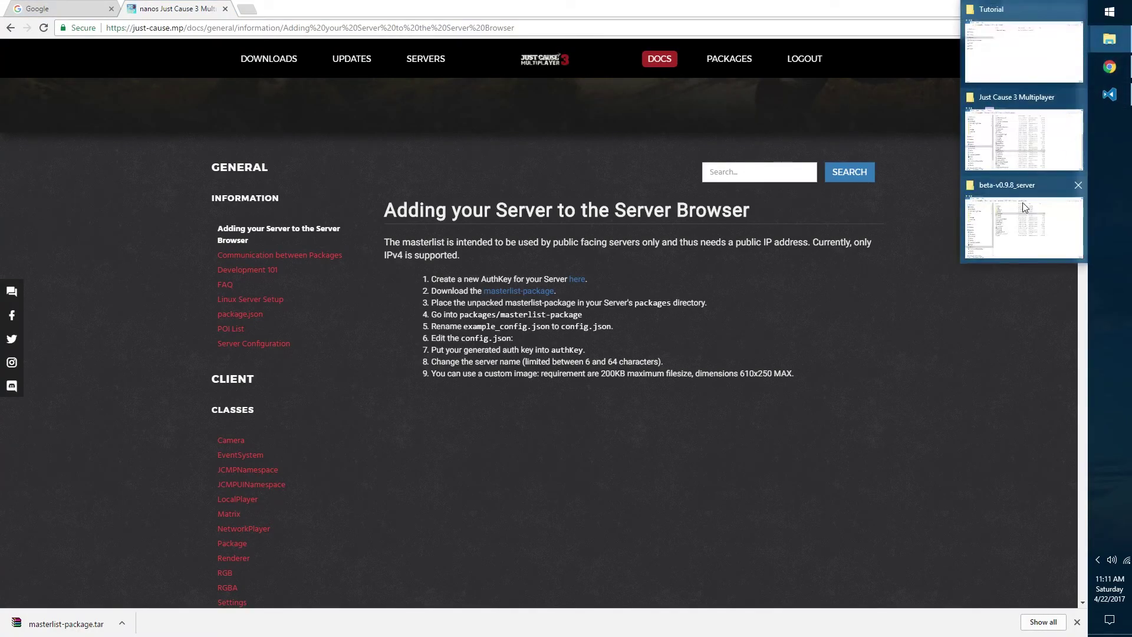
left_click(1021, 202)
left_click(439, 351)
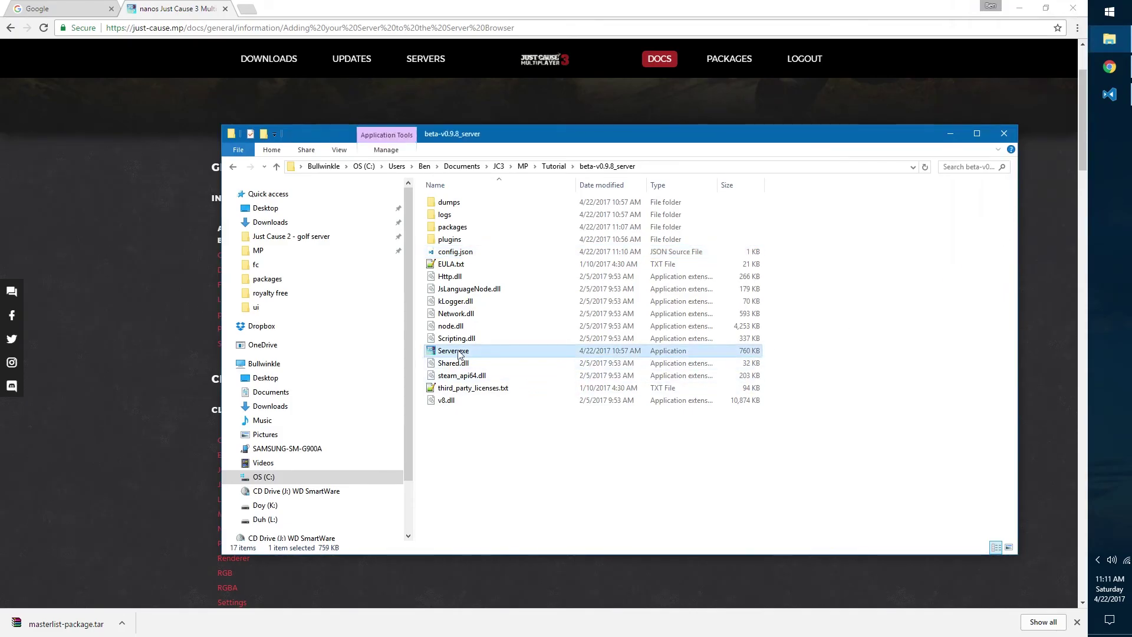
double_click(436, 352)
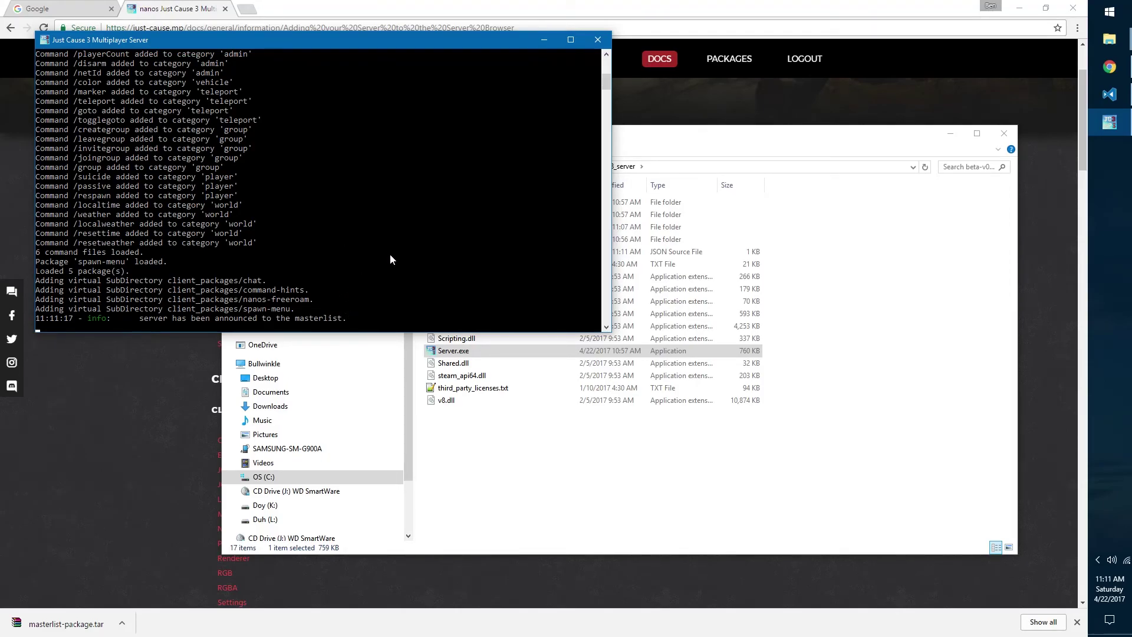
left_click(597, 40)
left_click_drag(637, 142, 576, 135)
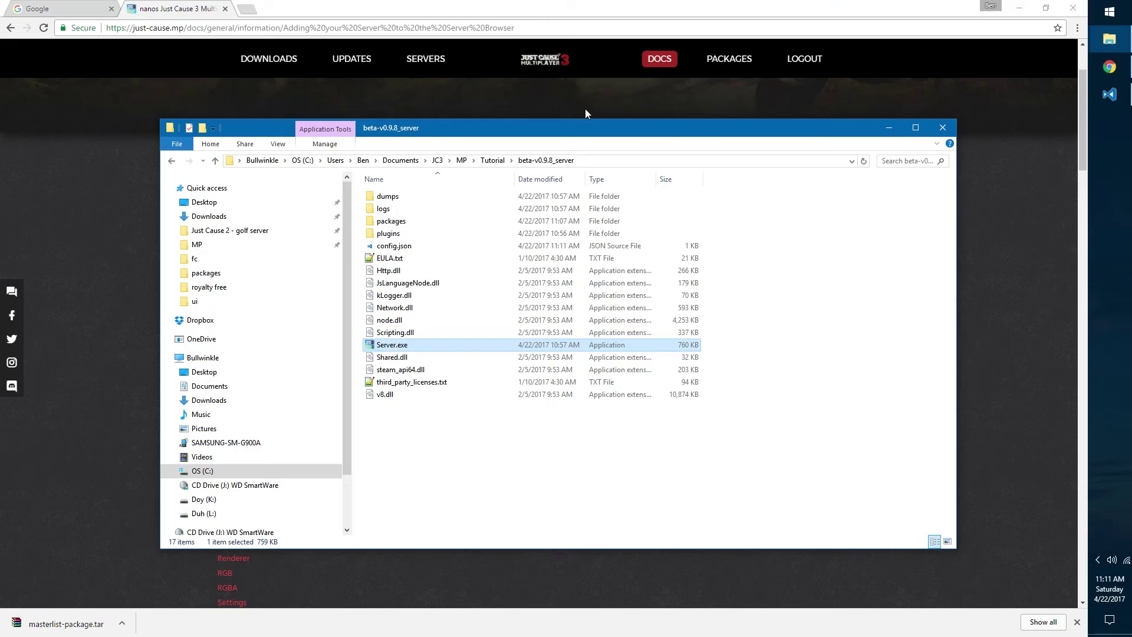
left_click(586, 113)
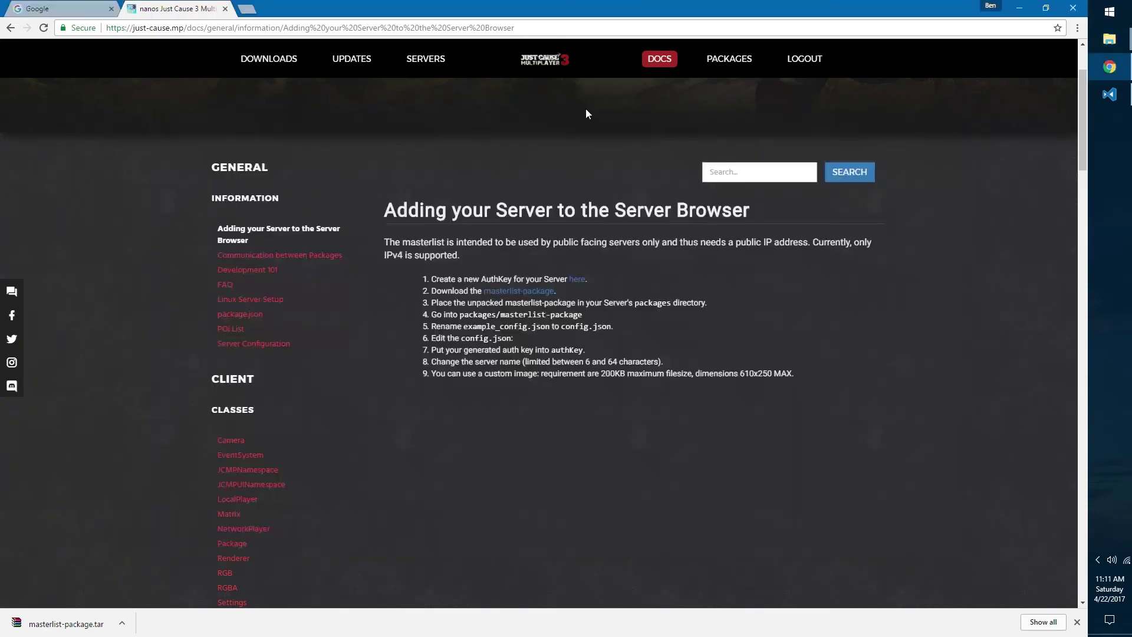
left_click_drag(777, 217, 753, 208)
left_click(387, 220)
left_click(784, 215)
left_click(389, 210)
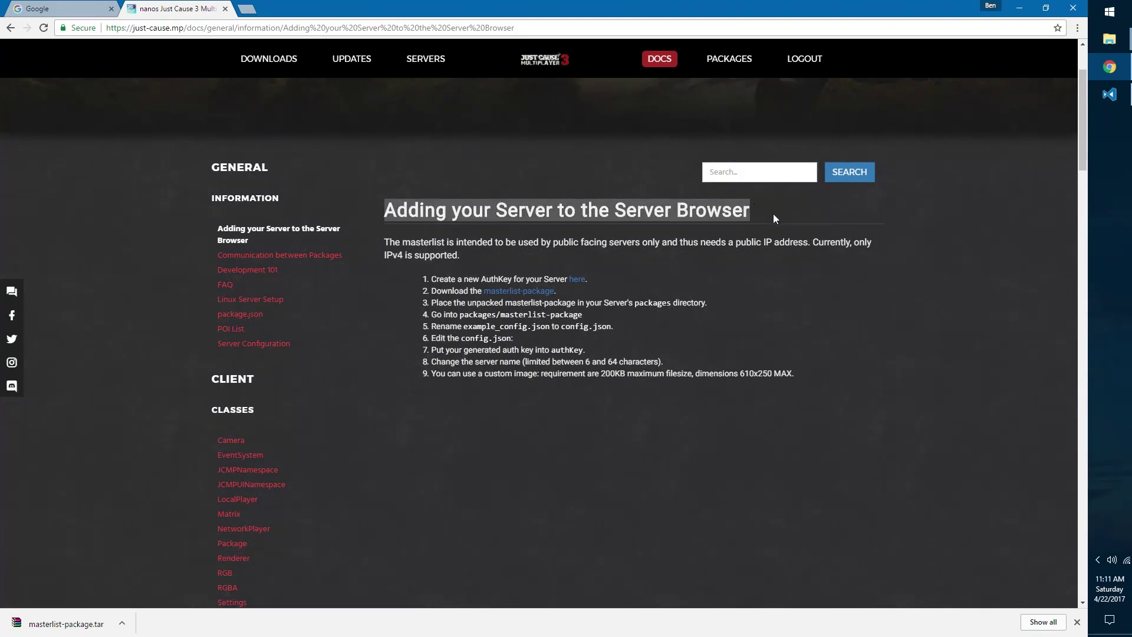
left_click(753, 205)
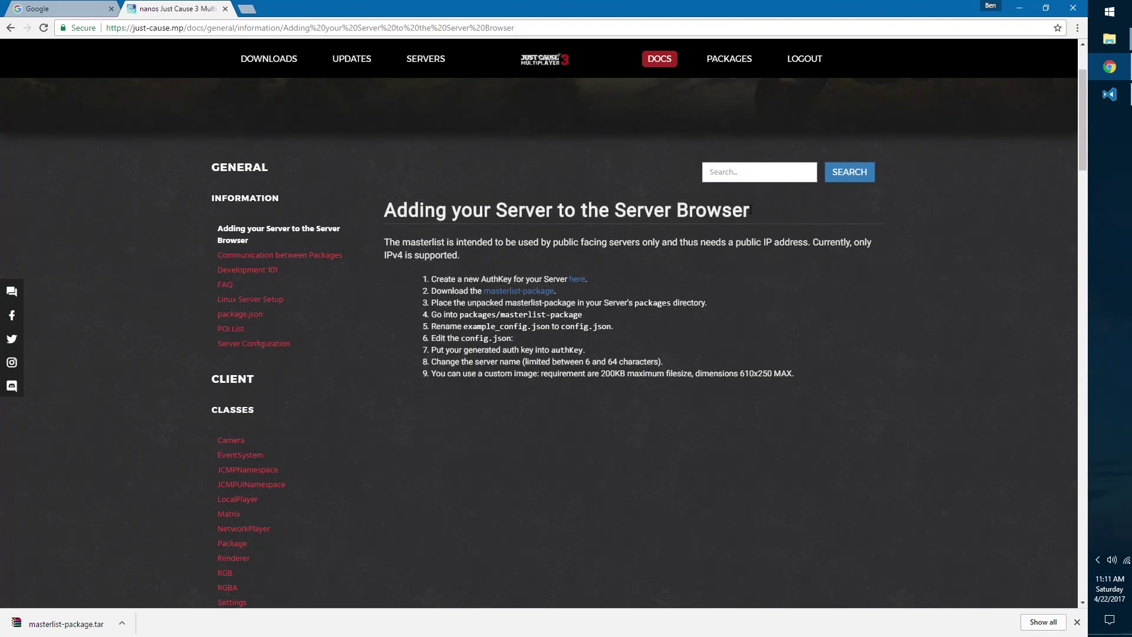